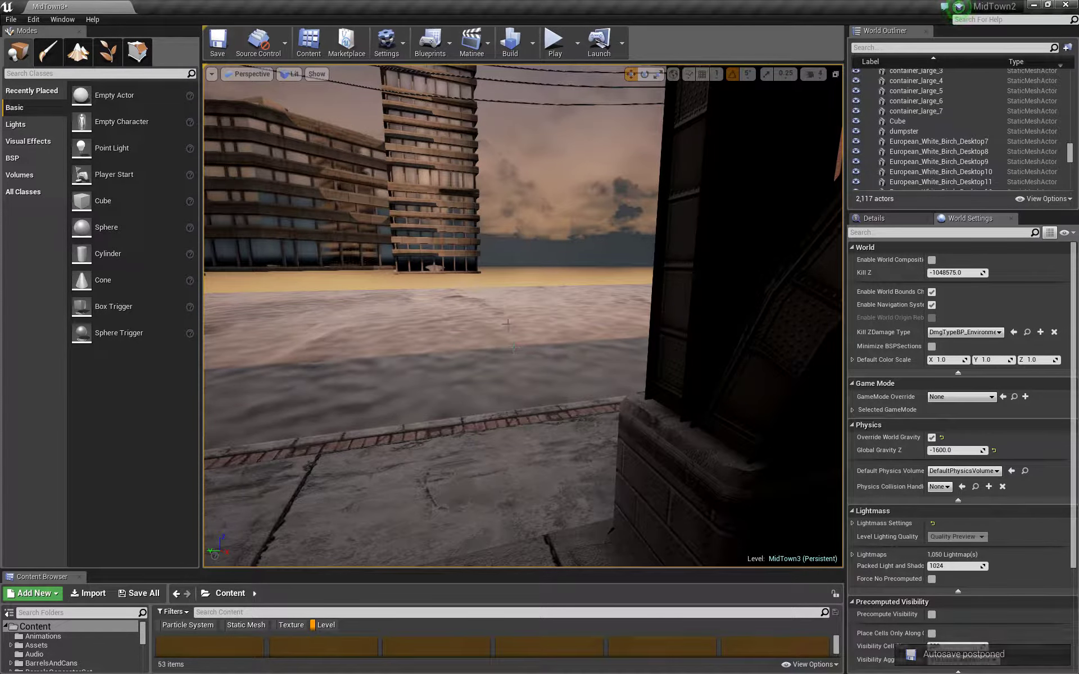
# Try the Commercial - Small A prefab architecture on the brick industrial building beyond the overpass
pyautogui.moveTo(507, 324); pyautogui.dragTo(398, 281, button='right')
pyautogui.click(398, 281)
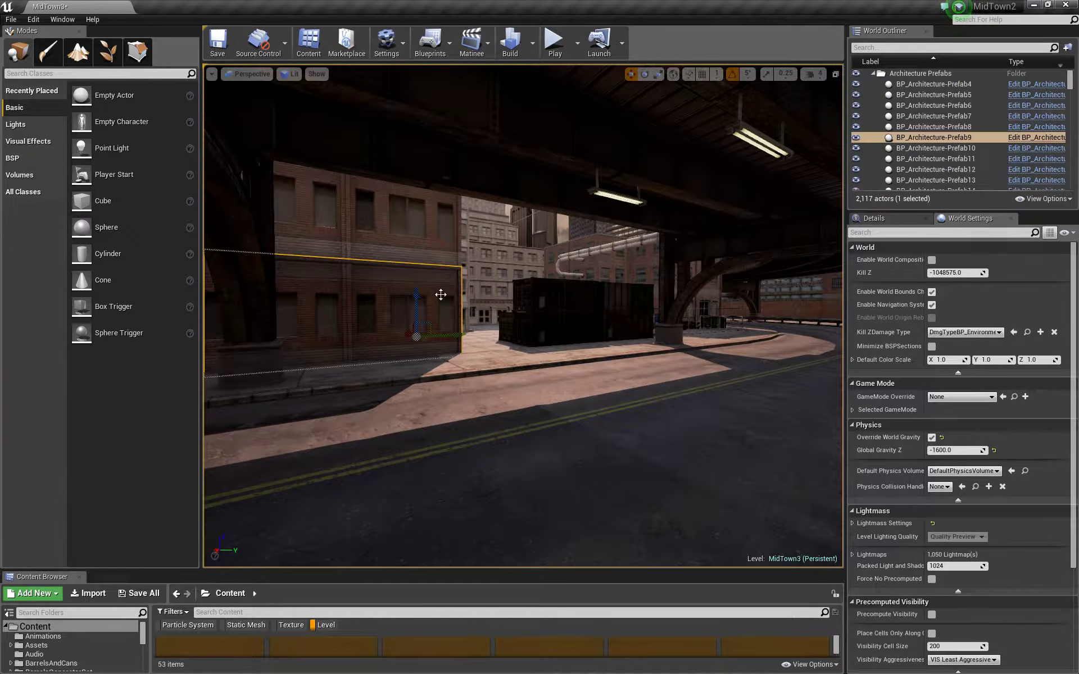
pyautogui.moveTo(535, 398); pyautogui.dragTo(584, 404, button='right')
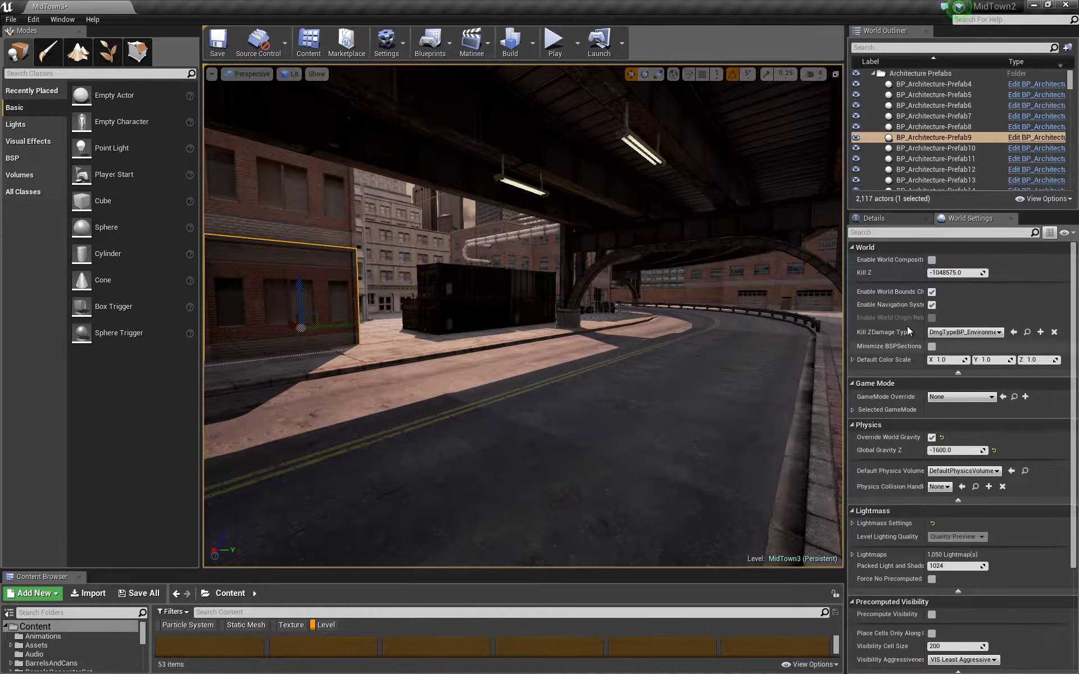
pyautogui.moveTo(347, 292); pyautogui.dragTo(393, 295, button='right')
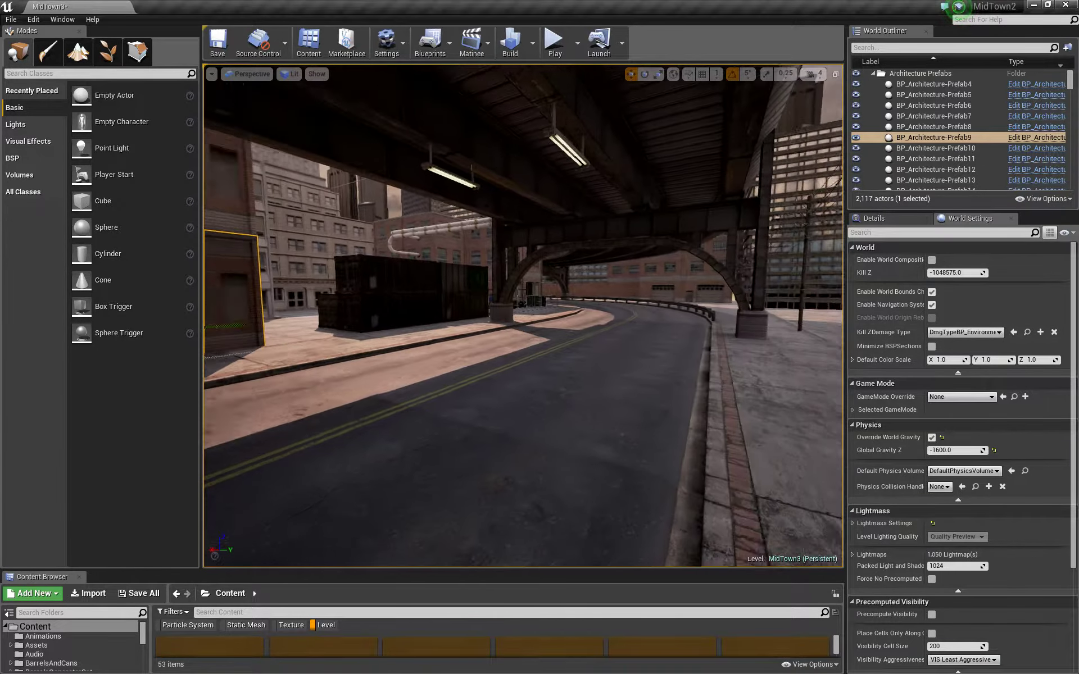
pyautogui.moveTo(347, 264); pyautogui.dragTo(363, 283)
pyautogui.click(605, 266)
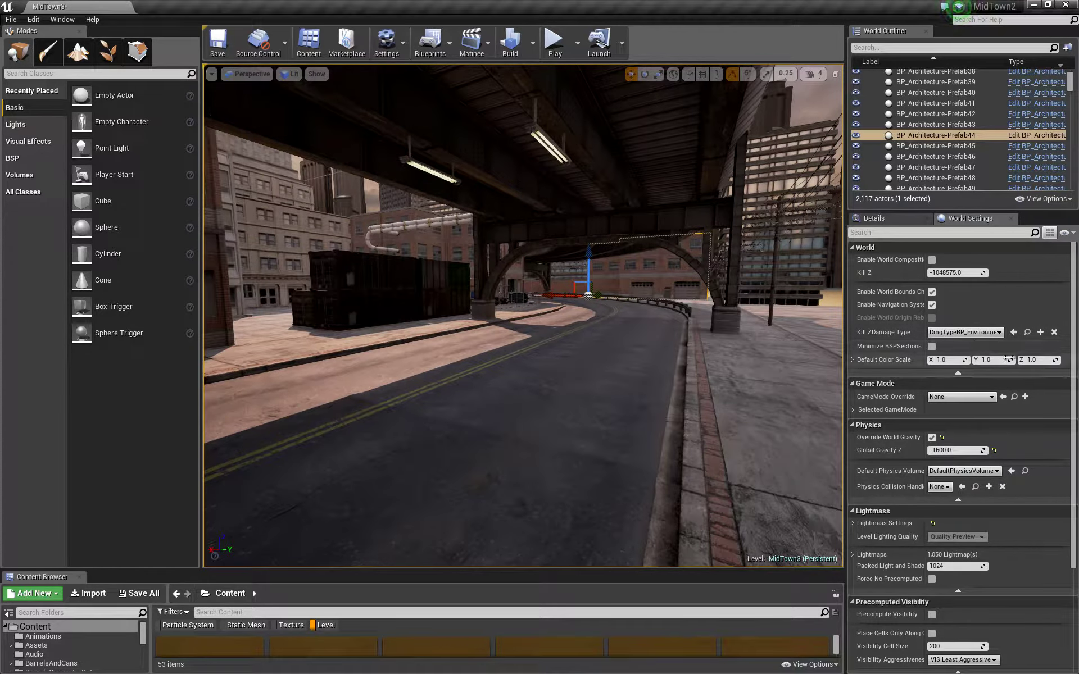
pyautogui.scroll(-1, 1007, 358)
pyautogui.click(873, 218)
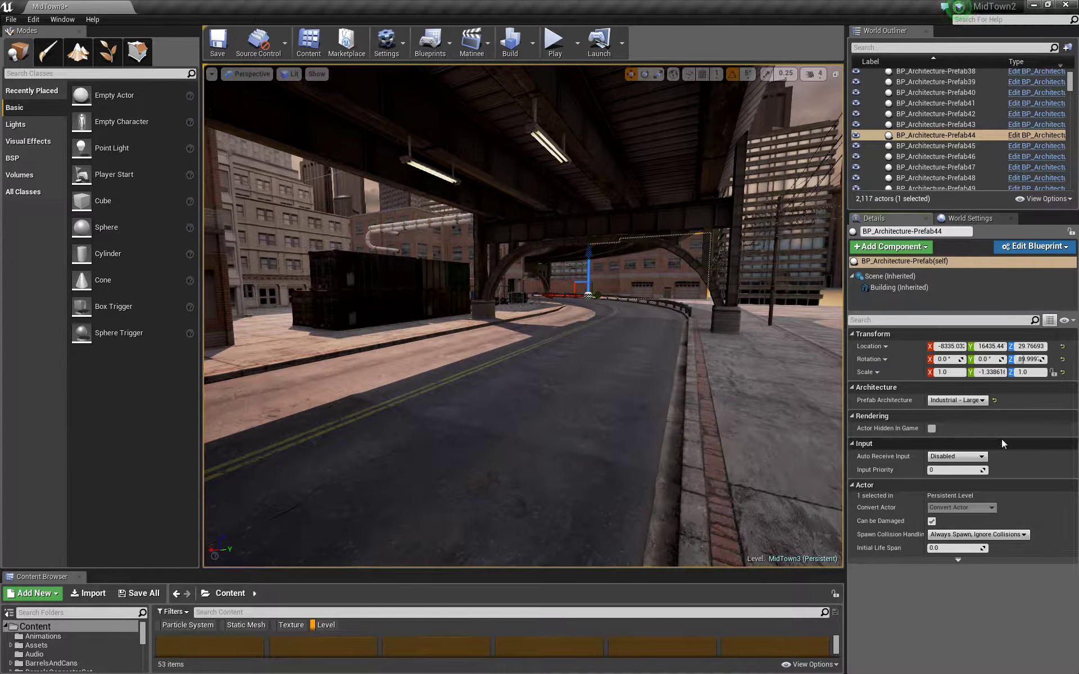
pyautogui.click(982, 400)
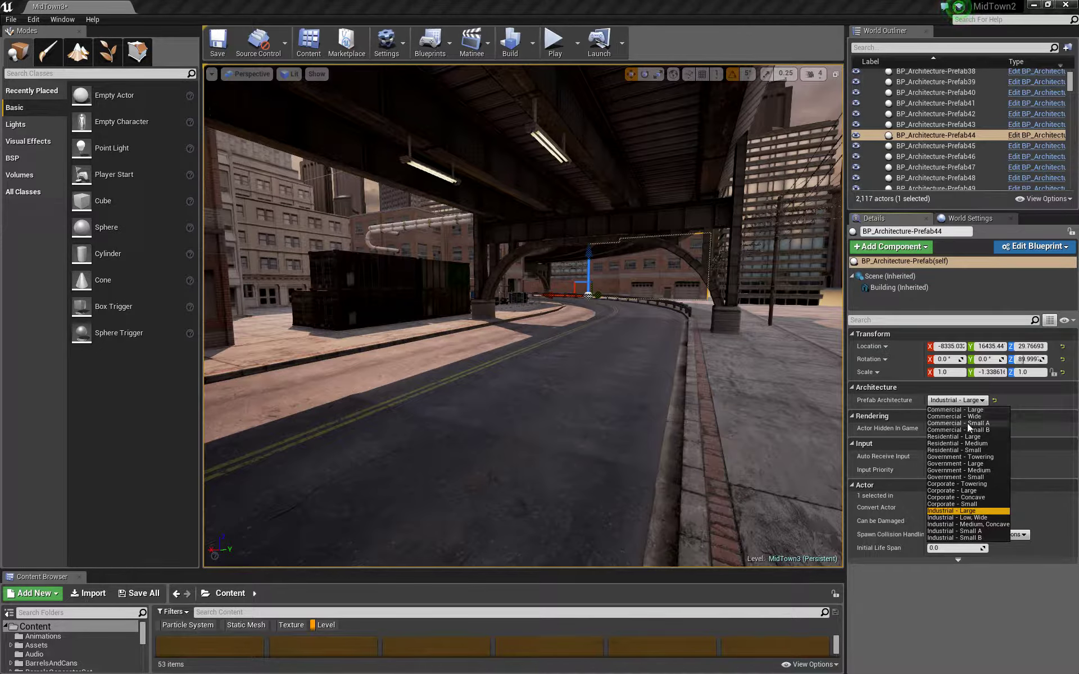
pyautogui.click(966, 423)
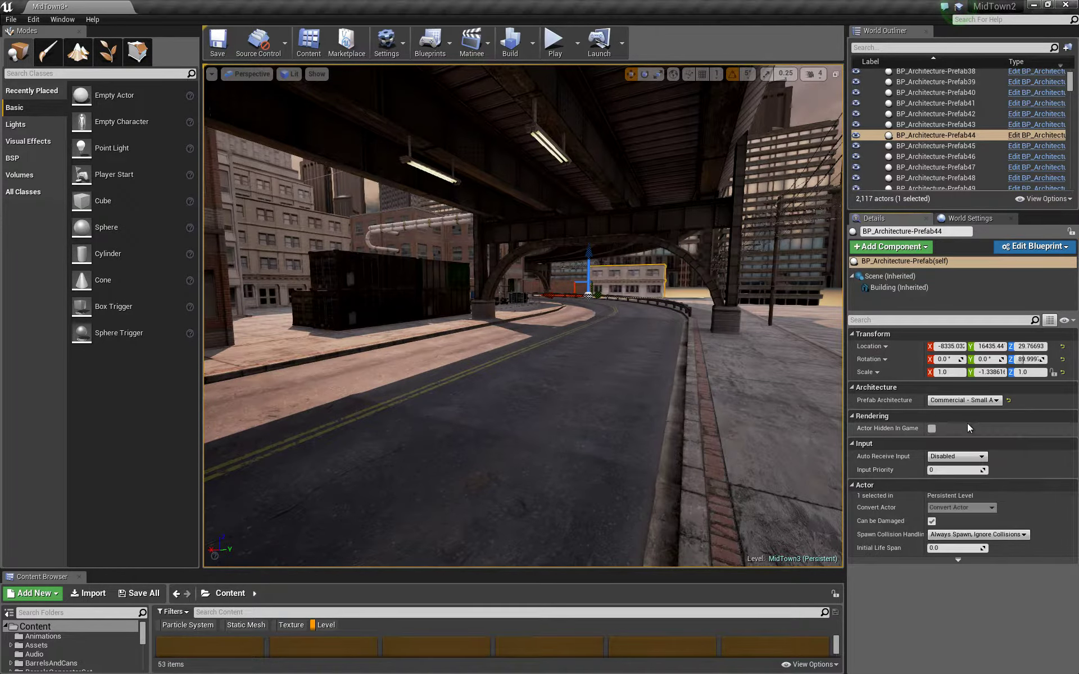
# Try the Corporate - Concave prefab architecture on the same building and undo both prefab changes
pyautogui.click(991, 402)
pyautogui.click(960, 497)
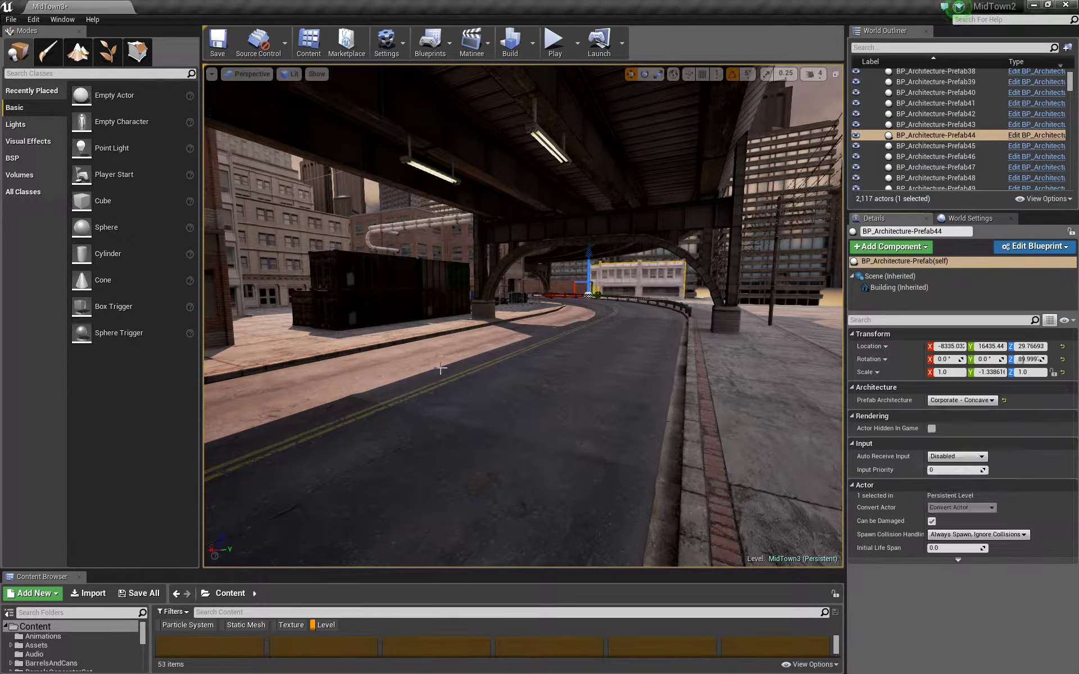
pyautogui.hotkey('ctrl', 'z')
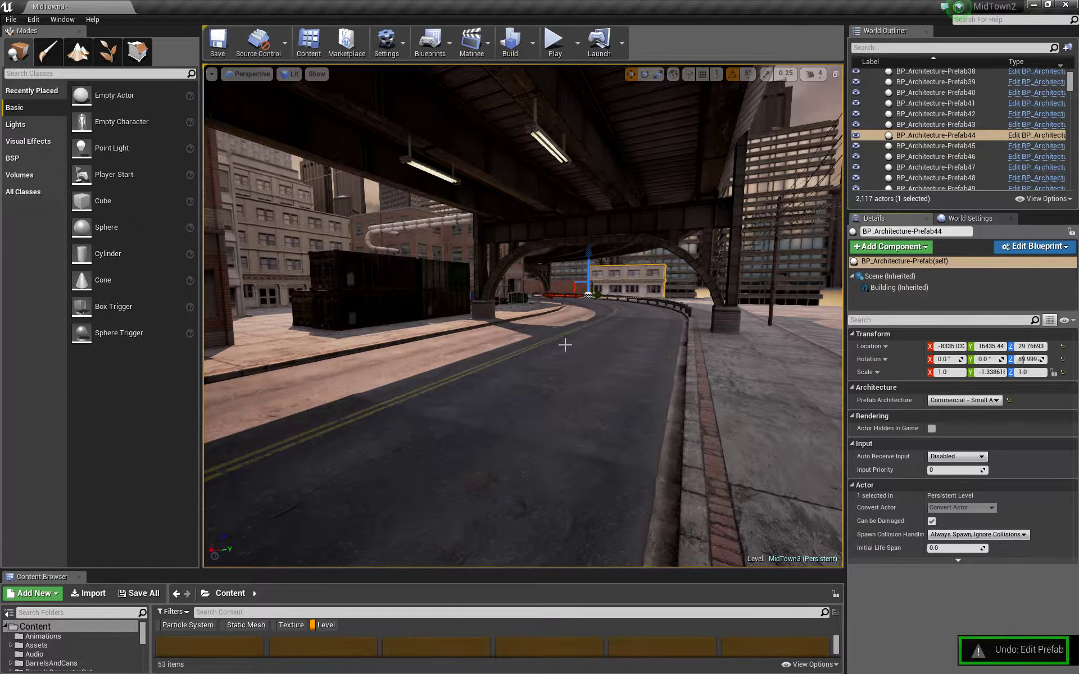
pyautogui.hotkey('ctrl', 'z')
# Inspect the brick industrial buildings, the overpass road, the fenced yard and the stacked black shipping containers up close
pyautogui.moveTo(510, 356); pyautogui.dragTo(570, 356, button='right')
pyautogui.press('w')
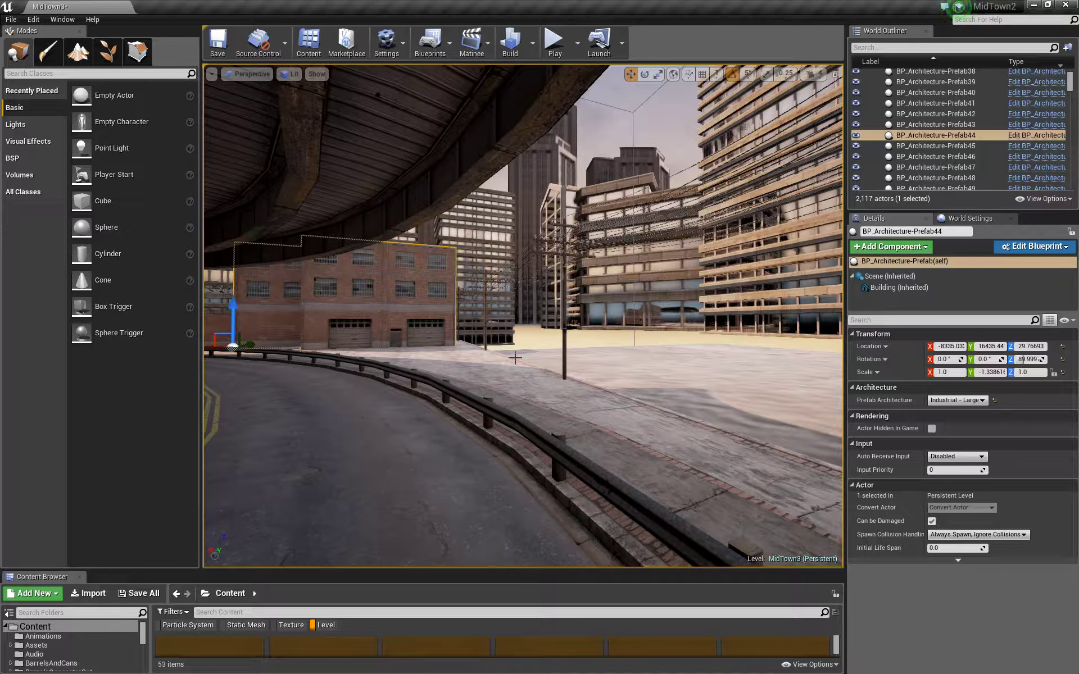
pyautogui.moveTo(515, 358)
pyautogui.mouseDown(button='right')
pyautogui.moveTo(393, 363)
pyautogui.moveTo(343, 410)
pyautogui.moveTo(314, 387)
pyautogui.moveTo(292, 338)
pyautogui.moveTo(515, 357)
pyautogui.mouseUp(button='right')
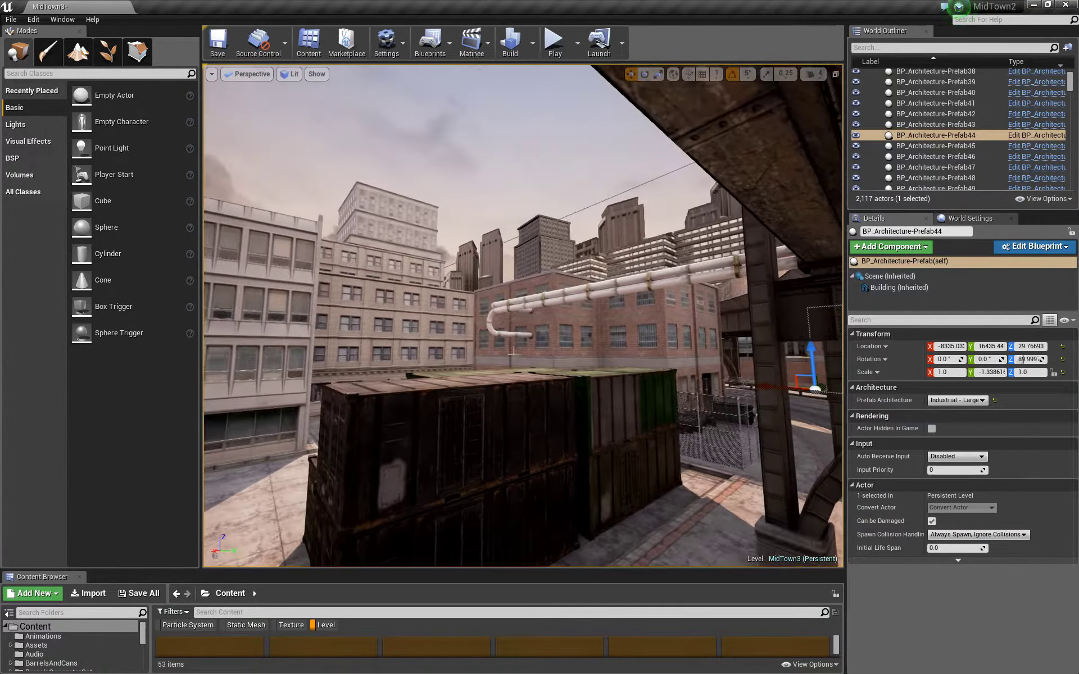
pyautogui.click(518, 424)
pyautogui.moveTo(518, 424); pyautogui.dragTo(519, 426, button='right')
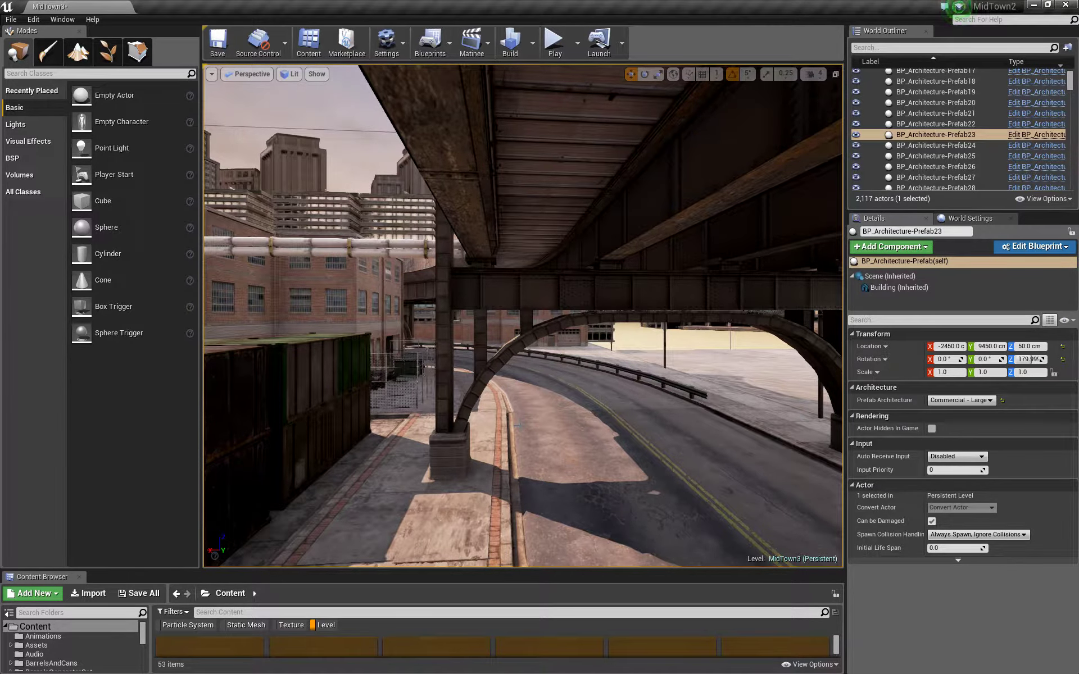
pyautogui.moveTo(518, 426); pyautogui.dragTo(519, 426, button='right')
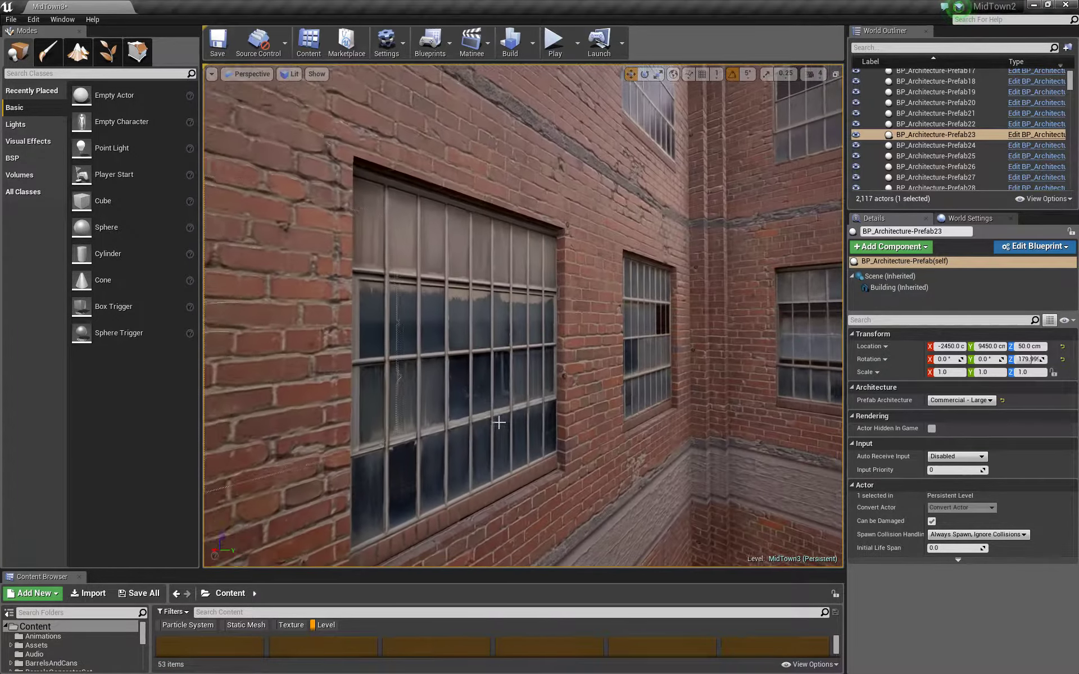
pyautogui.click(468, 397)
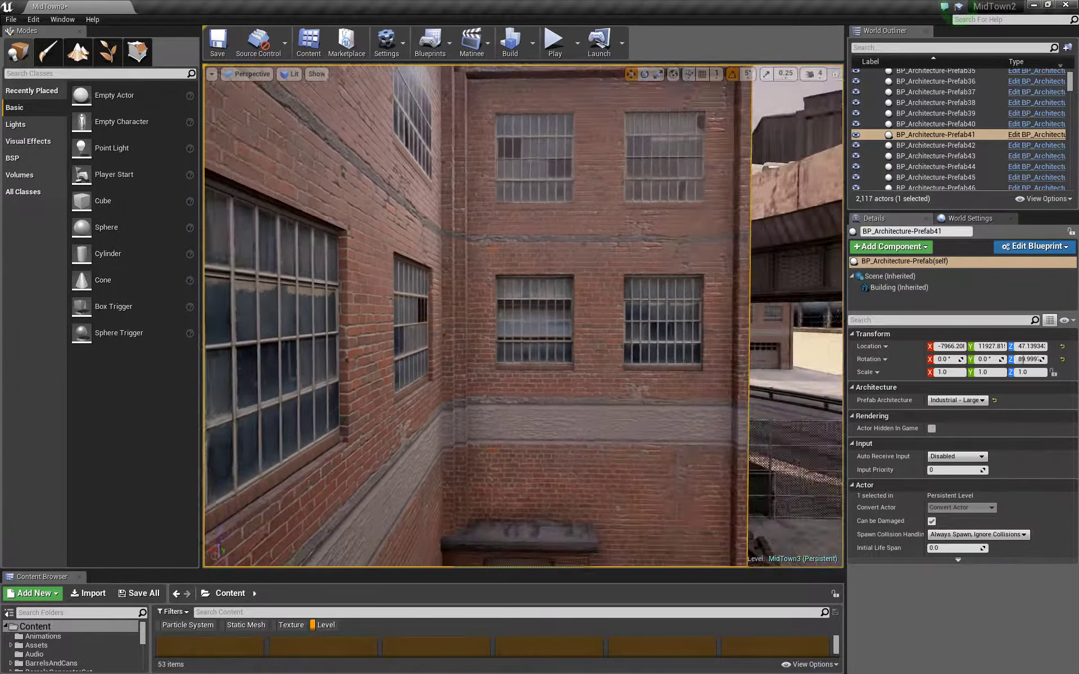
pyautogui.moveTo(571, 450); pyautogui.dragTo(570, 450, button='right')
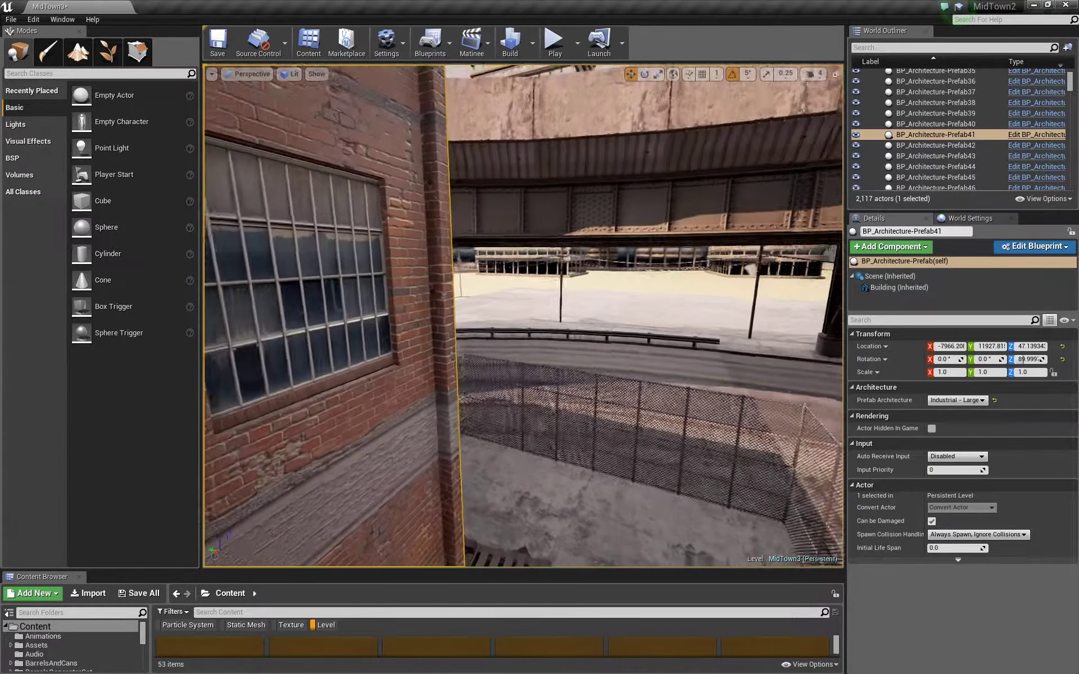
pyautogui.moveTo(518, 425); pyautogui.dragTo(518, 425, button='right')
pyautogui.click(547, 321)
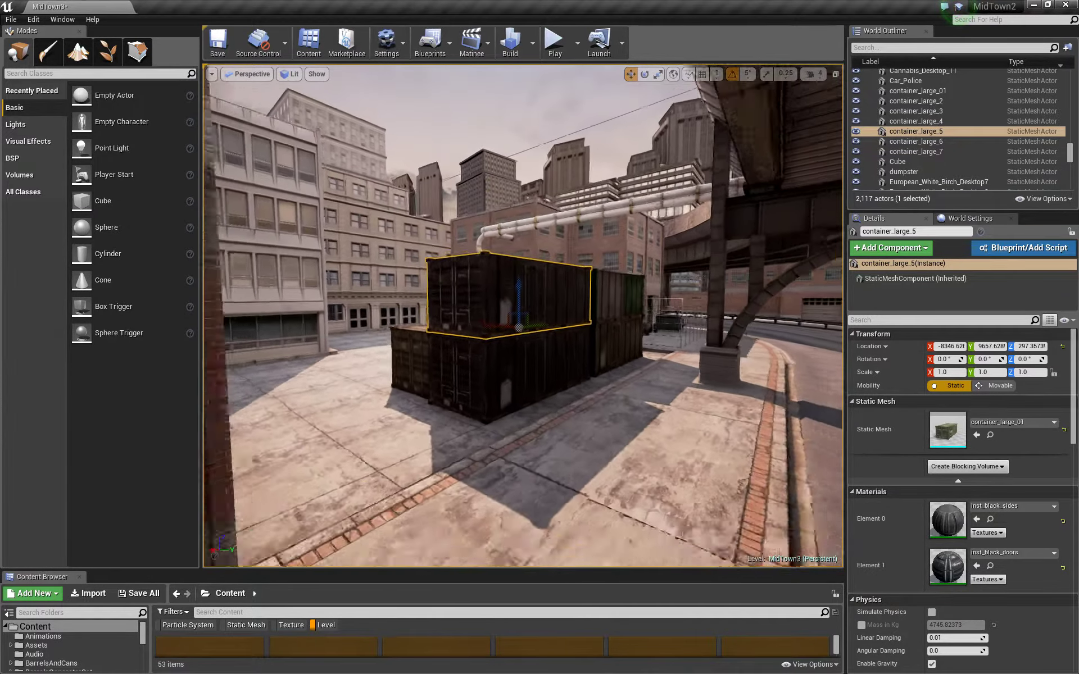
pyautogui.moveTo(518, 426); pyautogui.dragTo(518, 425, button='right')
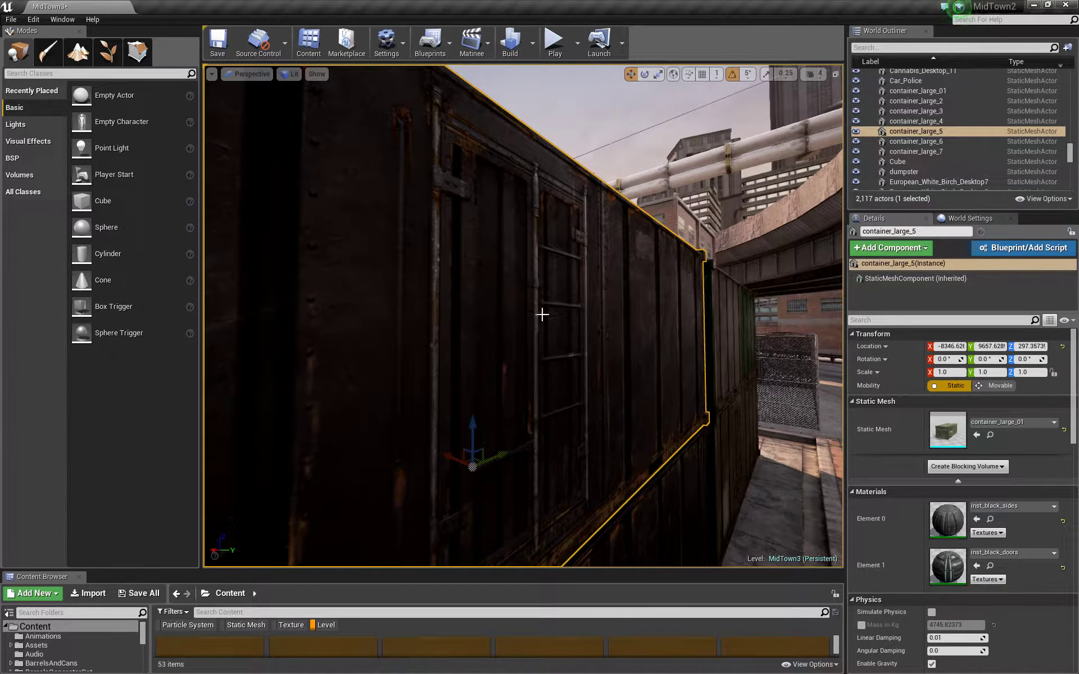
pyautogui.press('f')
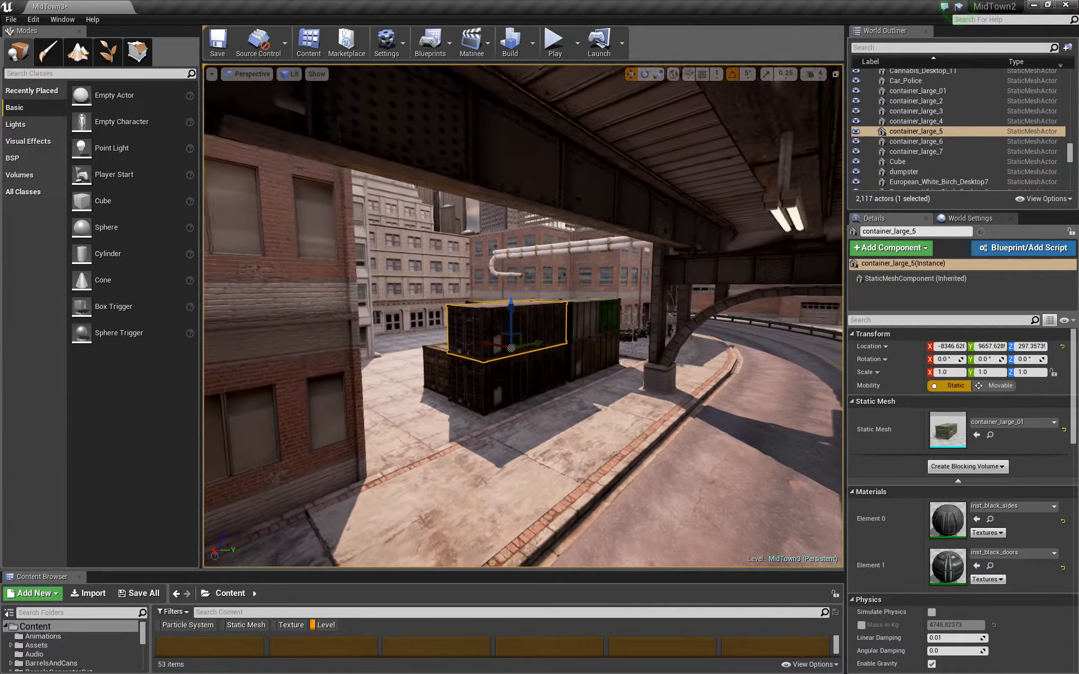
# Place a basic cube on the empty lot beyond the sidewalk and move it along Y to about 7732
pyautogui.moveTo(518, 426)
pyautogui.mouseDown(button='right')
pyautogui.moveTo(618, 425)
pyautogui.moveTo(518, 425)
pyautogui.mouseUp(button='right')
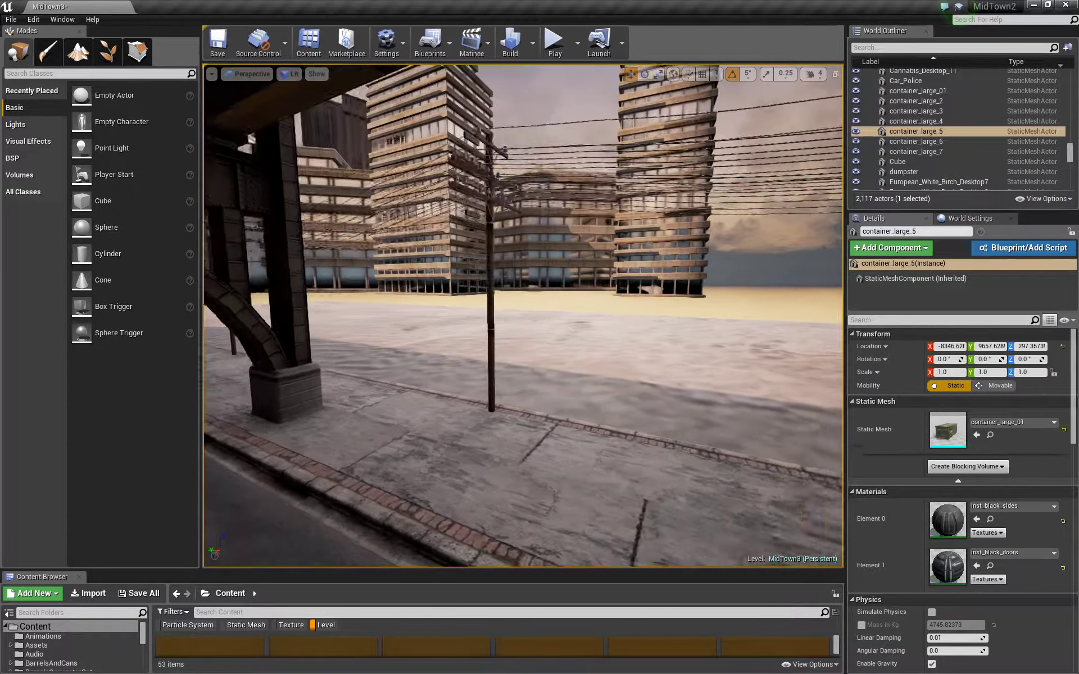
pyautogui.moveTo(518, 425); pyautogui.dragTo(518, 425, button='right')
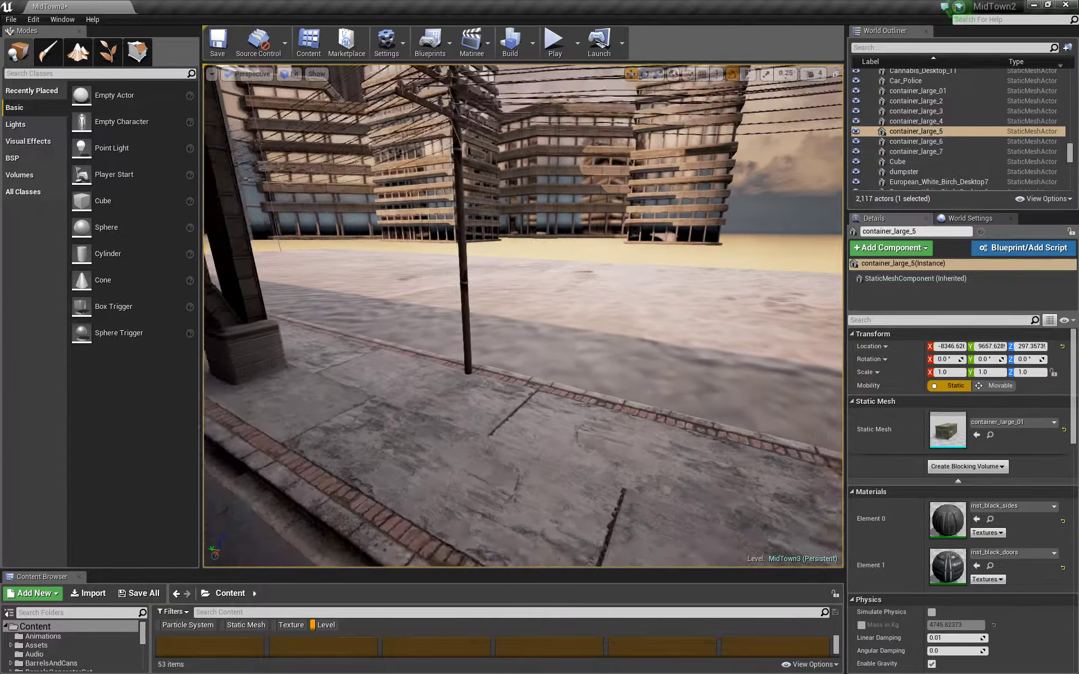
pyautogui.press('s')
pyautogui.moveTo(82, 201); pyautogui.dragTo(649, 305)
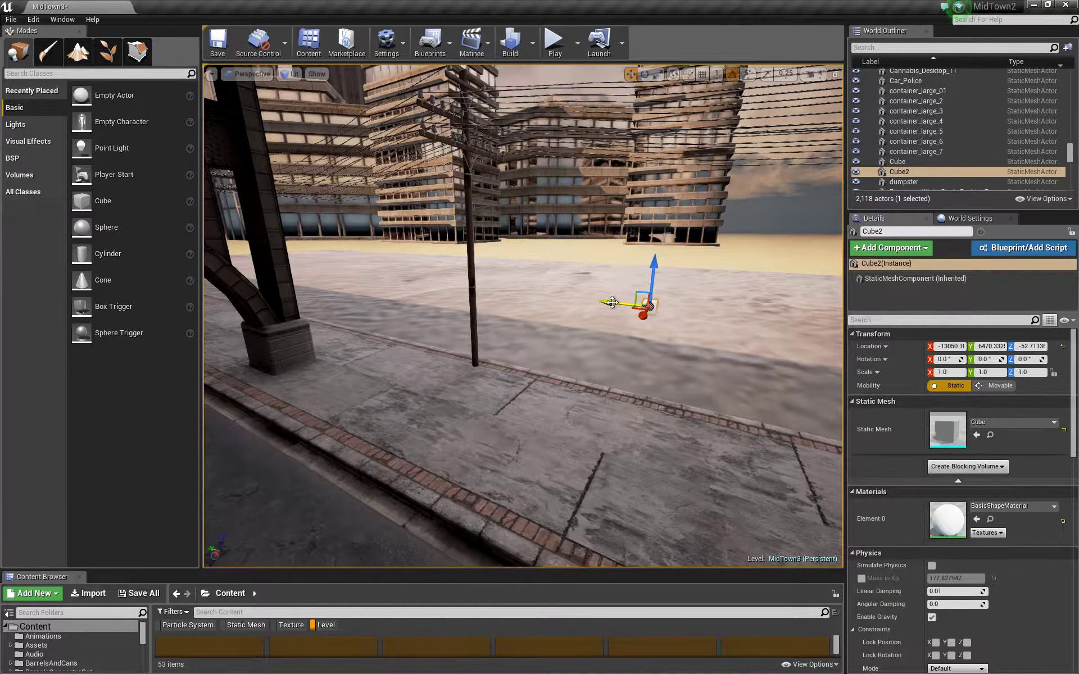
pyautogui.moveTo(609, 303); pyautogui.dragTo(484, 288)
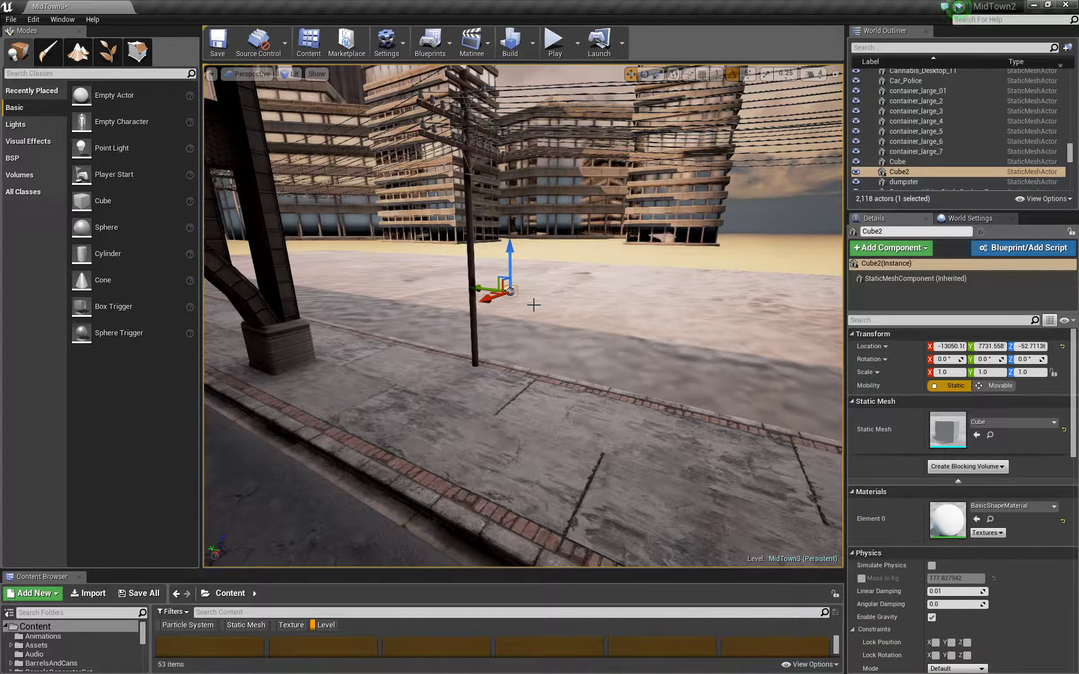
# Stretch the new cube along X to a scale of about 56.17 and move it along X to about -14285
pyautogui.press('w')
pyautogui.moveTo(531, 304); pyautogui.dragTo(459, 288, button='right')
pyautogui.press('s')
pyautogui.press('space')
pyautogui.press('space')
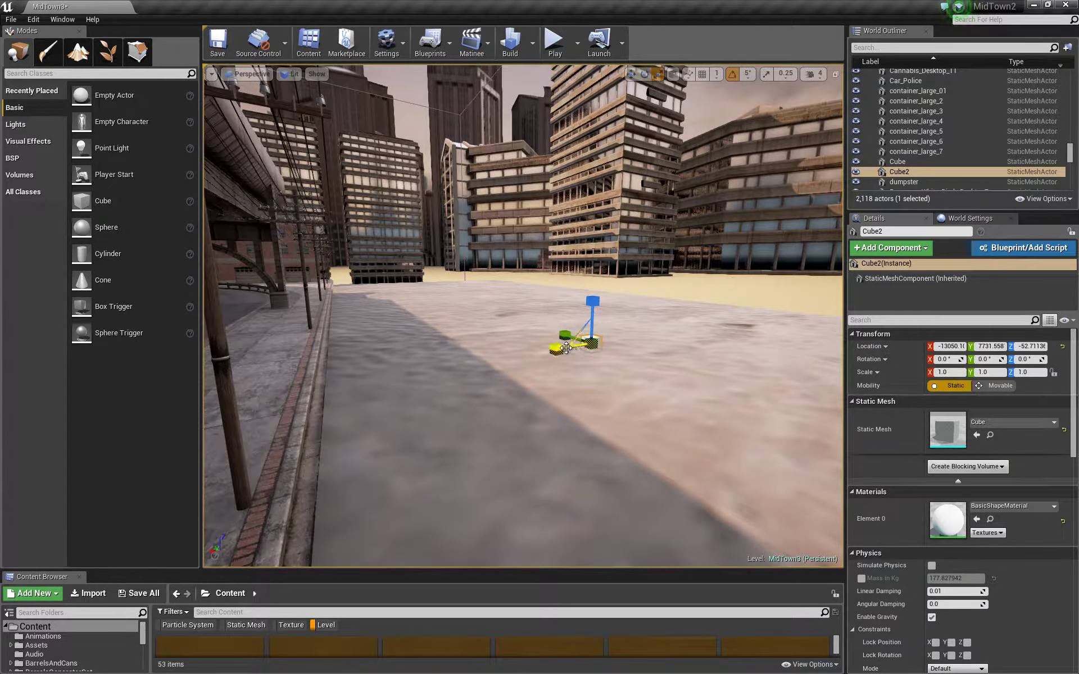
pyautogui.moveTo(558, 350); pyautogui.dragTo(528, 354)
pyautogui.moveTo(591, 287); pyautogui.dragTo(646, 197)
pyautogui.press('w')
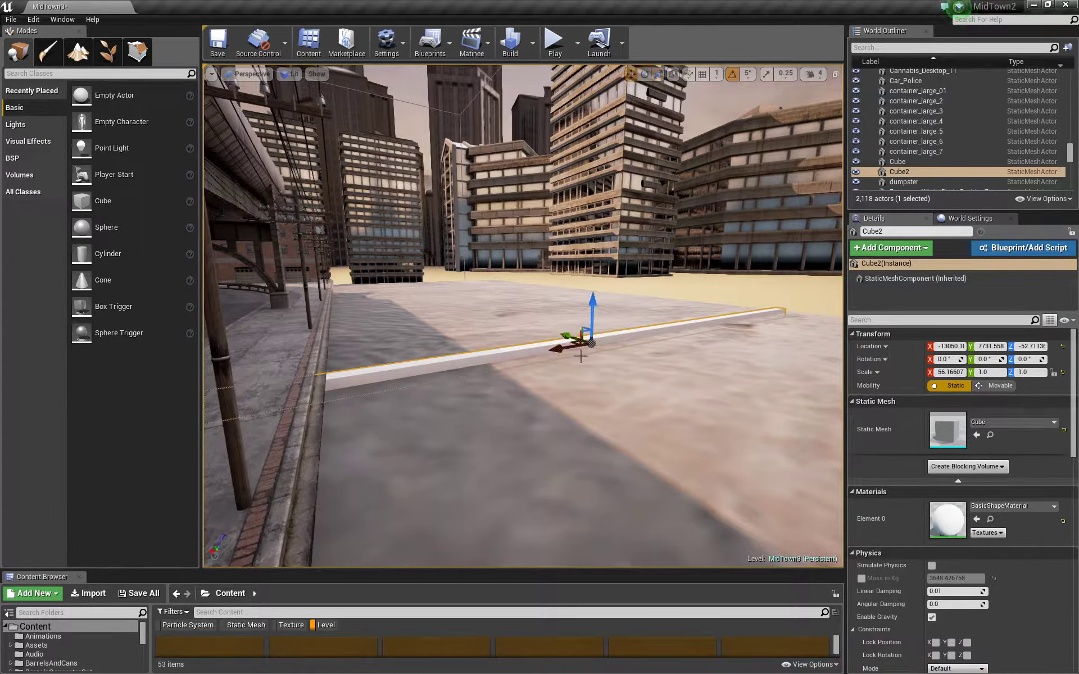
pyautogui.moveTo(559, 347); pyautogui.dragTo(677, 338)
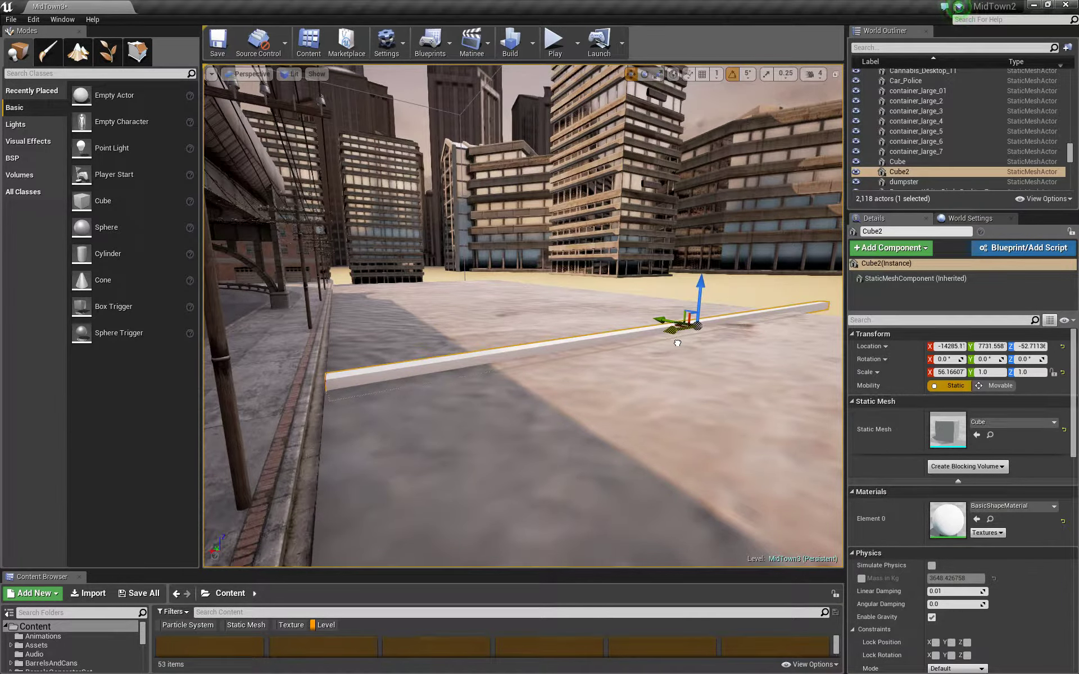
# Widen the long cube into a slab across the empty lot with a Y scale of about 159.9
pyautogui.press('a')
pyautogui.moveTo(667, 360); pyautogui.dragTo(826, 352, button='right')
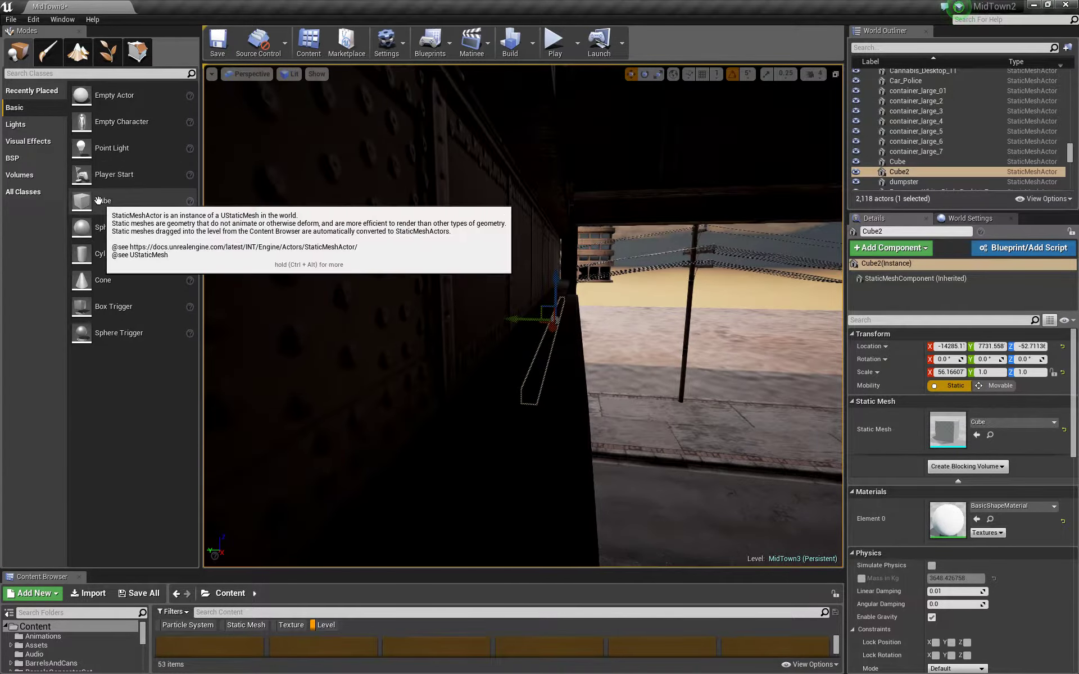
pyautogui.moveTo(348, 269); pyautogui.dragTo(379, 267, button='right')
pyautogui.press('w')
pyautogui.press('d')
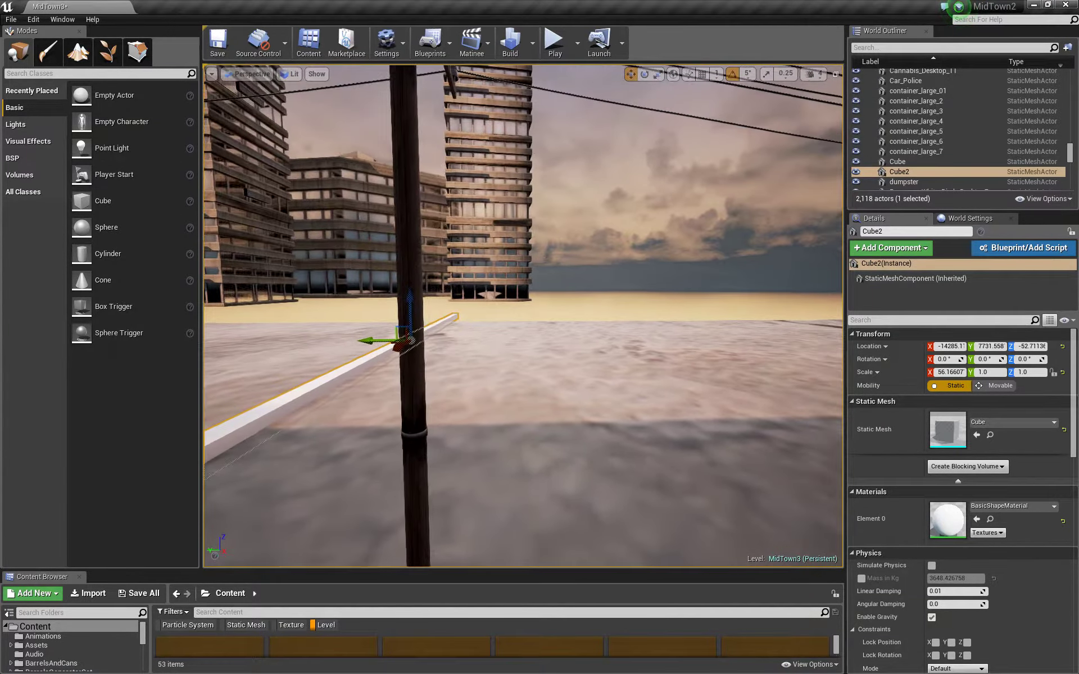
pyautogui.doubleClick(864, 173)
pyautogui.press('e')
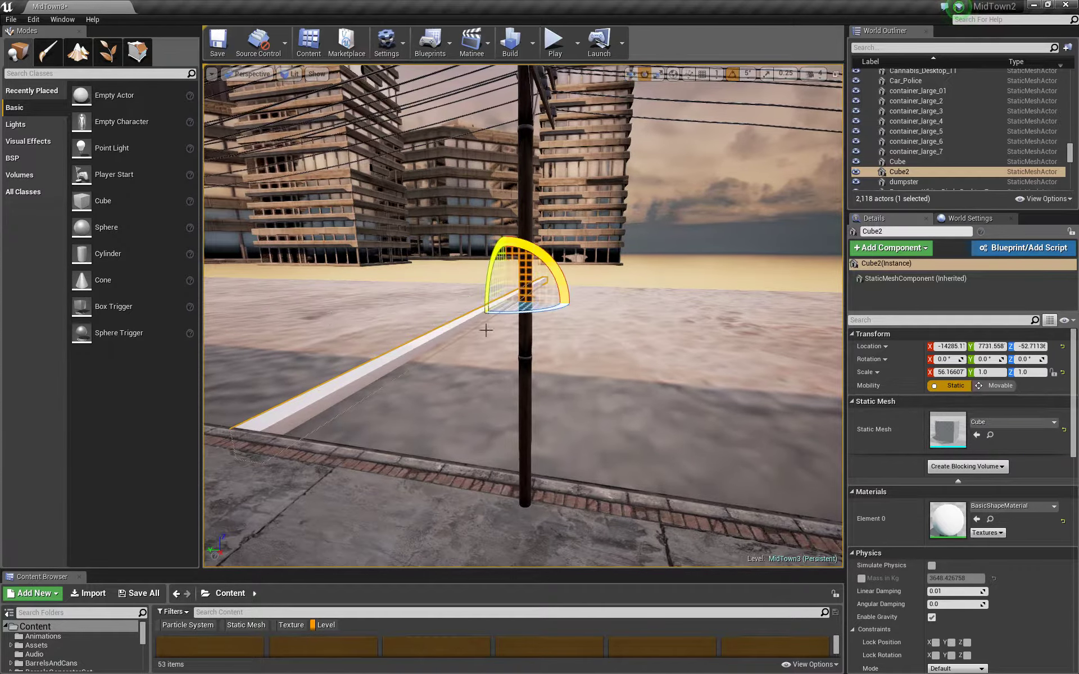
pyautogui.press('r')
pyautogui.moveTo(470, 298); pyautogui.dragTo(239, 319)
# Move the white slab along Y to about 10140, following the edge of the sidewalk
pyautogui.moveTo(450, 290)
pyautogui.mouseDown(button='right')
pyautogui.moveTo(562, 291)
pyautogui.moveTo(450, 290)
pyautogui.mouseUp(button='right')
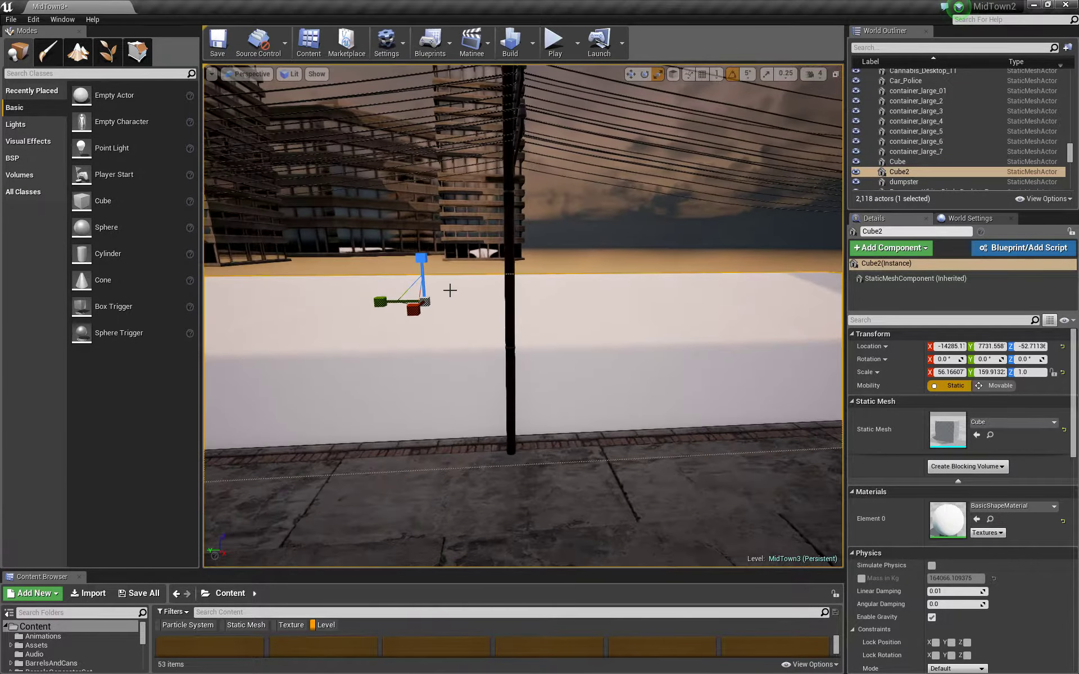
pyautogui.press('w')
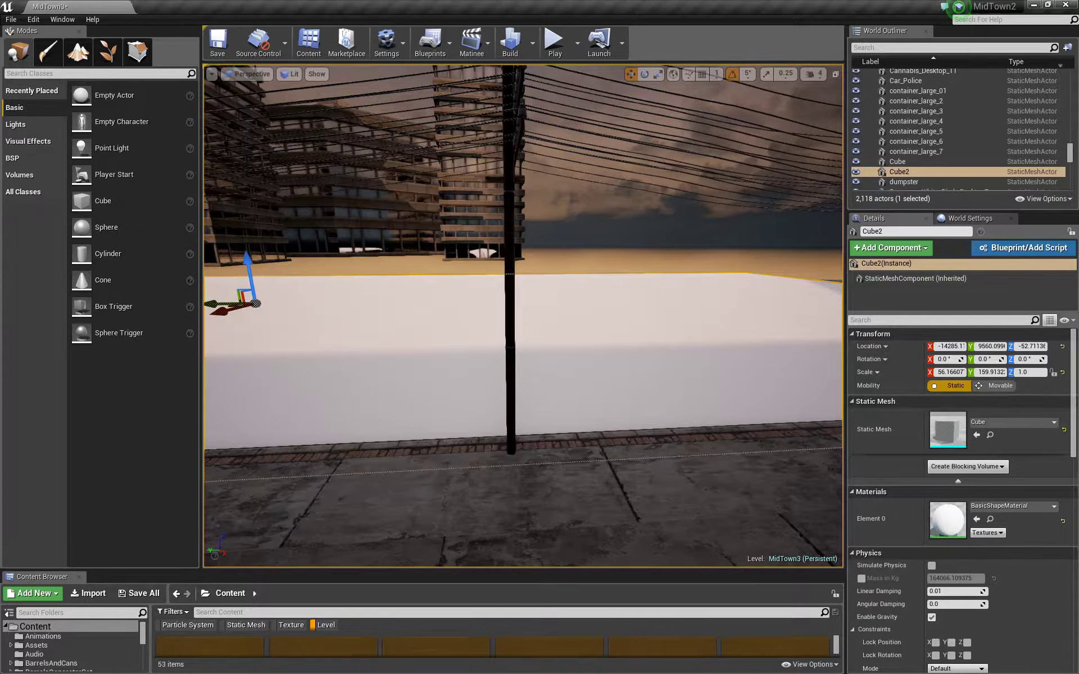
pyautogui.moveTo(450, 290); pyautogui.dragTo(450, 290, button='right')
pyautogui.moveTo(554, 297); pyautogui.dragTo(535, 298)
pyautogui.moveTo(534, 297); pyautogui.dragTo(535, 298, button='right')
# Reduce the slab's Y scale to about 147.7 and check its fit along the sidewalk and overpass
pyautogui.press('e')
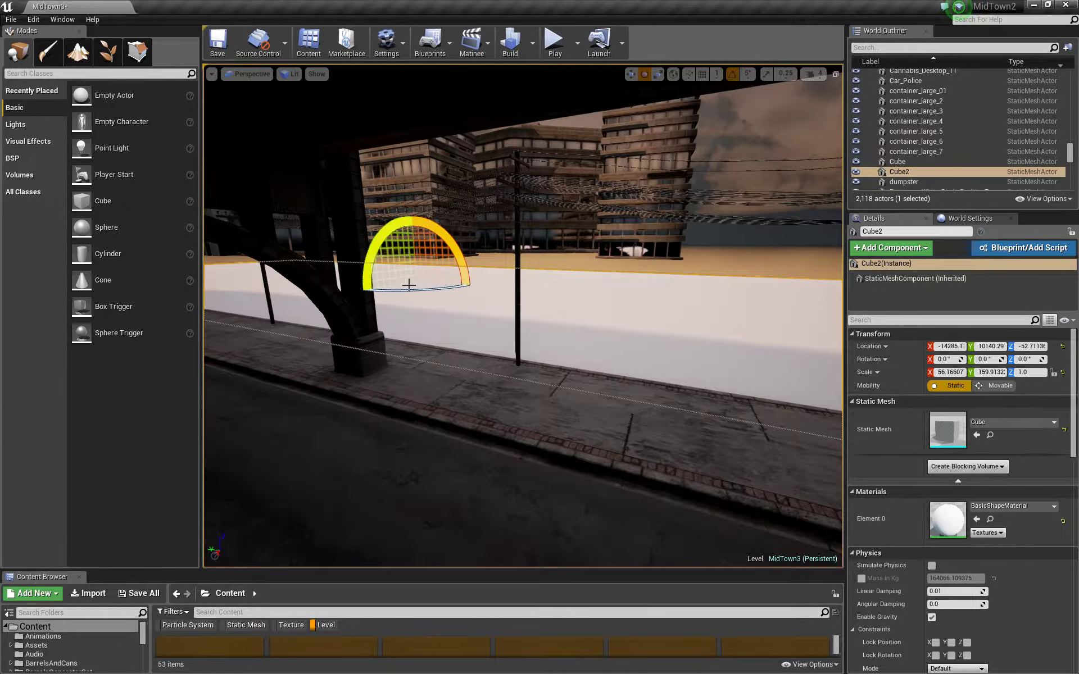
pyautogui.press('r')
pyautogui.moveTo(384, 276); pyautogui.dragTo(381, 276)
pyautogui.moveTo(385, 279); pyautogui.dragTo(409, 285, button='right')
pyautogui.moveTo(308, 306); pyautogui.dragTo(286, 329, button='right')
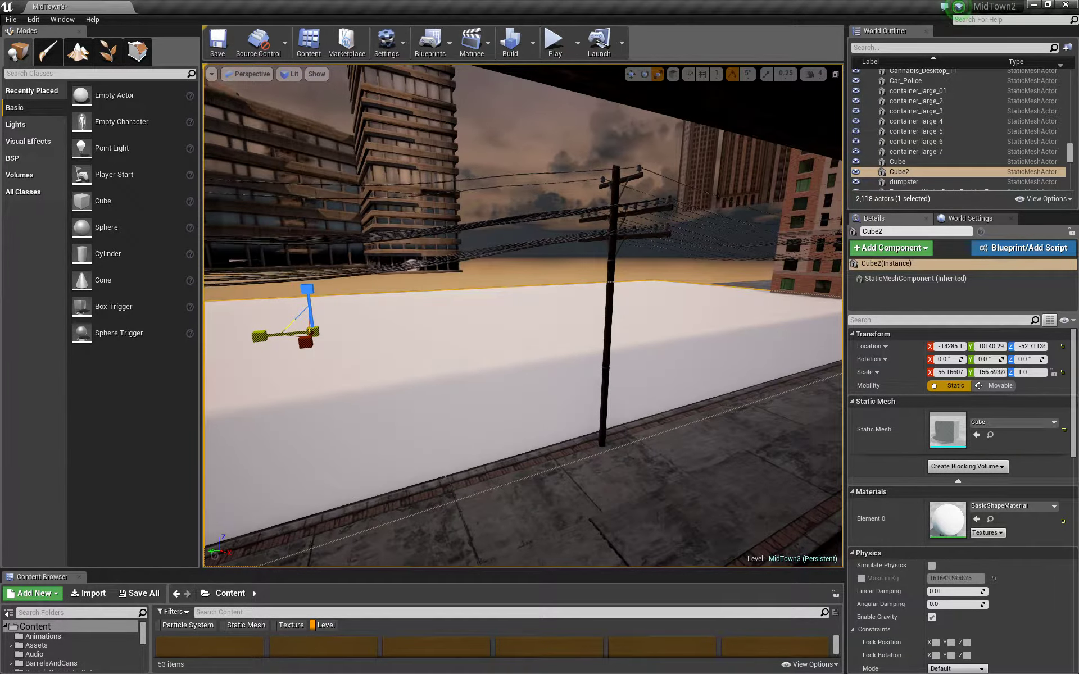
pyautogui.moveTo(284, 334); pyautogui.dragTo(291, 335)
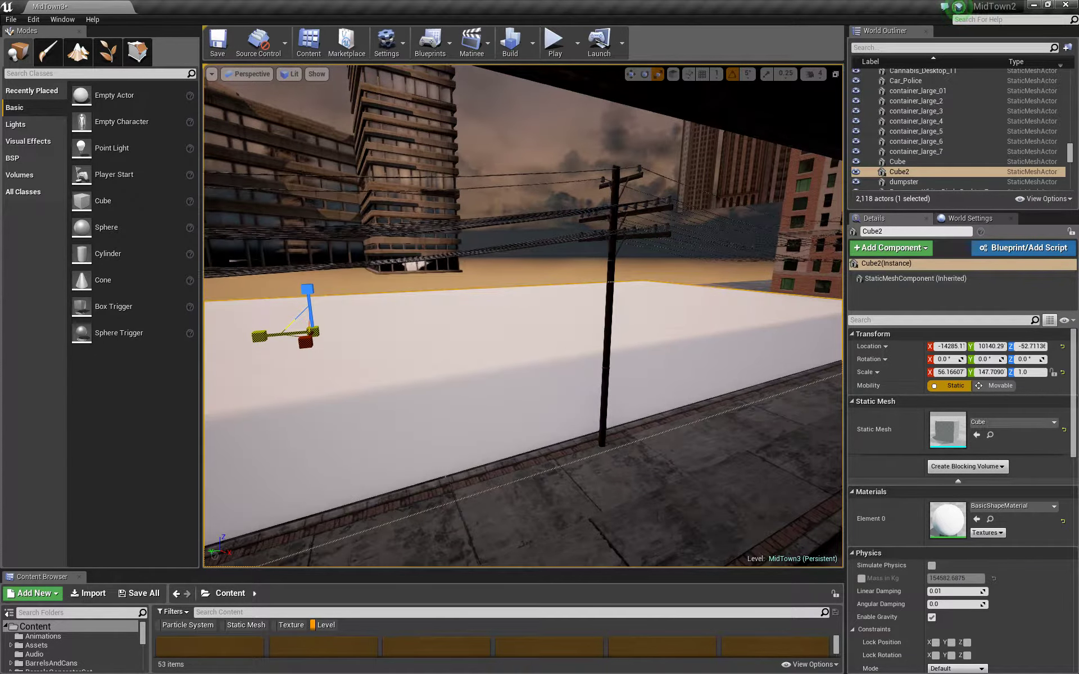
pyautogui.moveTo(286, 328); pyautogui.dragTo(286, 329, button='right')
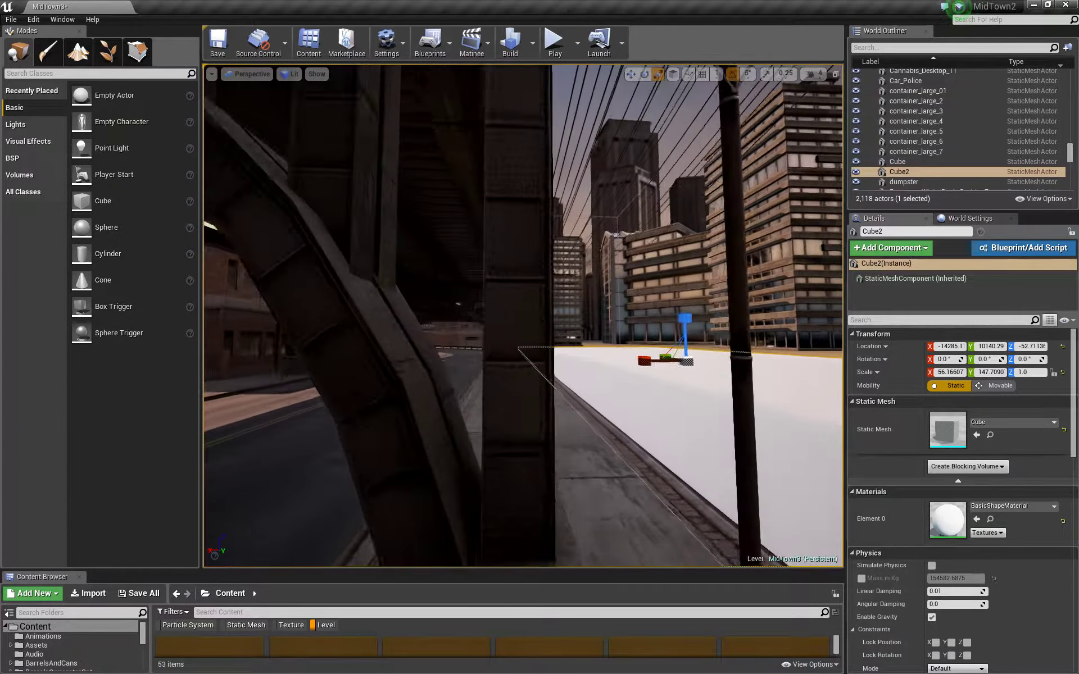
pyautogui.moveTo(407, 380); pyautogui.dragTo(408, 380, button='right')
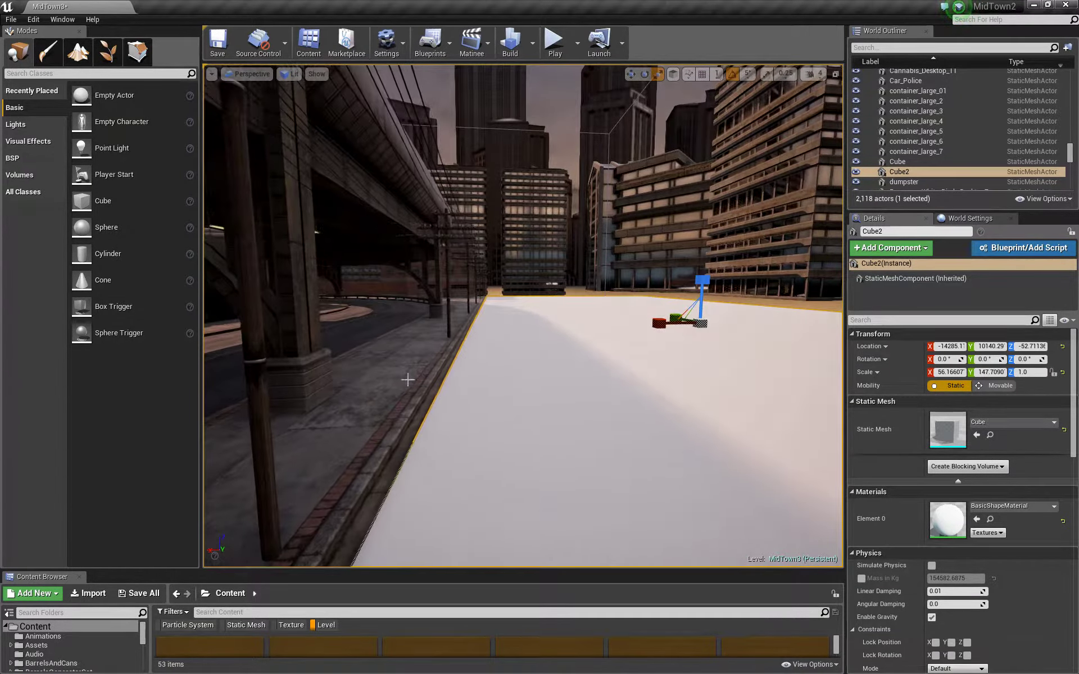
# Move the slab along X to about -14244 and raise it along Z to about -38.8 to meet the sidewalk curb
pyautogui.click(680, 336)
pyautogui.click(671, 336)
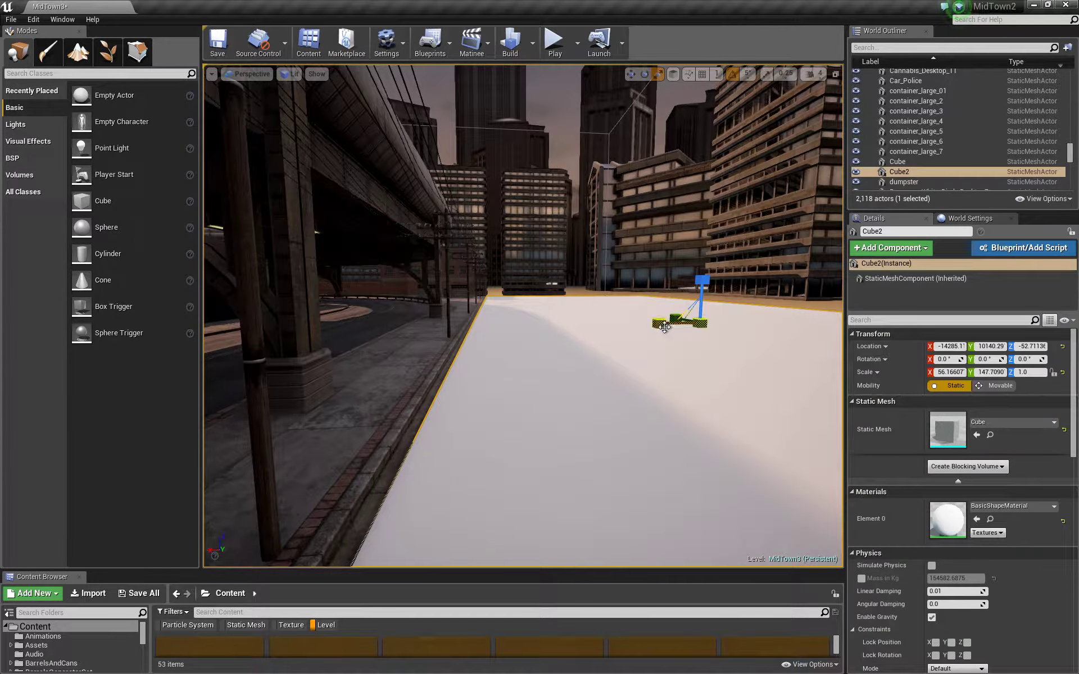
pyautogui.press('w')
pyautogui.moveTo(664, 327); pyautogui.dragTo(656, 328)
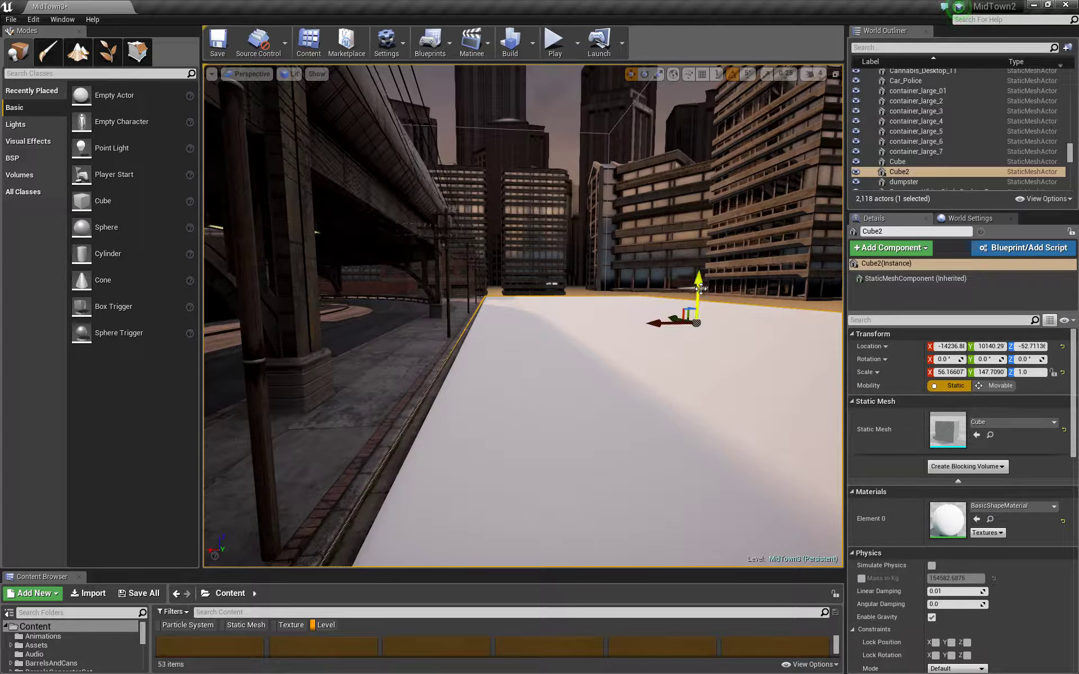
pyautogui.moveTo(700, 287); pyautogui.dragTo(700, 287)
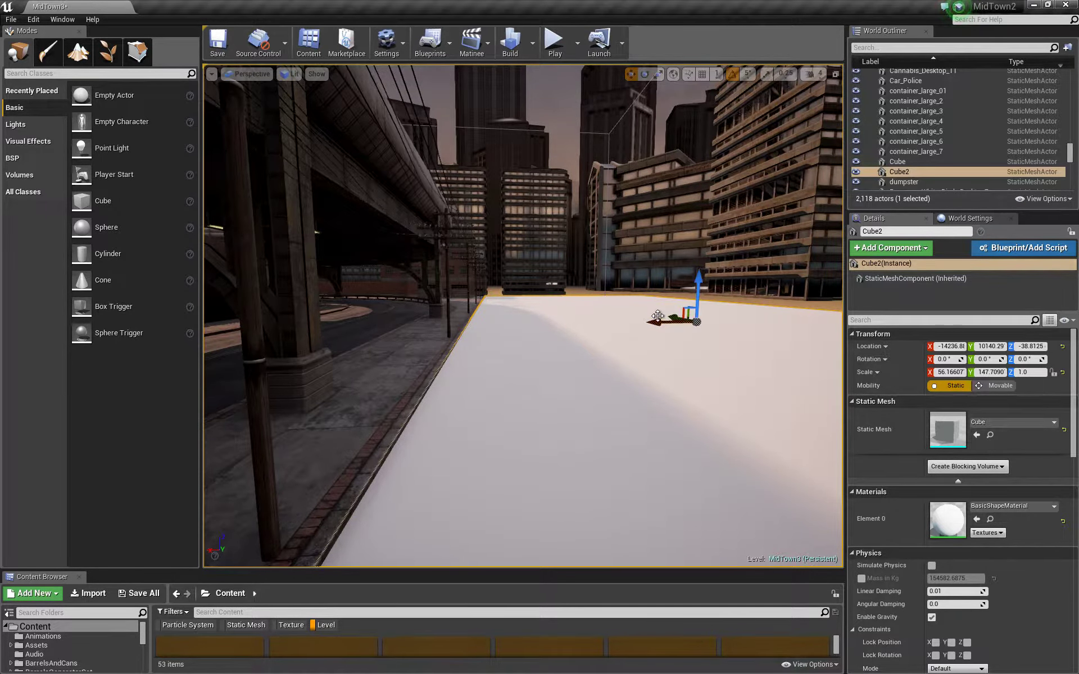
pyautogui.moveTo(656, 323); pyautogui.dragTo(657, 323)
# Examine the slab's fit along the sidewalk edge and its place beside the overpass from street level and from above
pyautogui.moveTo(654, 324); pyautogui.dragTo(585, 346, button='right')
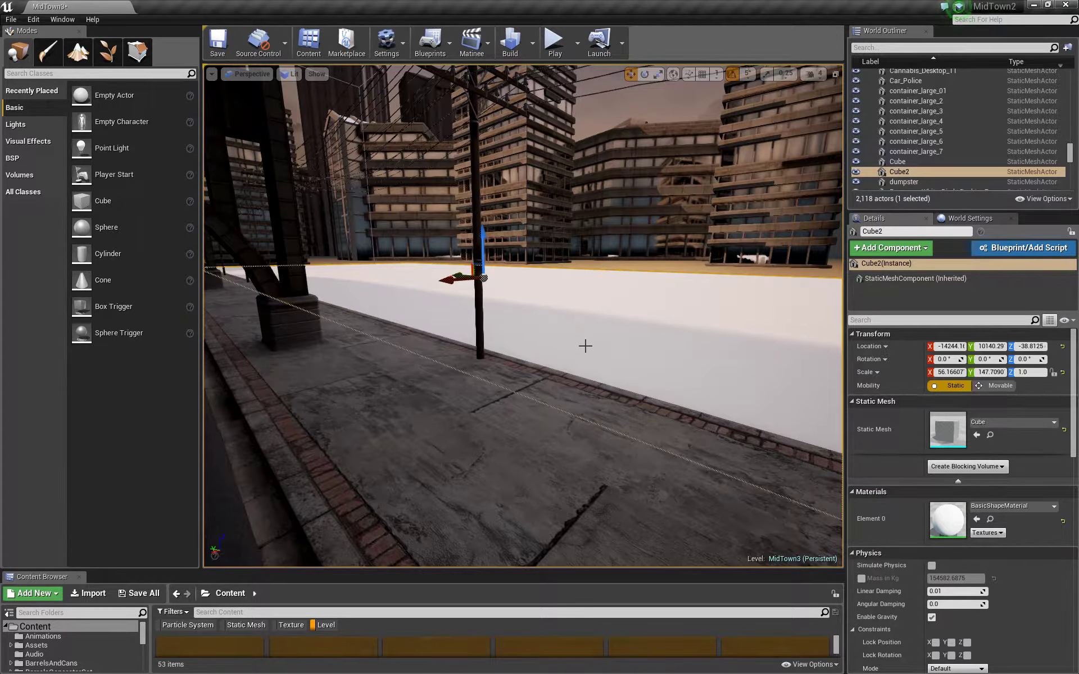
pyautogui.moveTo(582, 346); pyautogui.dragTo(613, 344, button='right')
pyautogui.moveTo(661, 442); pyautogui.dragTo(556, 443, button='right')
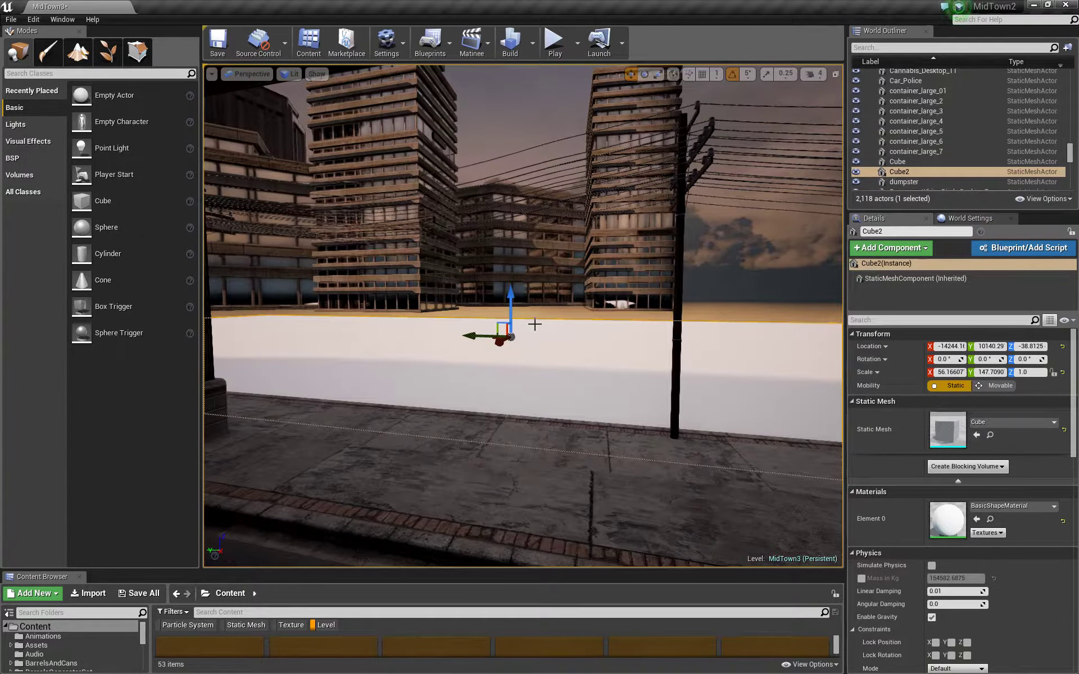
pyautogui.moveTo(495, 428); pyautogui.dragTo(276, 430, button='right')
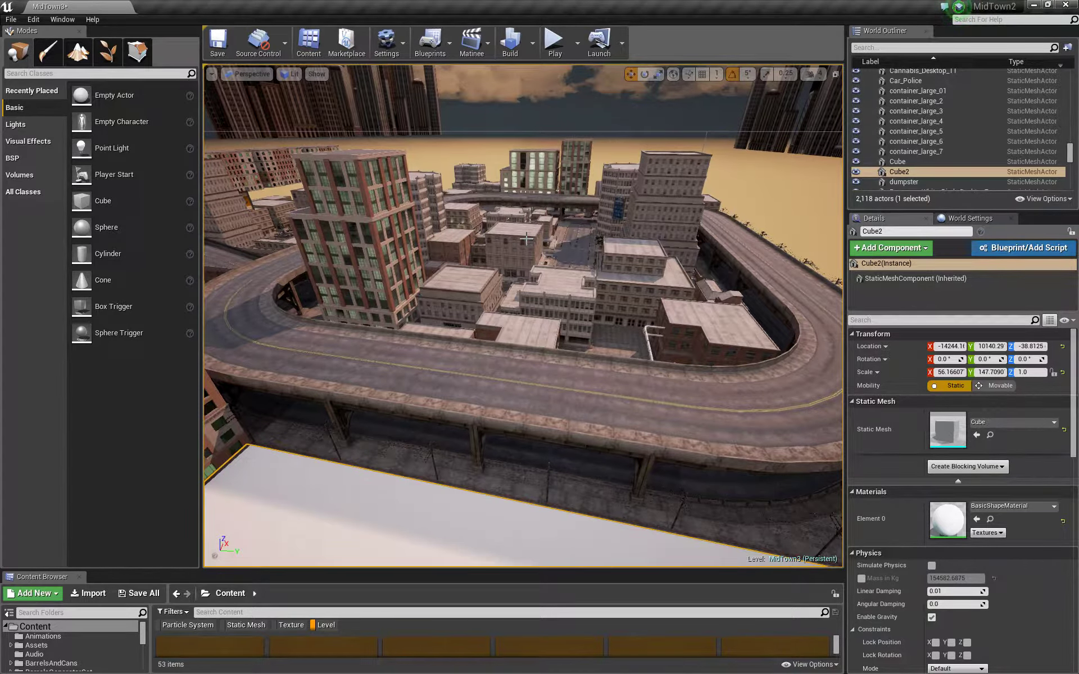
pyautogui.moveTo(527, 237)
pyautogui.mouseDown(button='right')
pyautogui.moveTo(531, 371)
pyautogui.moveTo(526, 344)
pyautogui.moveTo(541, 333)
pyautogui.moveTo(543, 292)
pyautogui.moveTo(526, 250)
pyautogui.moveTo(567, 256)
pyautogui.moveTo(544, 239)
pyautogui.moveTo(565, 237)
pyautogui.moveTo(524, 233)
pyautogui.mouseUp(button='right')
pyautogui.press('w')
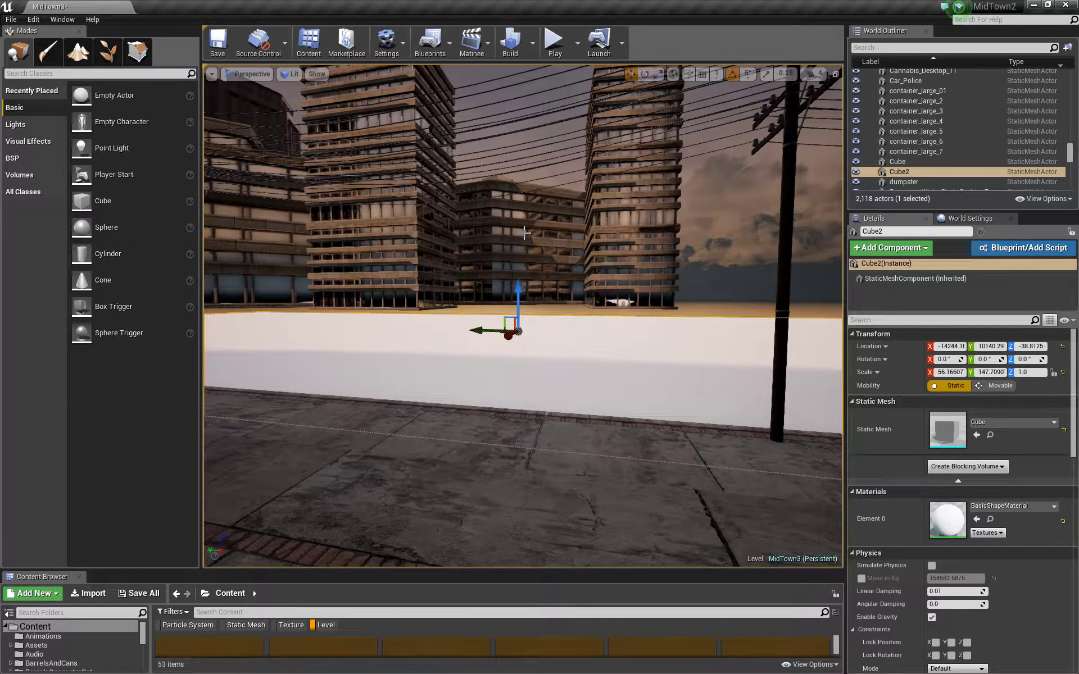
pyautogui.moveTo(524, 233); pyautogui.dragTo(320, 229, button='right')
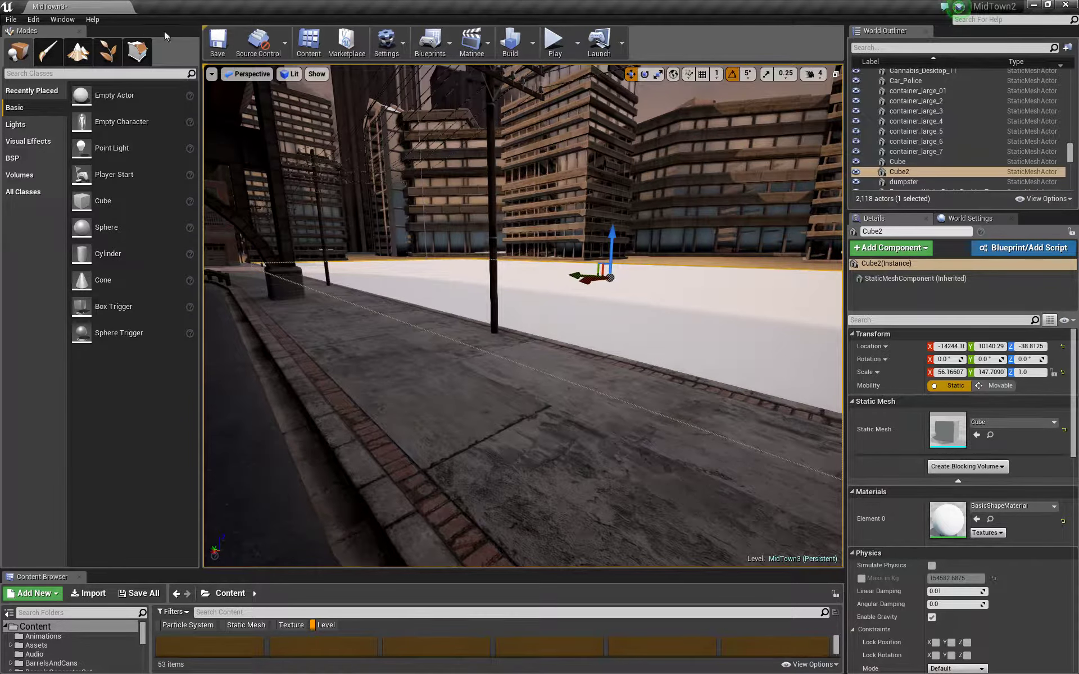
# Open the Levels window and shift it aside so the slab and sidewalk stay in view
pyautogui.click(32, 20)
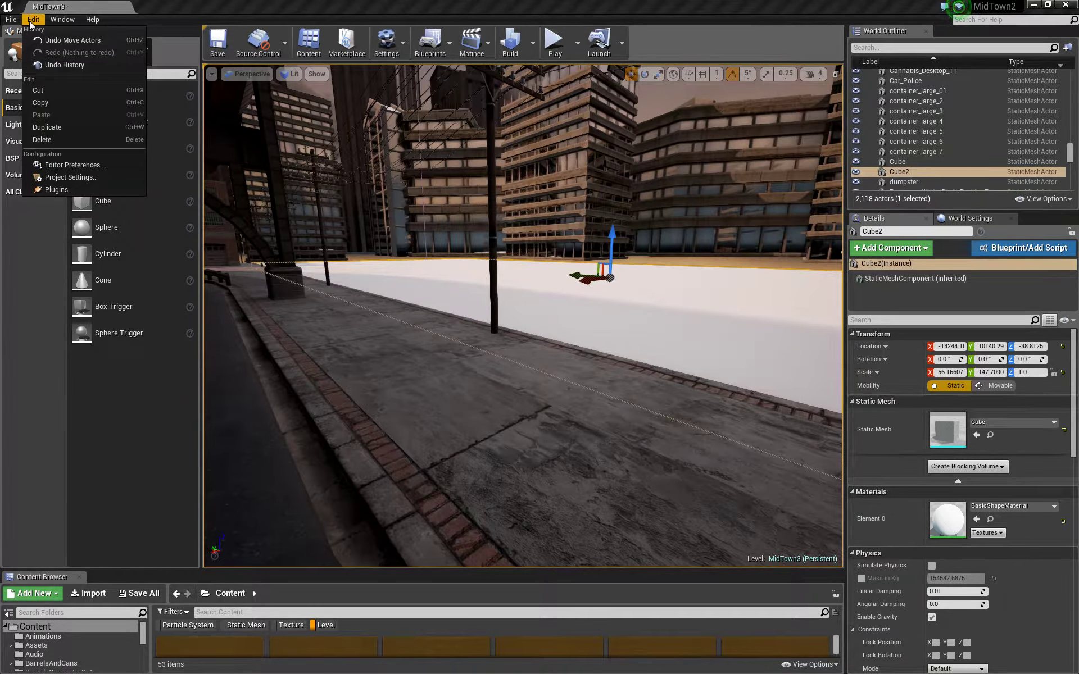
pyautogui.moveTo(63, 20)
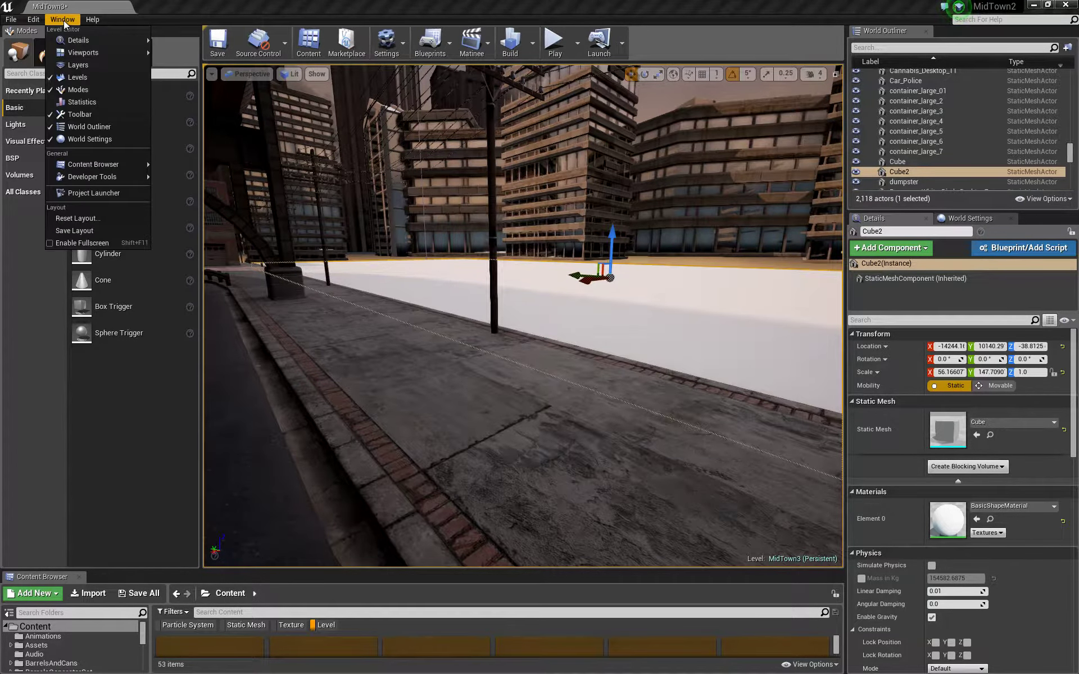
pyautogui.click(83, 77)
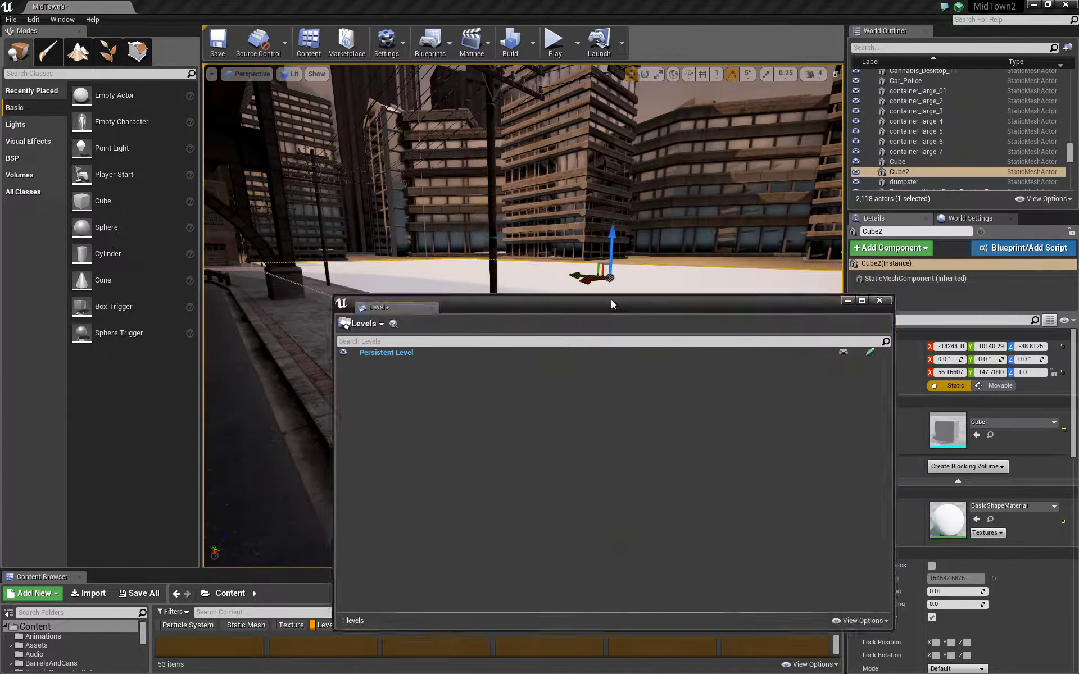
pyautogui.moveTo(612, 299); pyautogui.dragTo(754, 237)
pyautogui.click(71, 23)
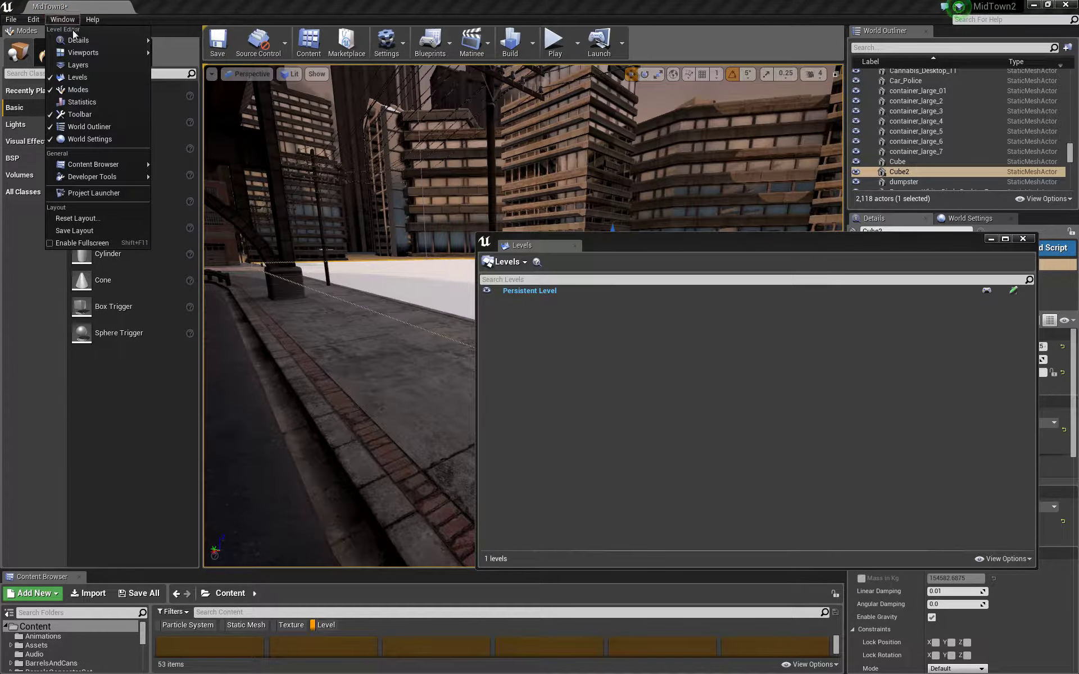
pyautogui.click(78, 78)
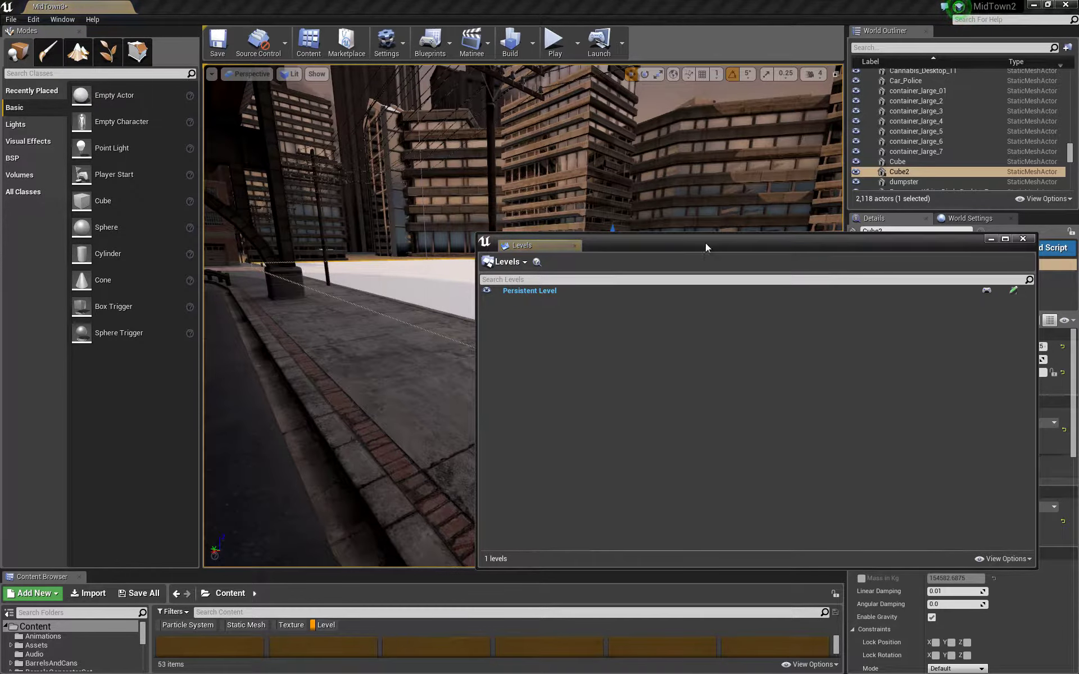
pyautogui.click(1022, 239)
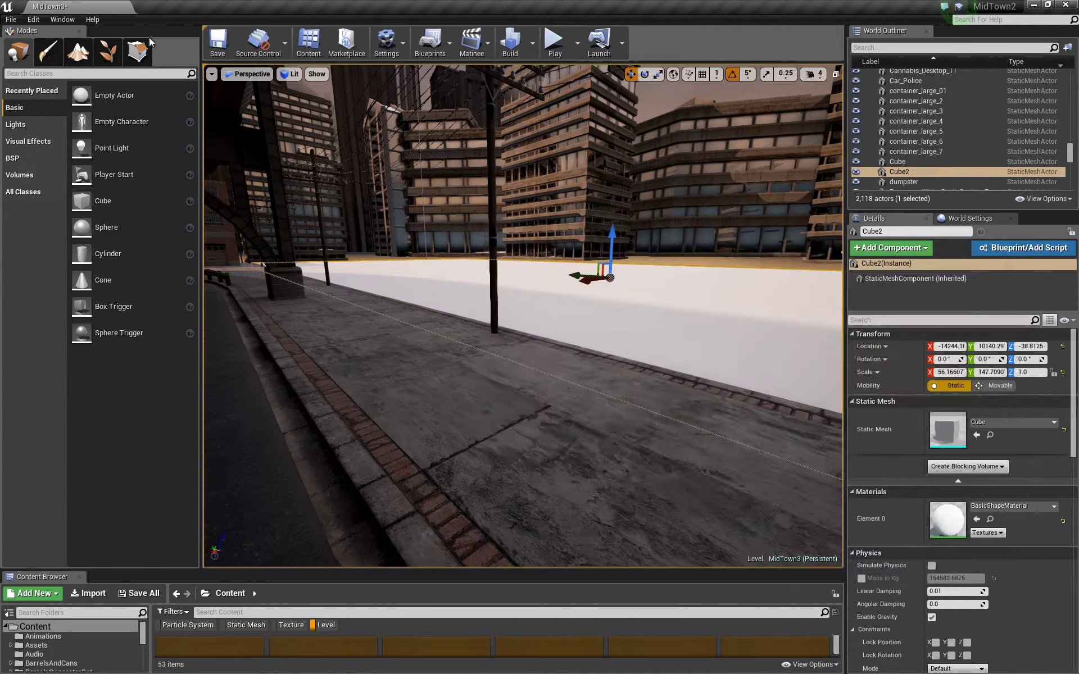
pyautogui.click(63, 19)
pyautogui.click(78, 67)
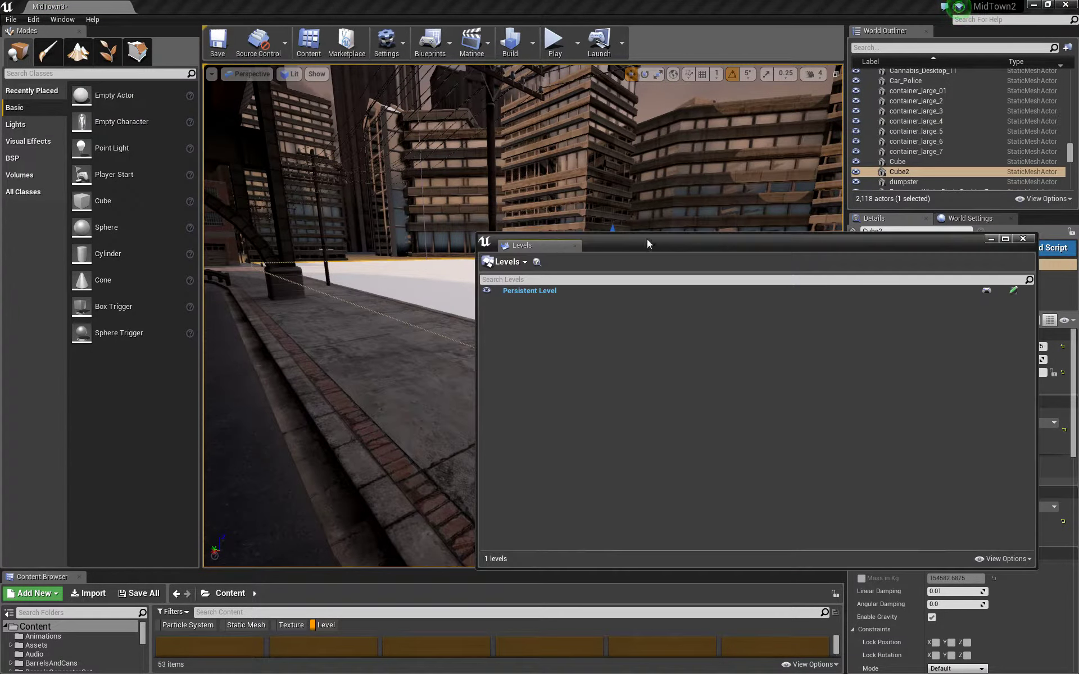
pyautogui.moveTo(663, 242); pyautogui.dragTo(831, 241)
# Set the default streaming method for new levels to Always Loaded
pyautogui.click(670, 263)
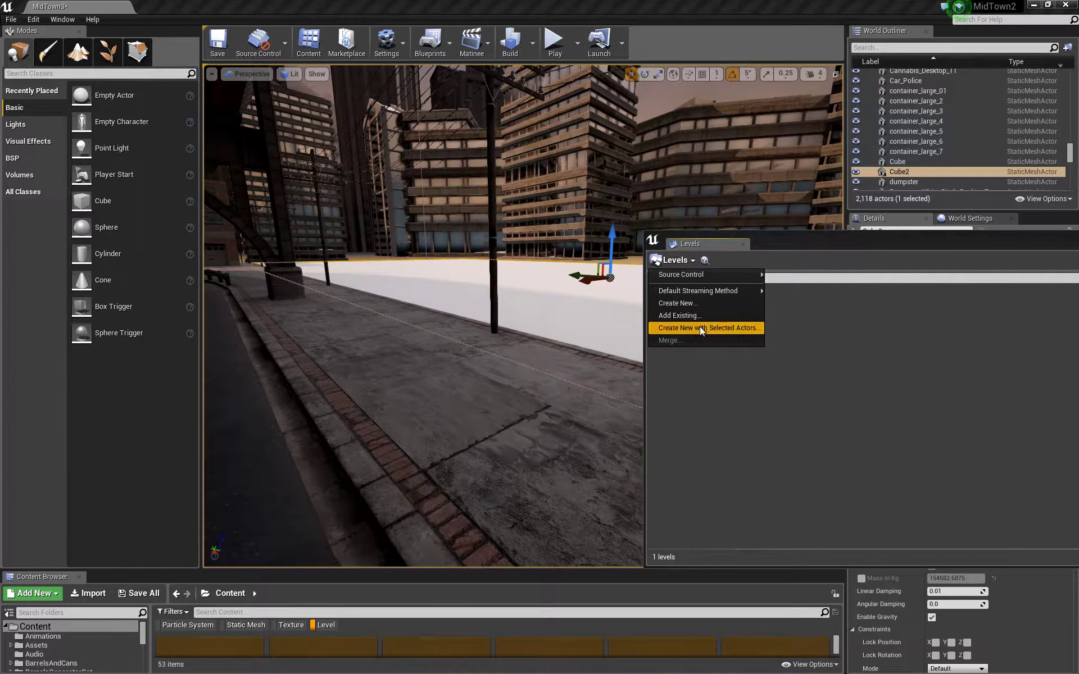
pyautogui.moveTo(697, 293)
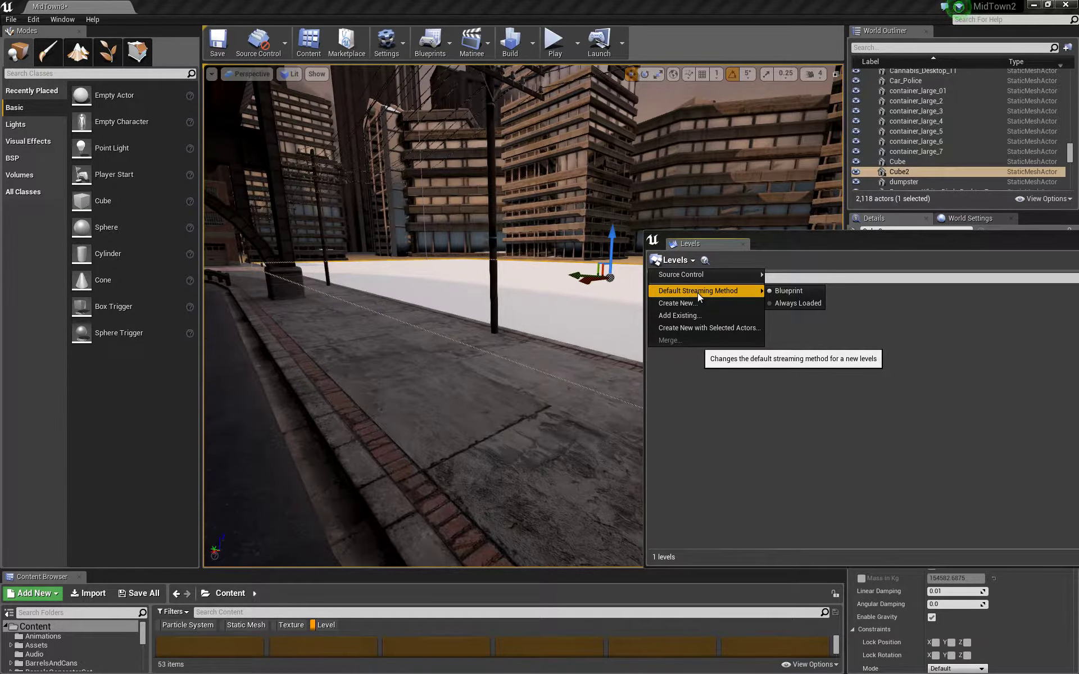
pyautogui.click(780, 303)
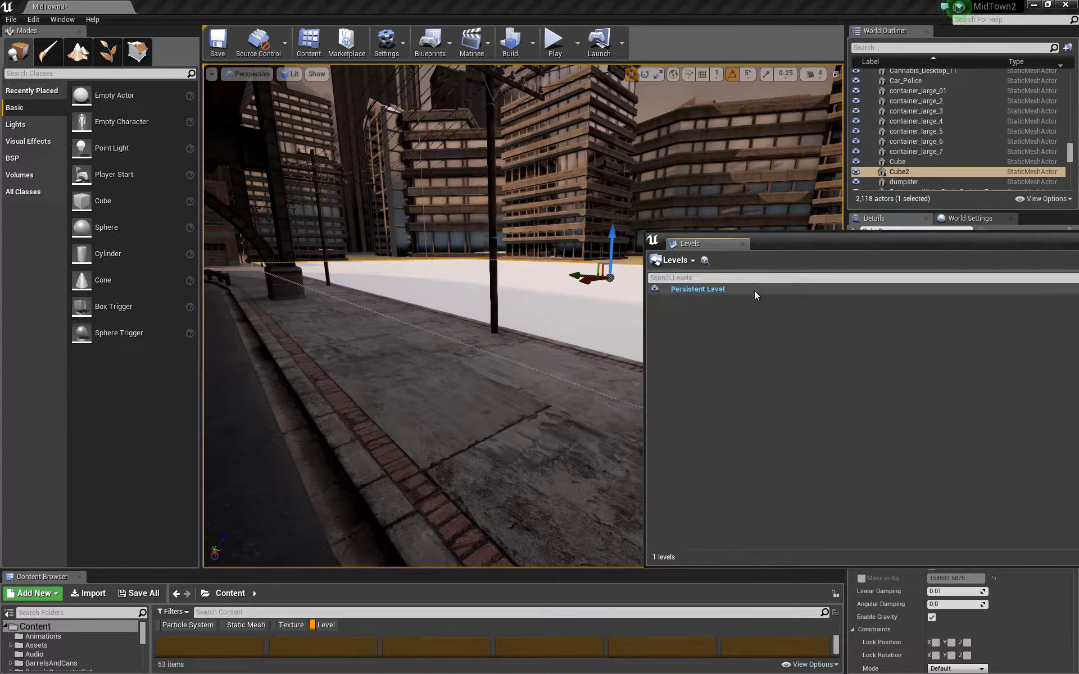
# Create a new sublevel and save it as Block1 in the Maps folder
pyautogui.click(695, 261)
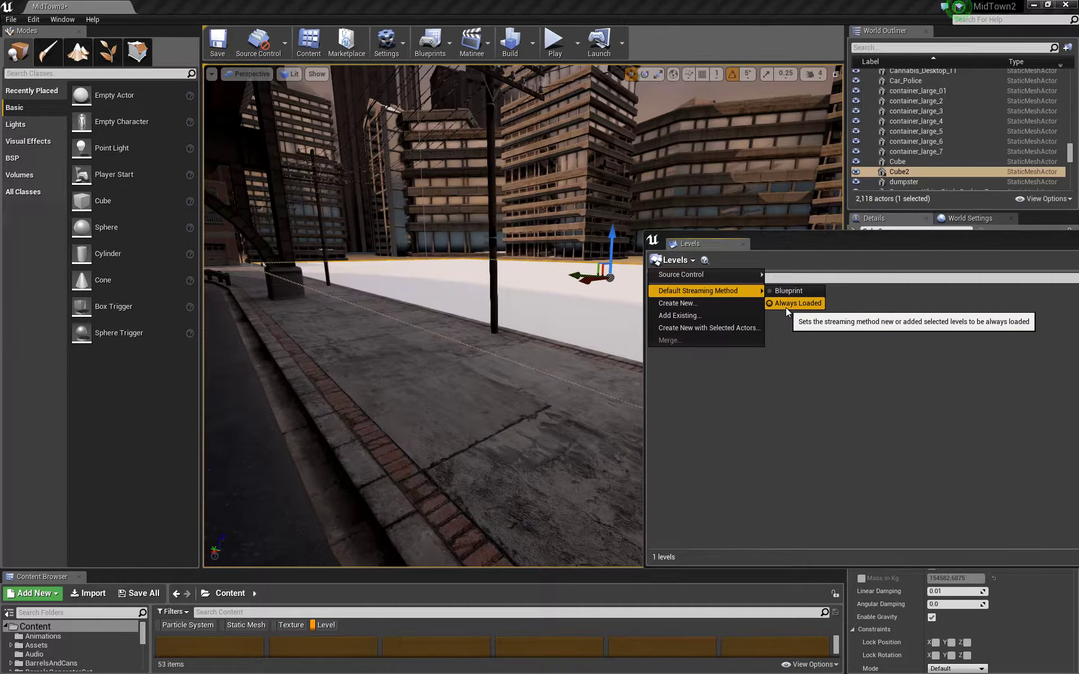
pyautogui.click(685, 302)
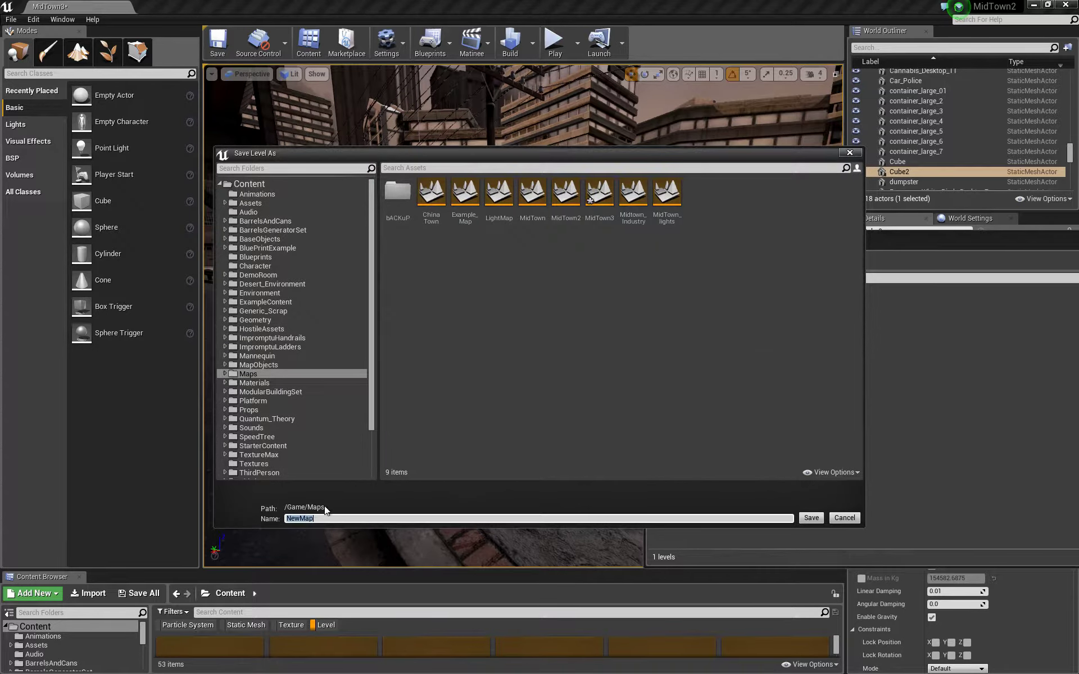
pyautogui.write('Block1')
pyautogui.press('Return')
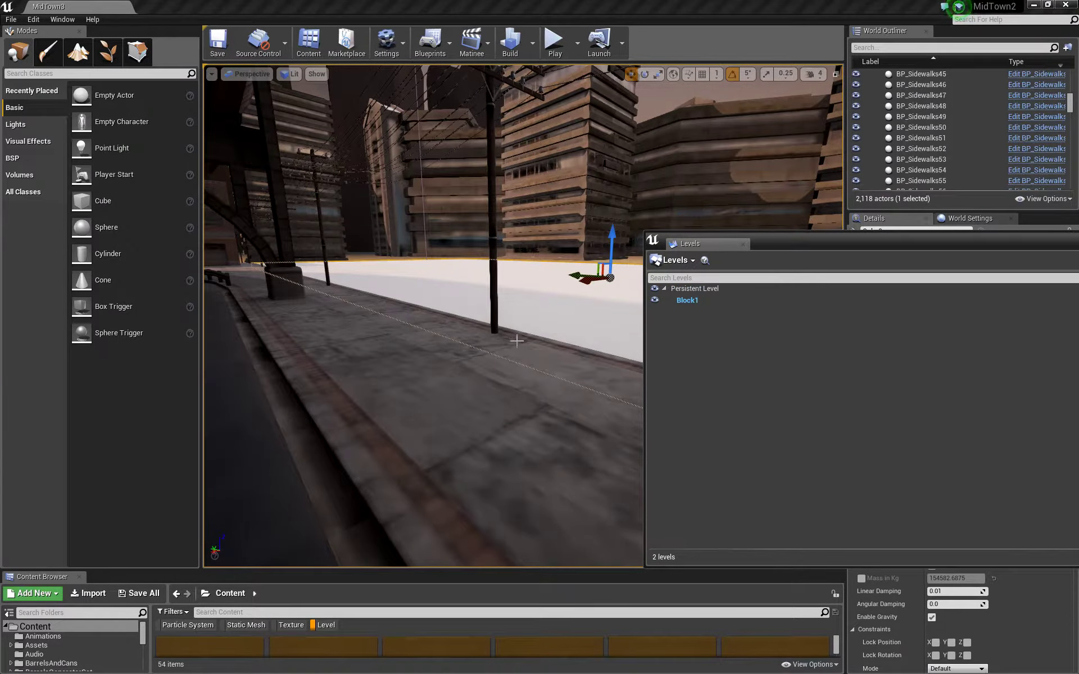
# Hide the Persistent Level and show it again to check which level holds the city and slab
pyautogui.moveTo(487, 317); pyautogui.dragTo(455, 326, button='right')
pyautogui.moveTo(227, 214); pyautogui.dragTo(227, 215, button='right')
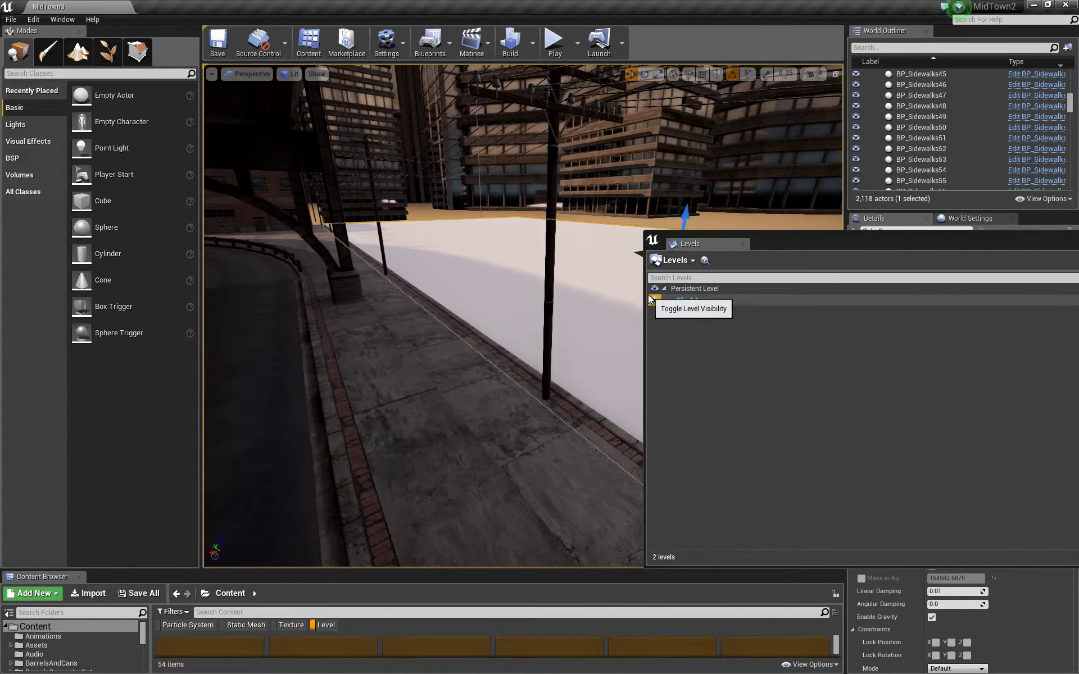
pyautogui.click(654, 289)
pyautogui.moveTo(551, 312); pyautogui.dragTo(520, 345, button='right')
pyautogui.click(654, 288)
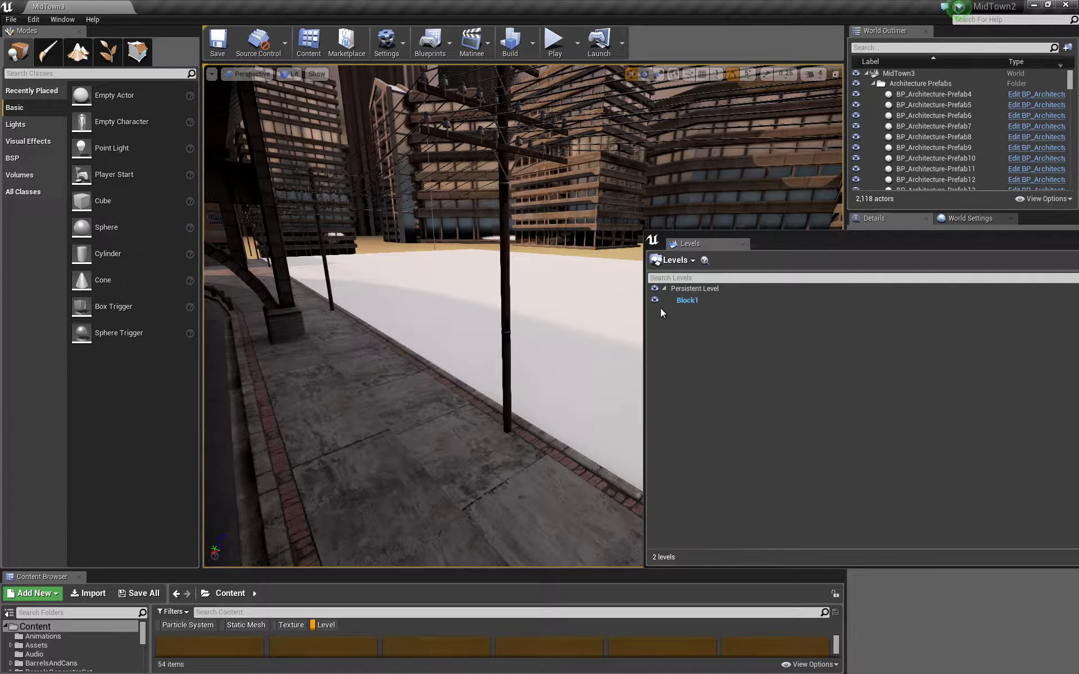
# Select the white slab beside the sidewalk and move it into the Block1 level
pyautogui.click(691, 304)
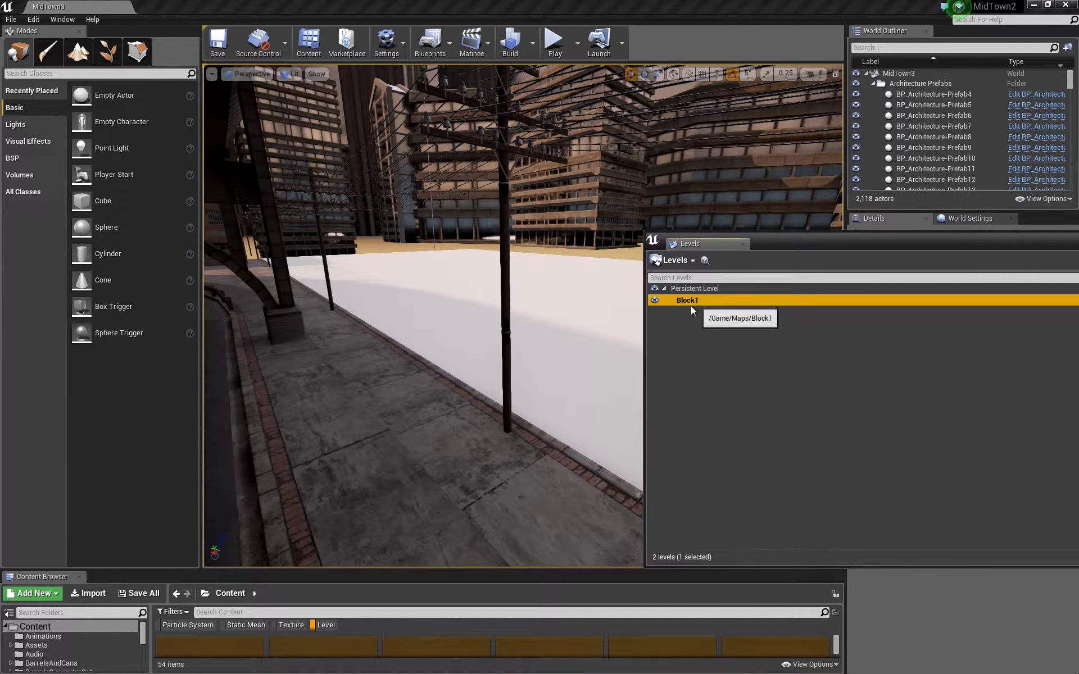
pyautogui.click(563, 339)
pyautogui.moveTo(419, 287); pyautogui.dragTo(487, 289, button='right')
pyautogui.rightClick(681, 302)
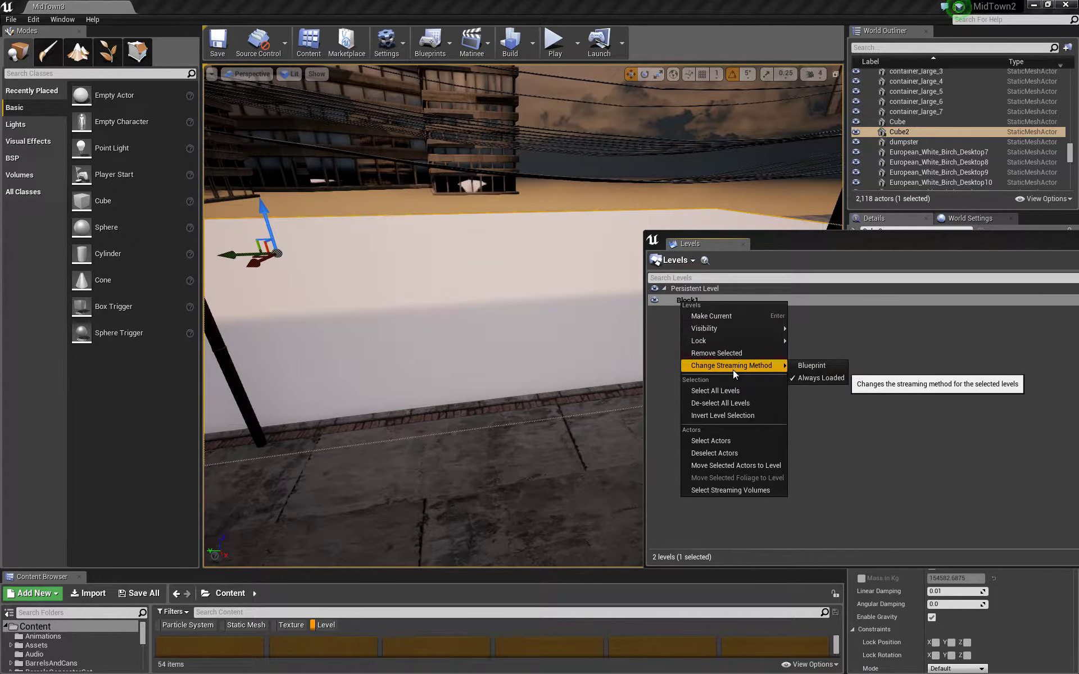
pyautogui.click(734, 466)
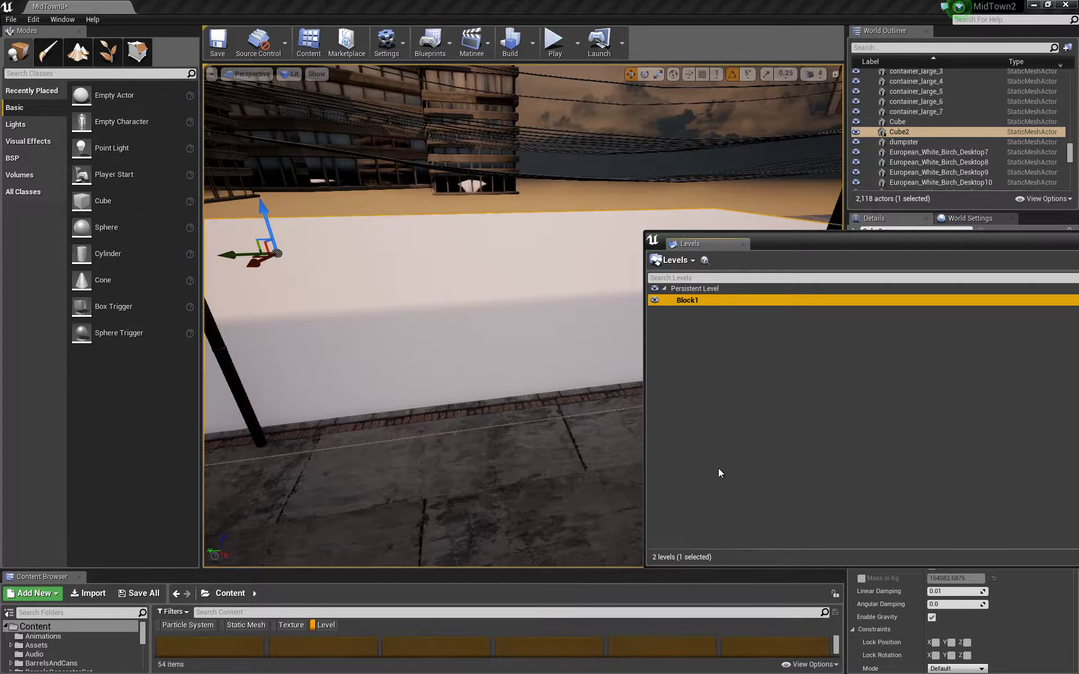
# Toggle the visibility of the Block1 level several times to check that the slab belongs to it, leaving it shown
pyautogui.click(654, 300)
pyautogui.click(654, 300)
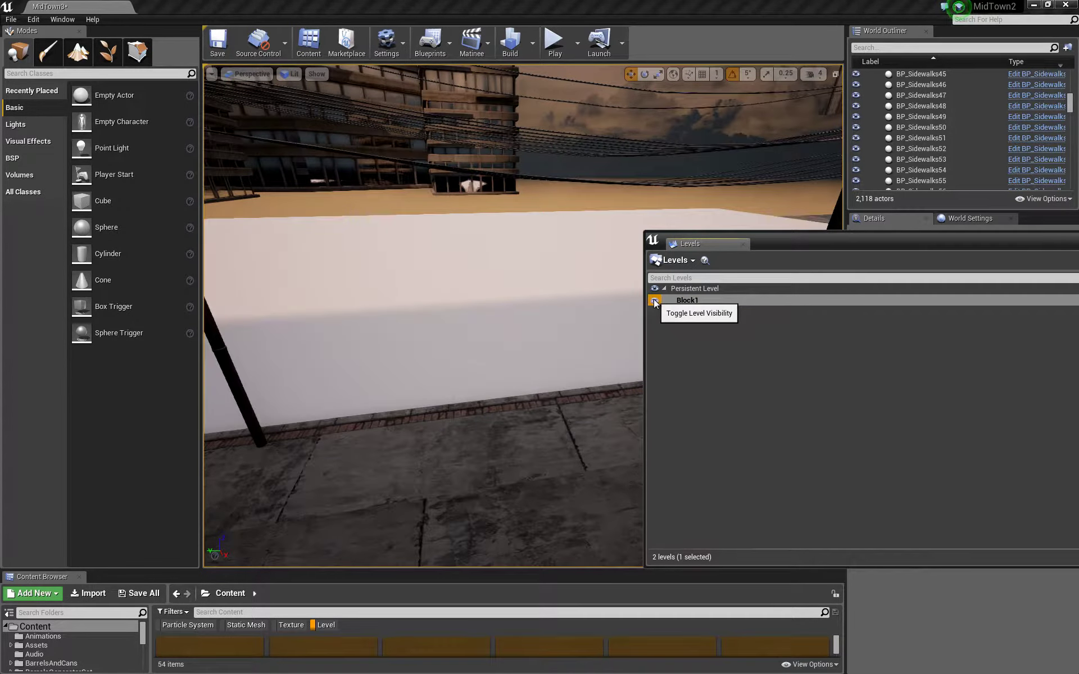
pyautogui.click(654, 300)
pyautogui.click(654, 300)
pyautogui.click(654, 300)
pyautogui.click(655, 300)
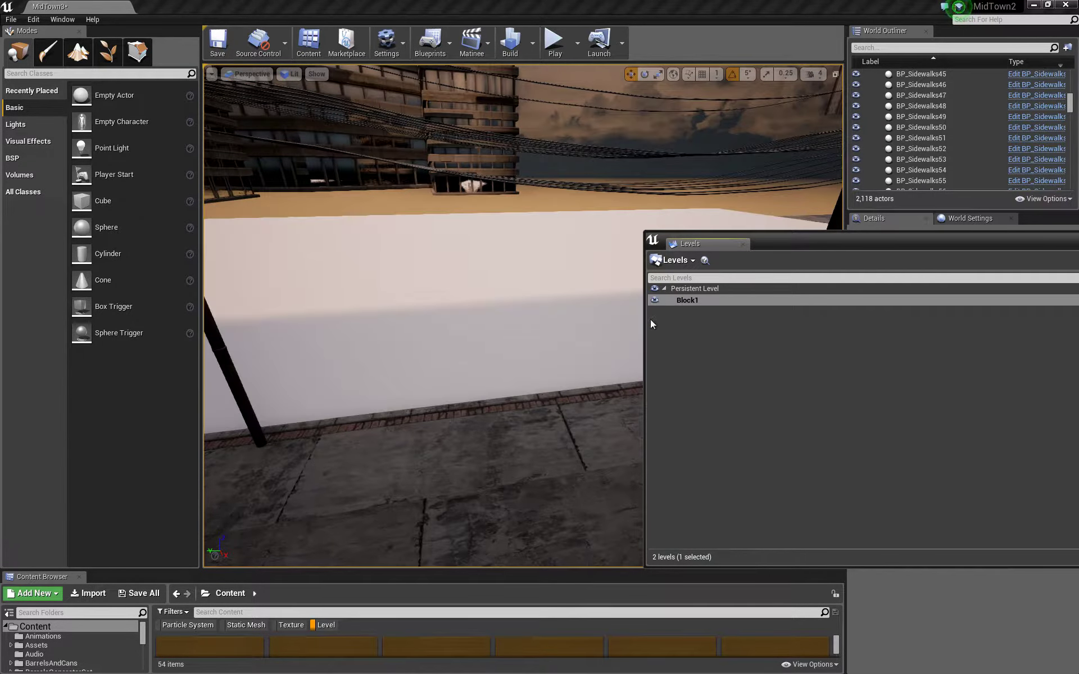
pyautogui.moveTo(635, 323); pyautogui.dragTo(467, 300, button='right')
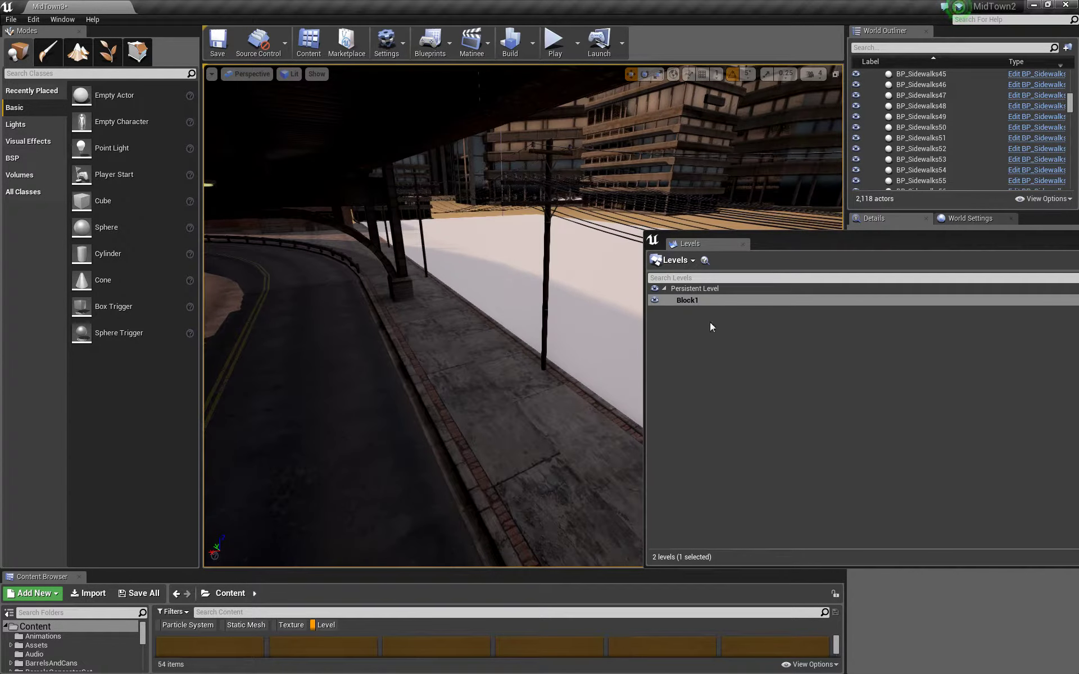
pyautogui.click(692, 260)
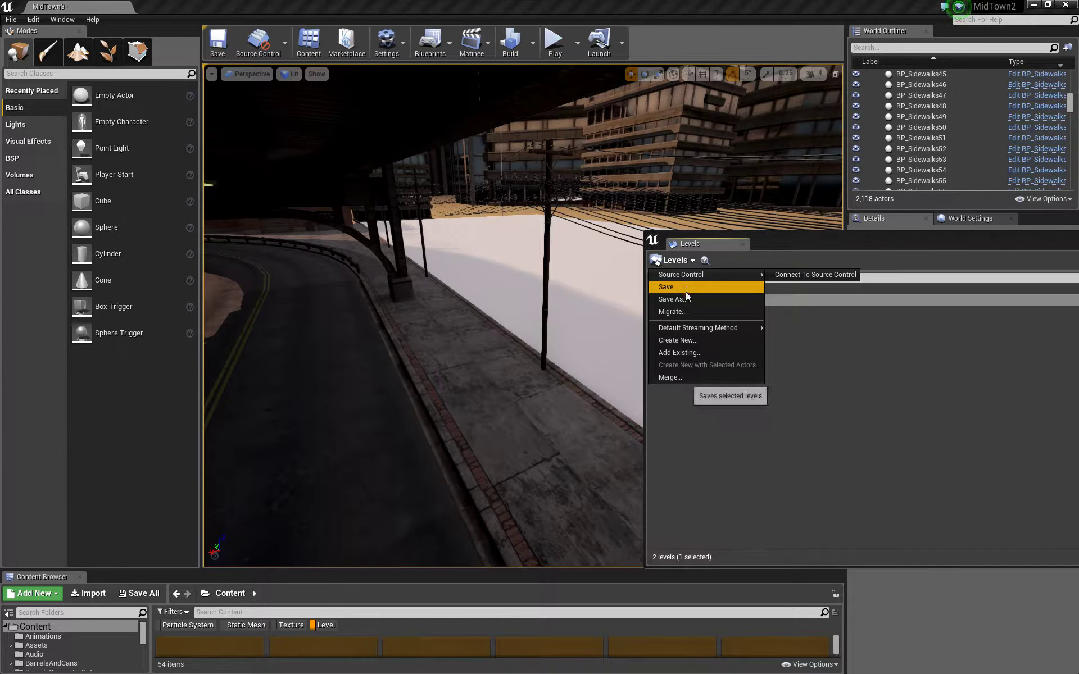
pyautogui.moveTo(697, 328)
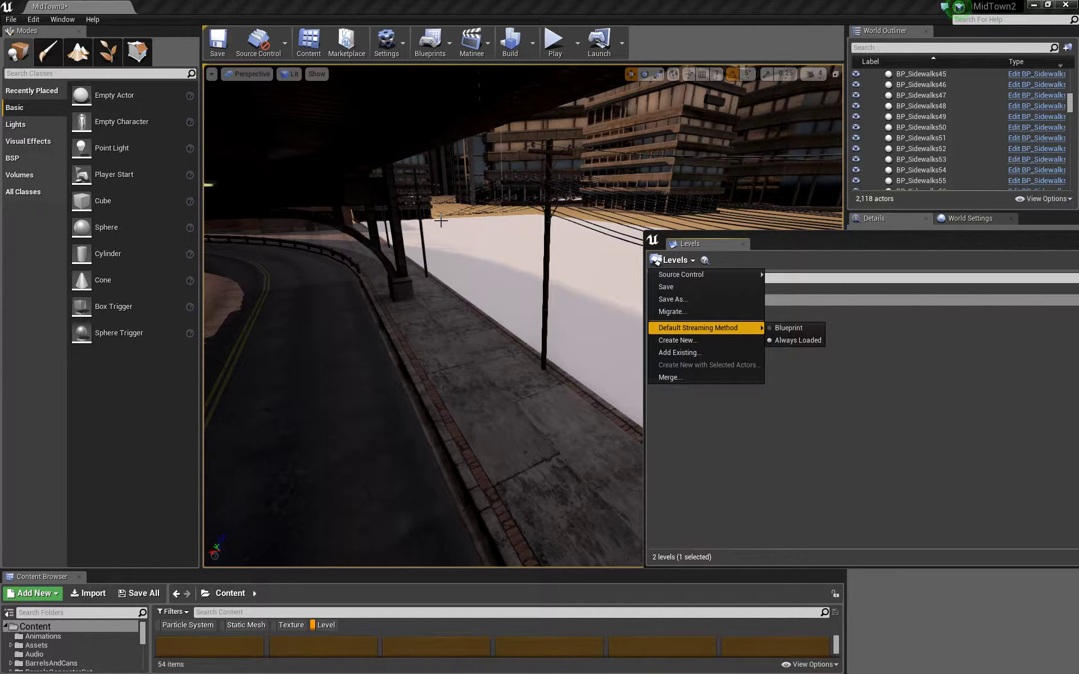
pyautogui.click(797, 243)
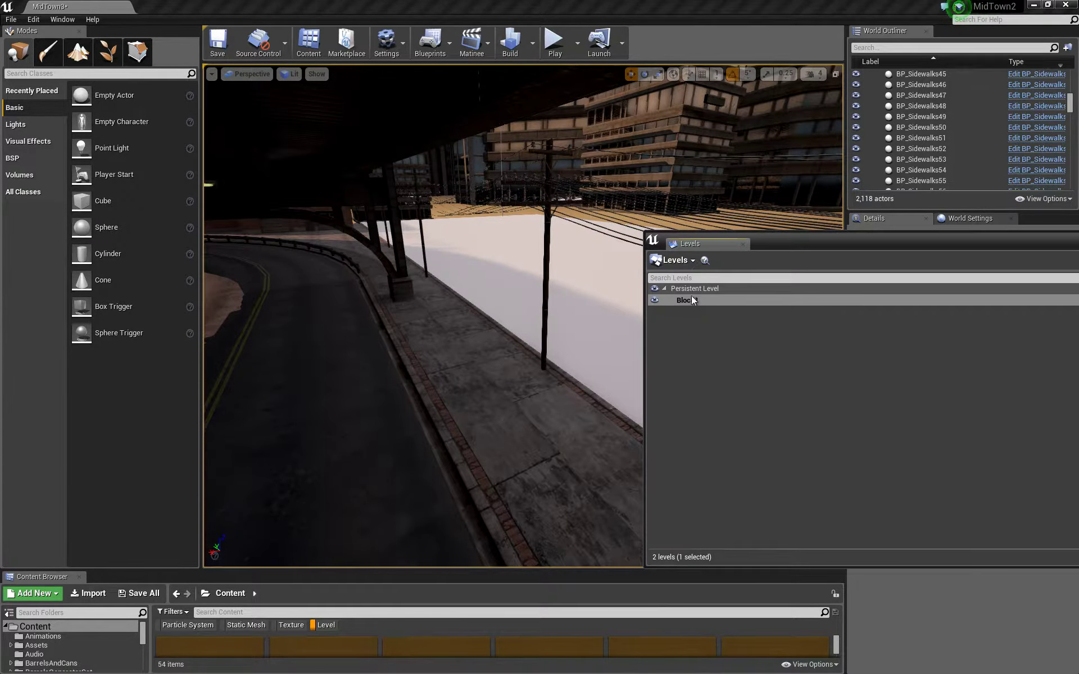
# Select the Block1 level and reposition the Levels window so the whole row with its level controls is in view
pyautogui.moveTo(438, 361); pyautogui.dragTo(592, 348, button='right')
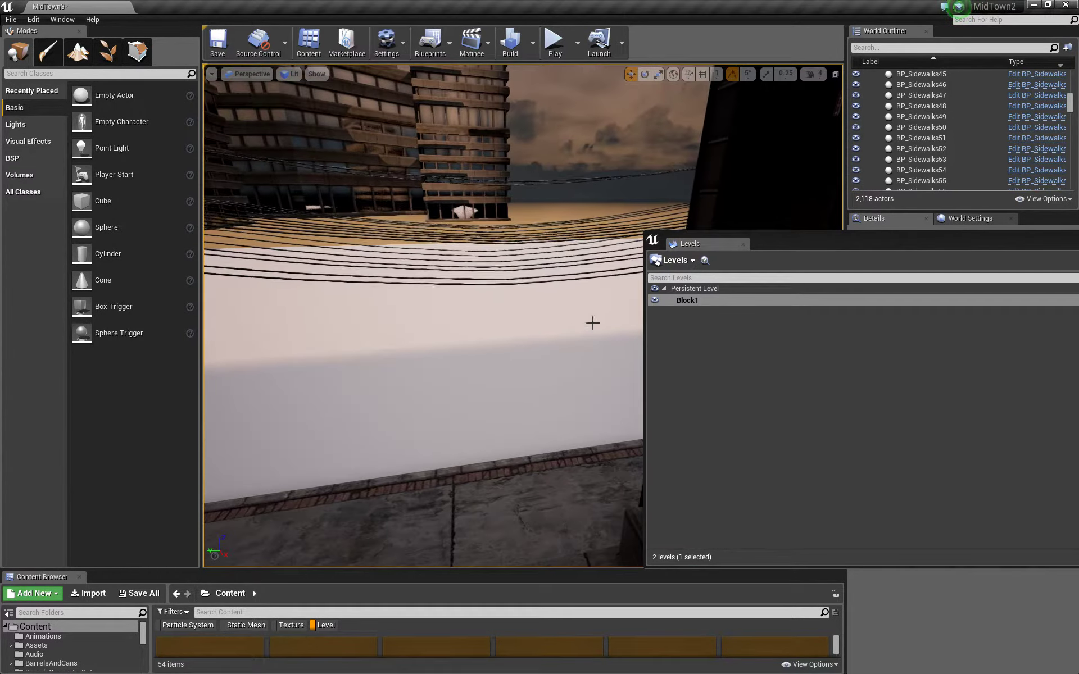
pyautogui.click(672, 303)
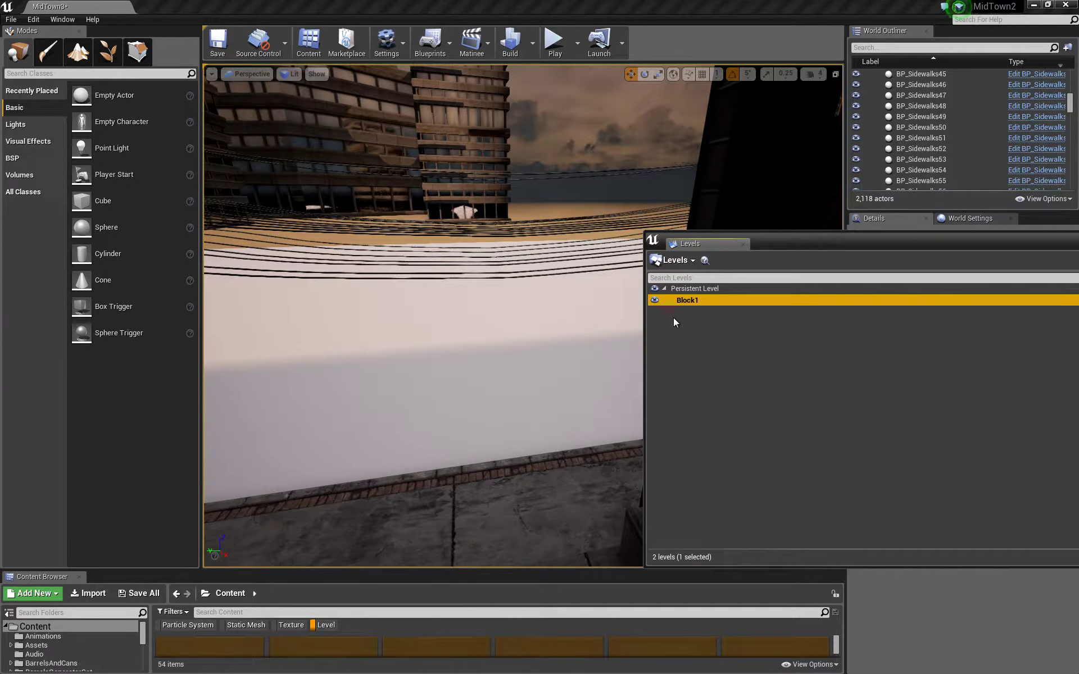
pyautogui.moveTo(932, 241); pyautogui.dragTo(521, 355)
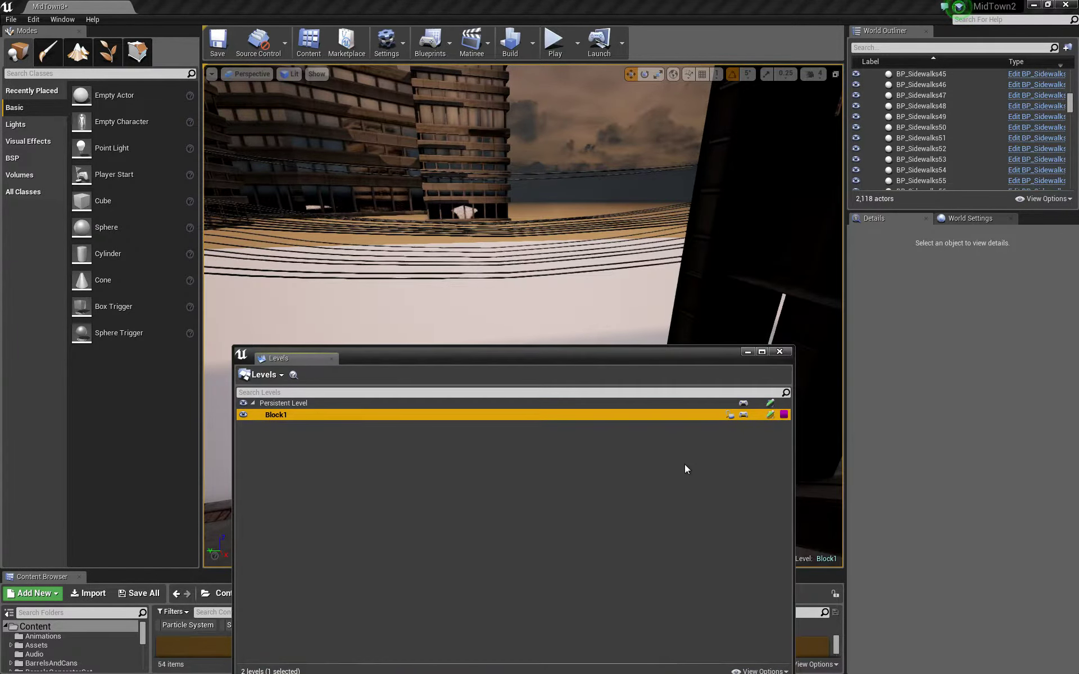
# Save the Block1 level and move the Levels window aside to uncover the scene
pyautogui.click(766, 417)
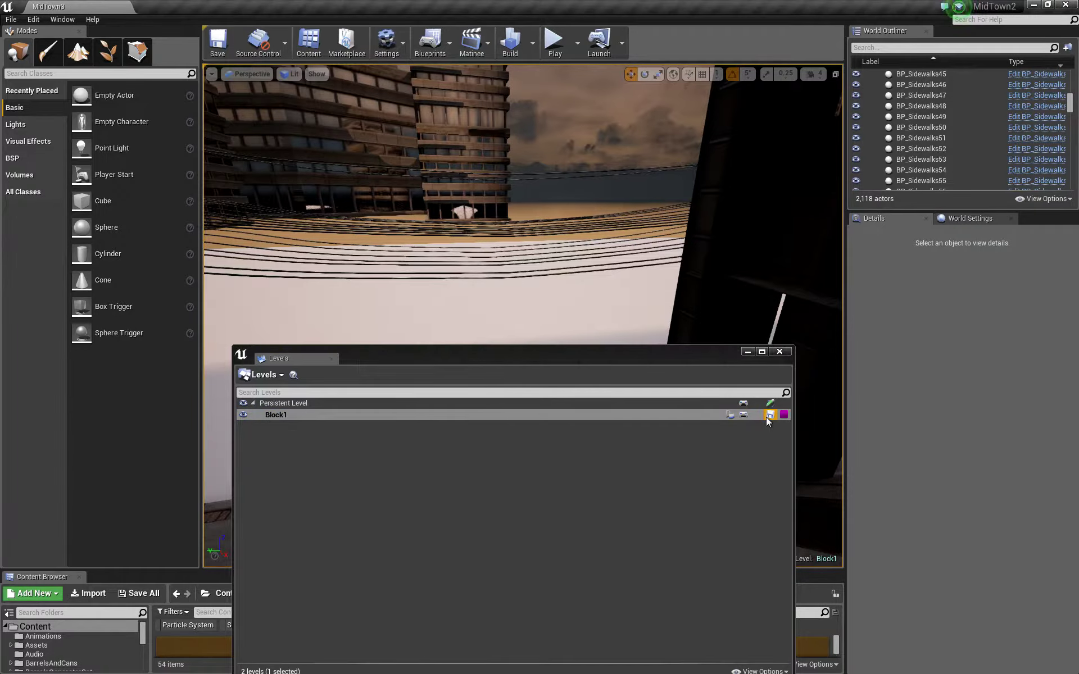
pyautogui.moveTo(487, 353); pyautogui.dragTo(767, 363)
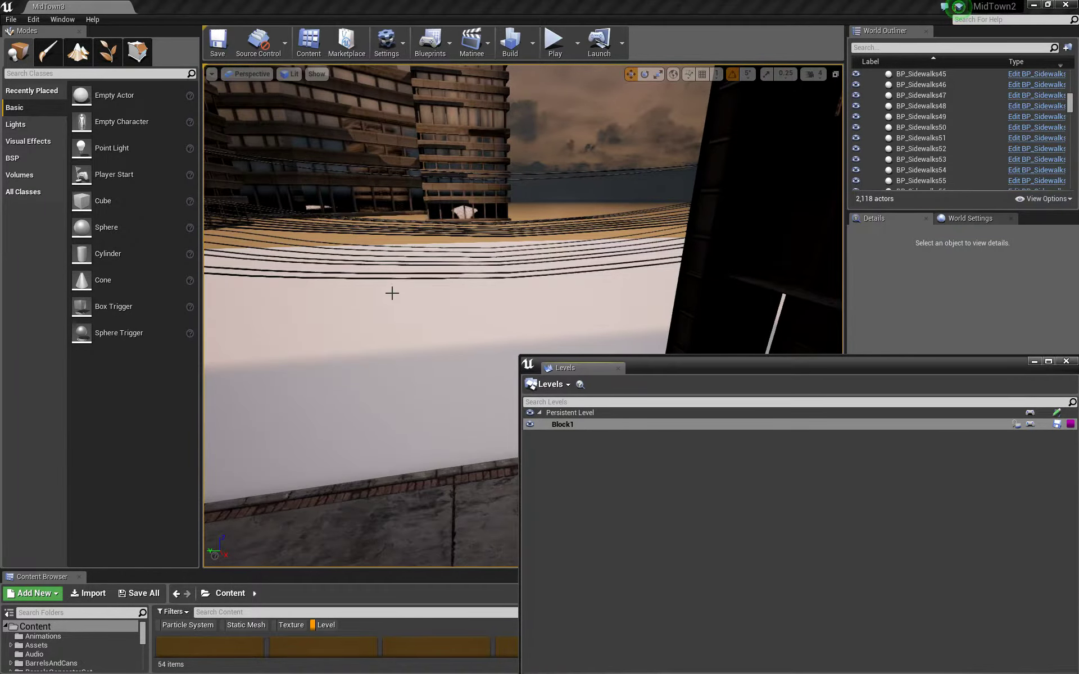
# Select the low single-storey brick building beside the fenced sidewalk and overpass arch
pyautogui.moveTo(390, 292); pyautogui.dragTo(352, 309, button='right')
pyautogui.moveTo(432, 306); pyautogui.dragTo(505, 330, button='right')
pyautogui.moveTo(698, 376); pyautogui.dragTo(0, 404)
pyautogui.moveTo(292, 343); pyautogui.dragTo(207, 353, button='right')
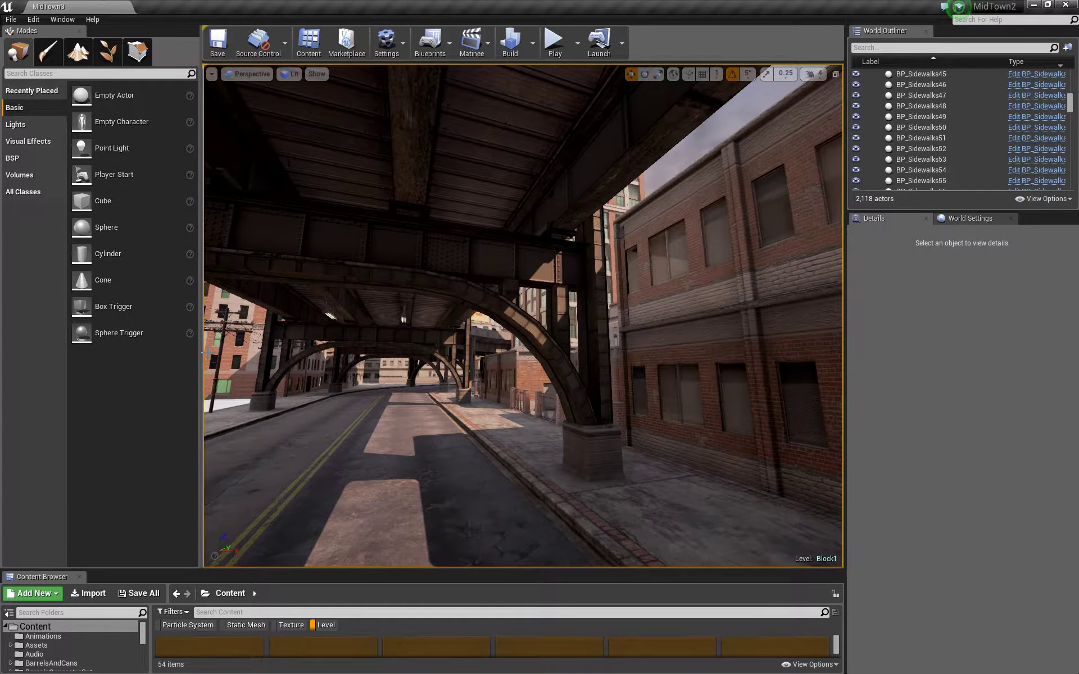
pyautogui.moveTo(355, 333); pyautogui.dragTo(298, 337, button='right')
pyautogui.press('w')
pyautogui.press('a')
pyautogui.moveTo(326, 258); pyautogui.dragTo(362, 335)
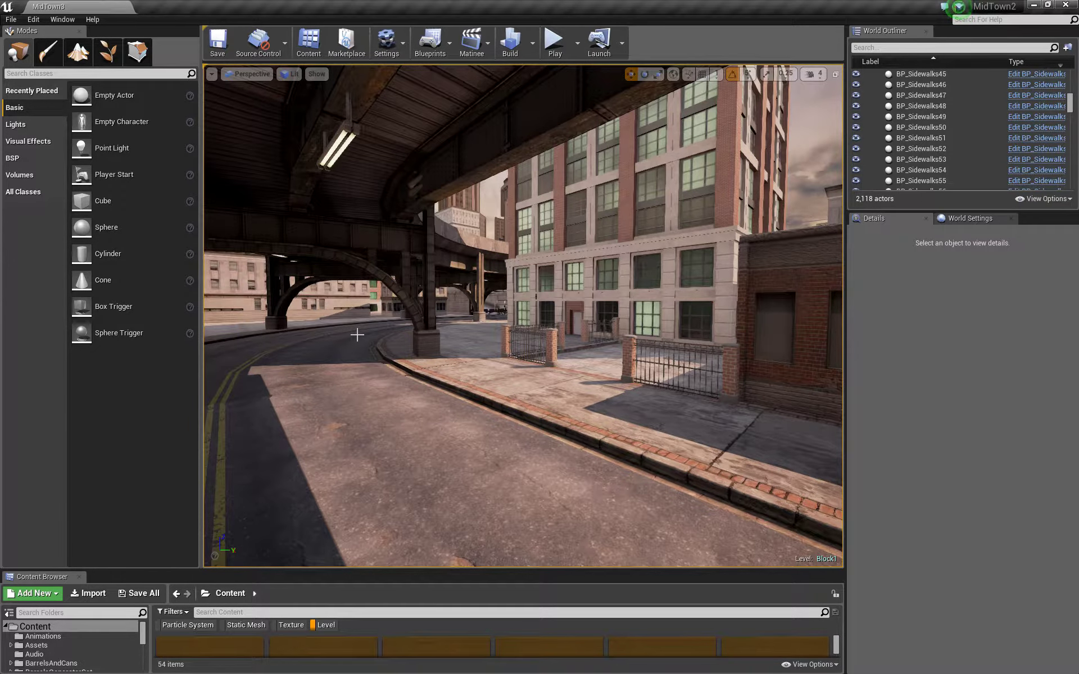
pyautogui.moveTo(357, 335); pyautogui.dragTo(532, 248)
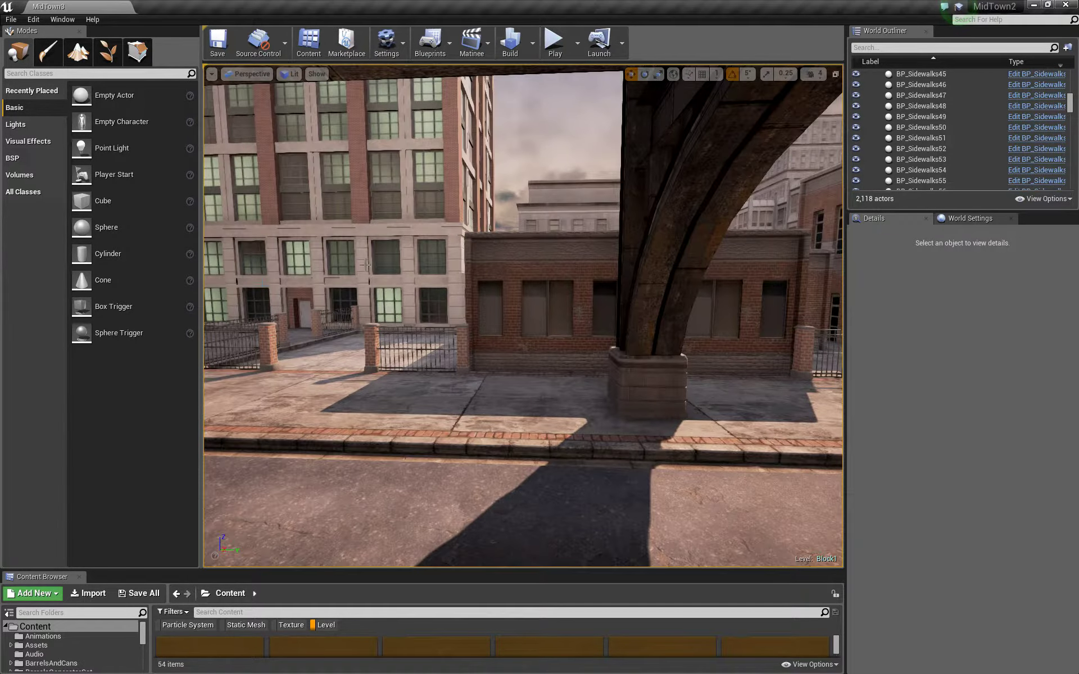
pyautogui.click(532, 250)
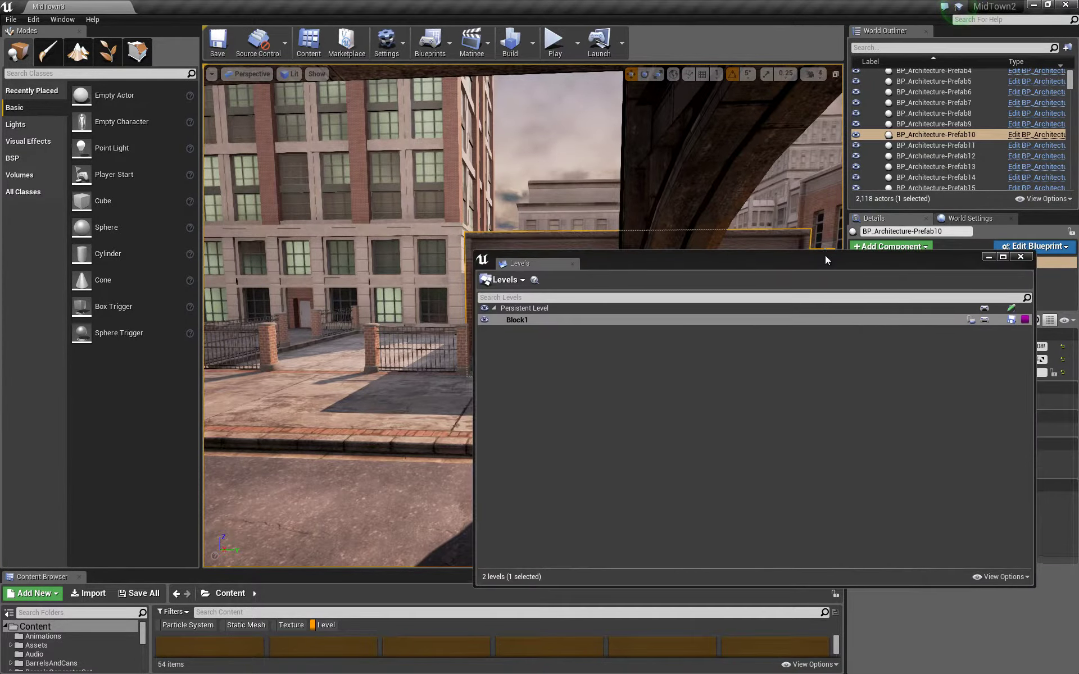
# Create a new level named Block2 in the Maps folder and move the Levels window clear of the selected building
pyautogui.click(519, 281)
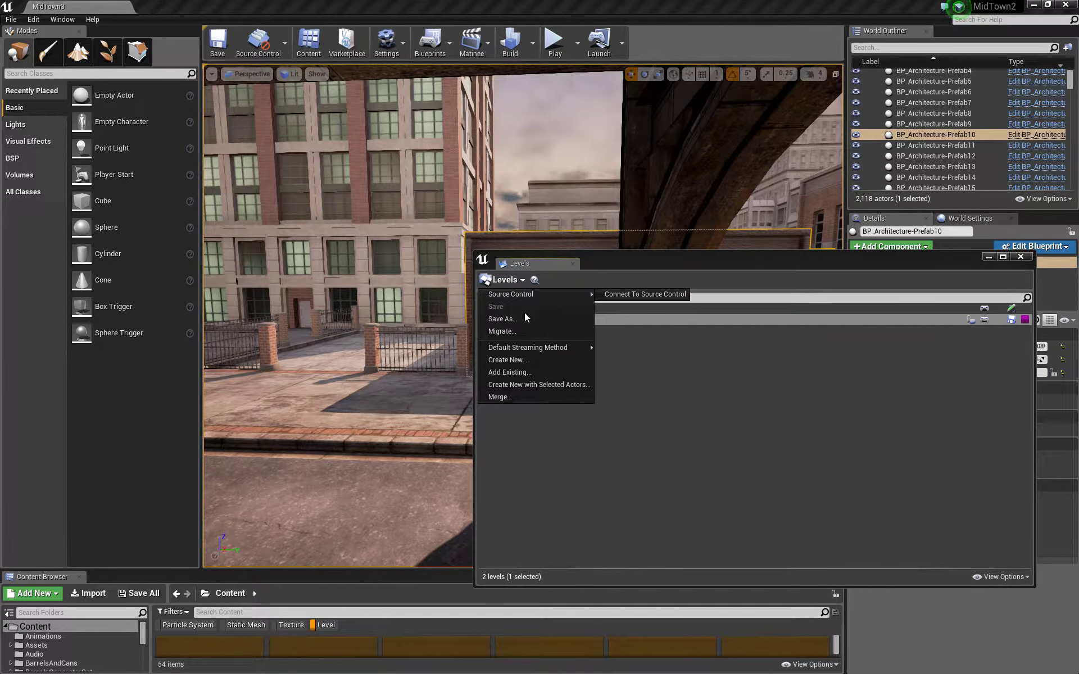
pyautogui.click(520, 359)
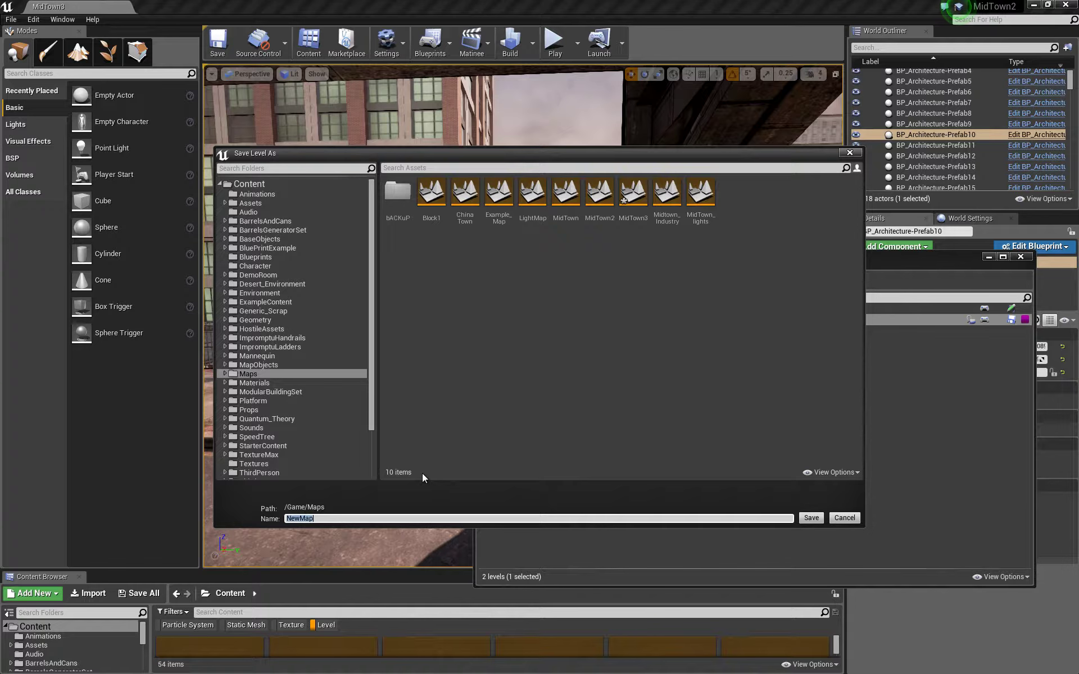
pyautogui.write('Block2')
pyautogui.press('Return')
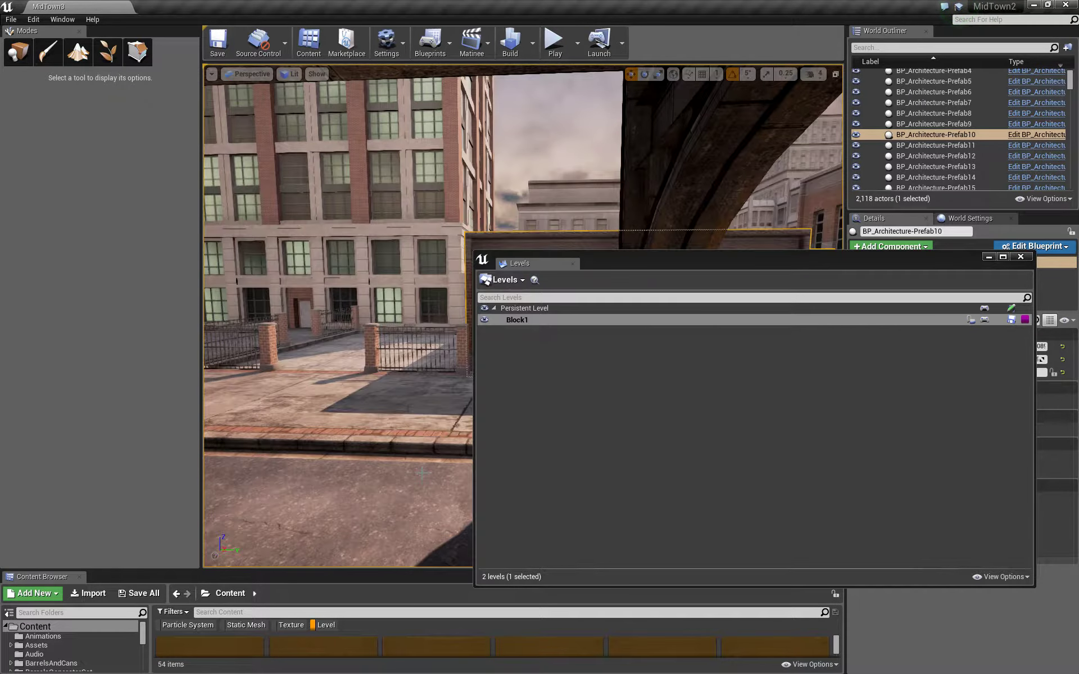
pyautogui.moveTo(629, 259); pyautogui.dragTo(927, 269)
pyautogui.click(573, 251)
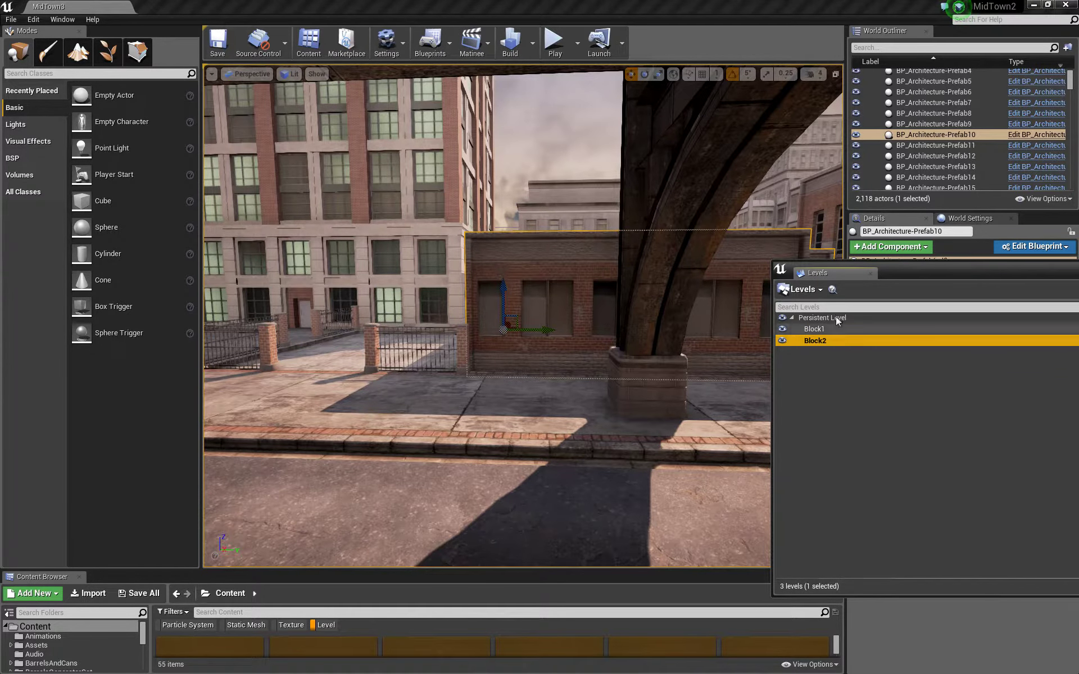
# Check the default streaming method for new levels without changing it
pyautogui.click(820, 293)
pyautogui.moveTo(824, 356)
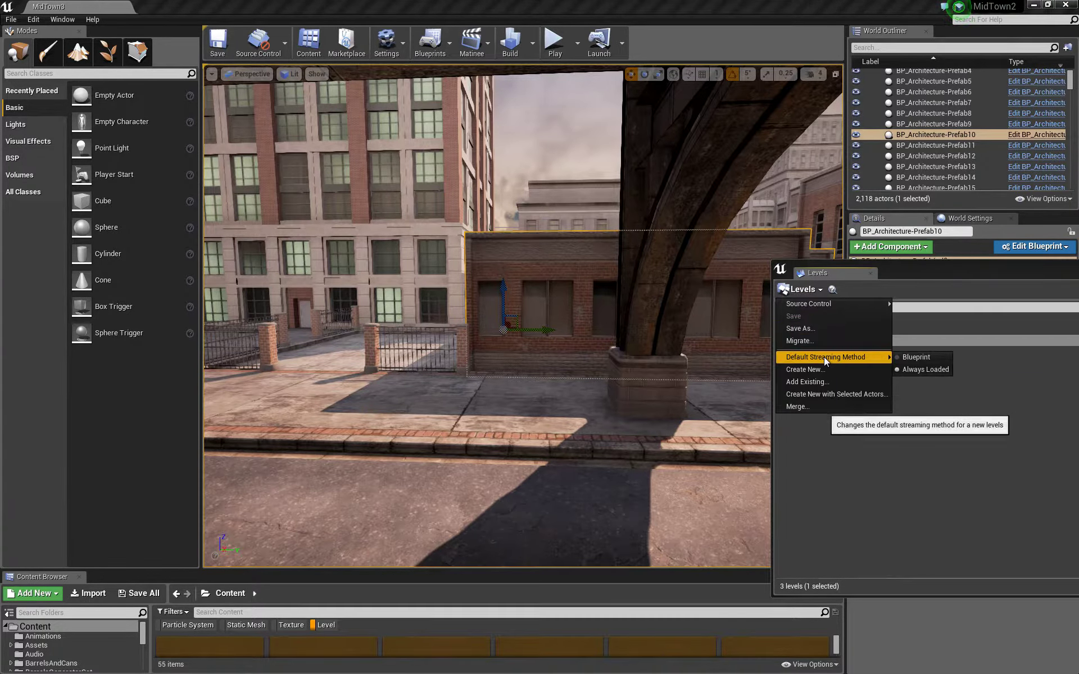
pyautogui.click(908, 409)
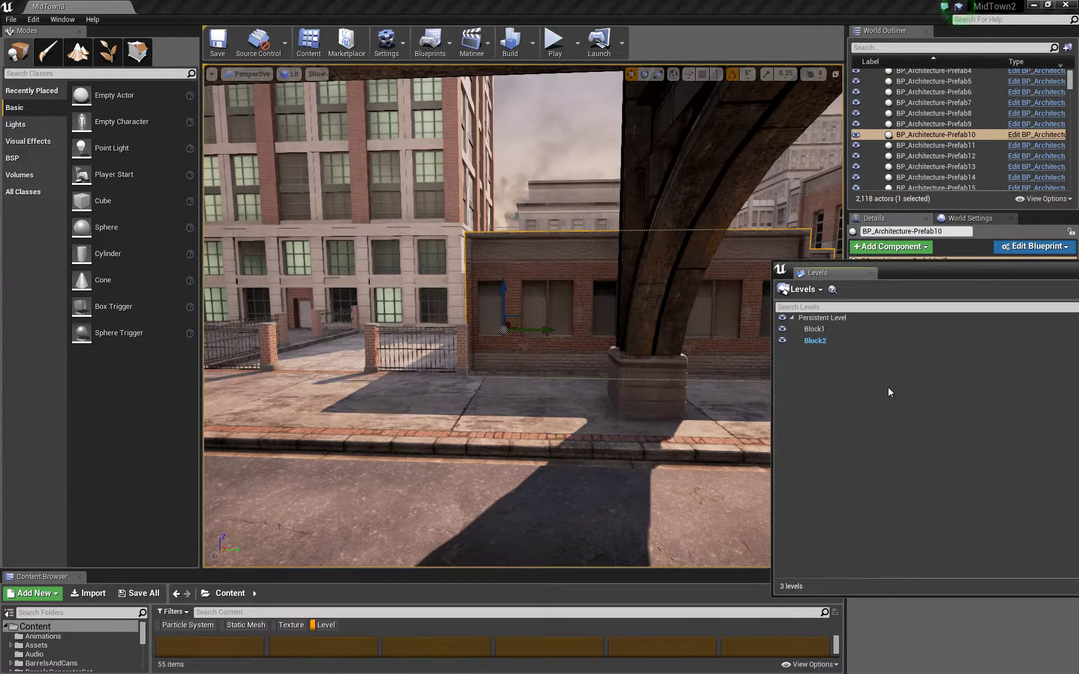
# Move the selected low brick building into the Block2 level
pyautogui.click(817, 341)
pyautogui.rightClick(817, 340)
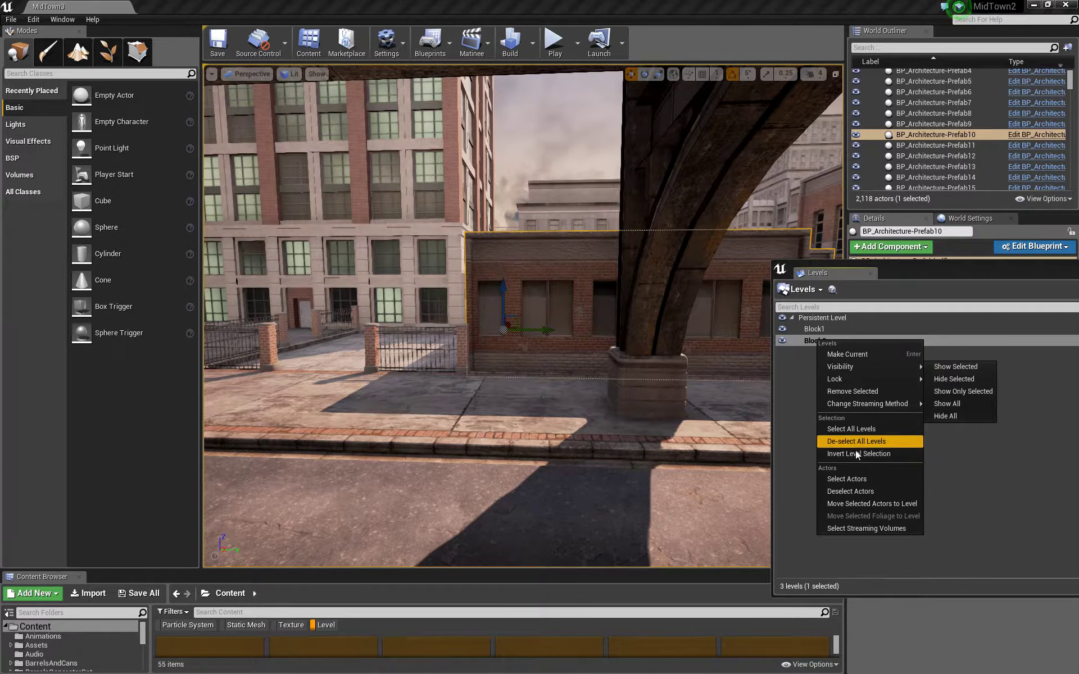
pyautogui.click(856, 501)
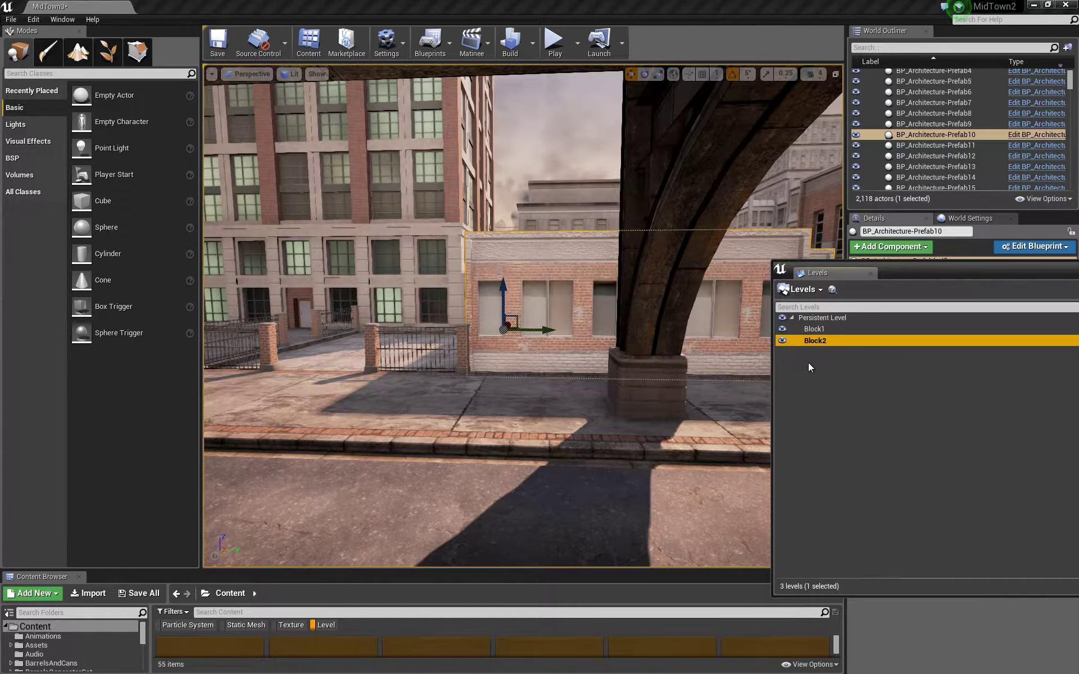
# Toggle the visibility of the Block2 level to check that the brick building belongs to it, leaving it shown
pyautogui.moveTo(507, 266); pyautogui.dragTo(553, 275, button='right')
pyautogui.press('a')
pyautogui.press('w')
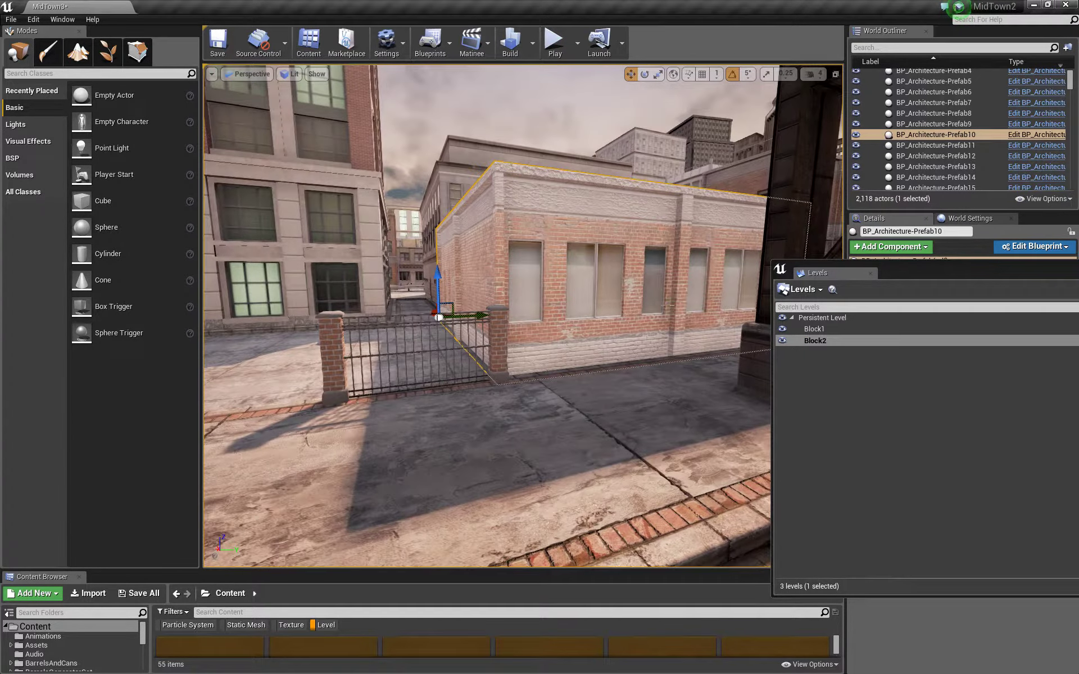
pyautogui.click(784, 341)
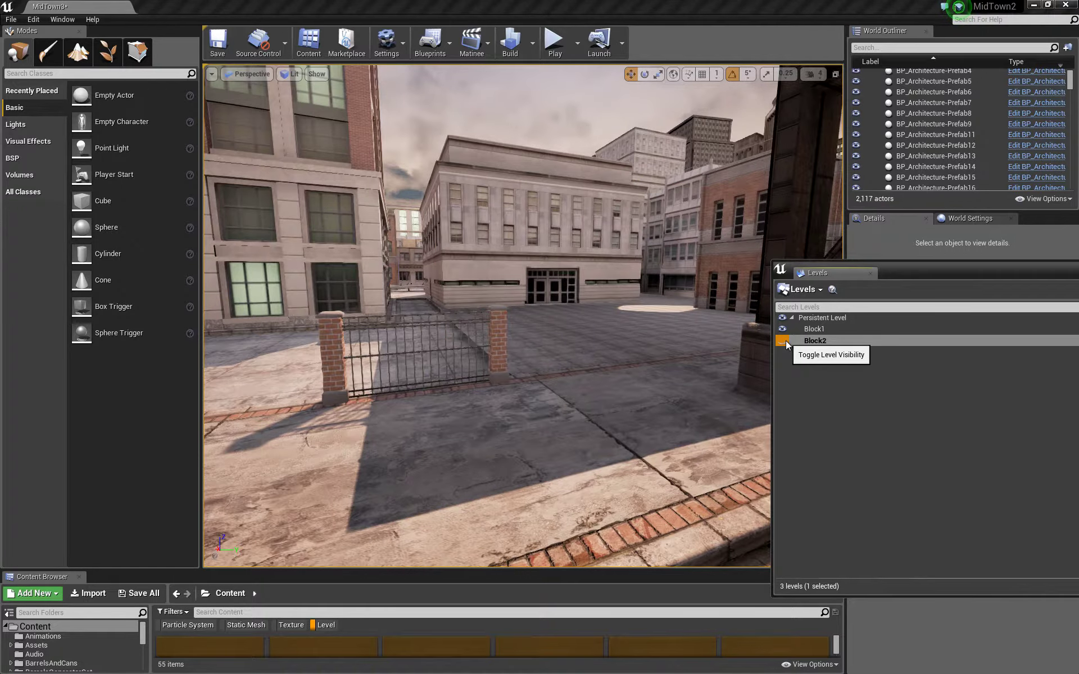
pyautogui.click(785, 340)
pyautogui.click(785, 341)
pyautogui.click(784, 341)
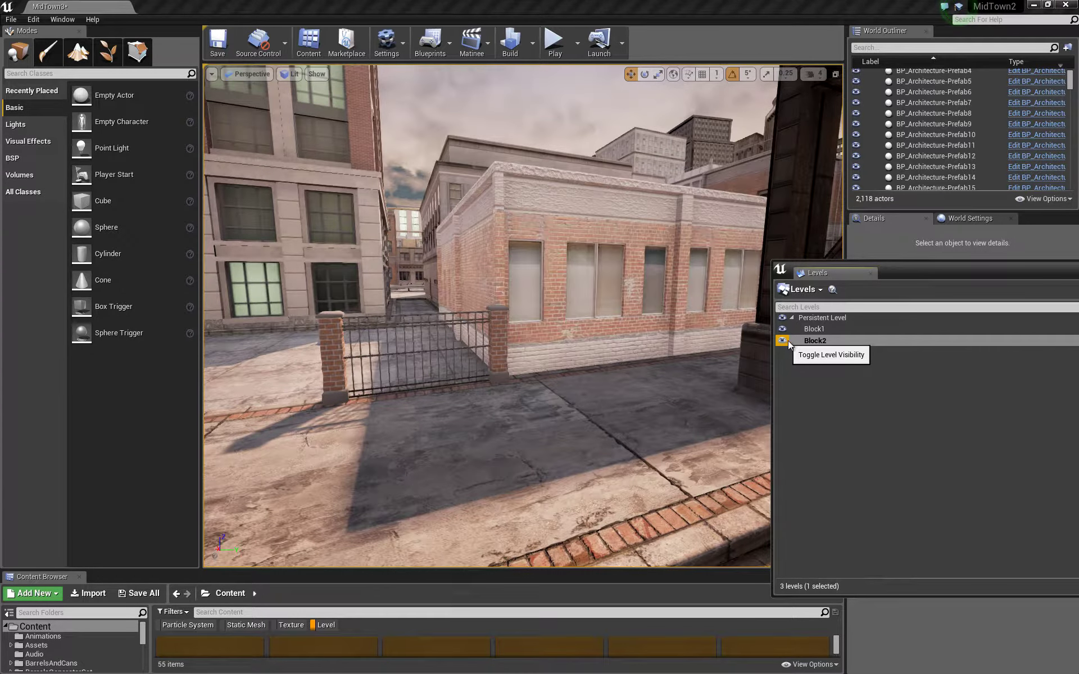
# Save the Block2 level and move the Levels window away from the scene
pyautogui.click(828, 342)
pyautogui.moveTo(938, 275); pyautogui.dragTo(339, 295)
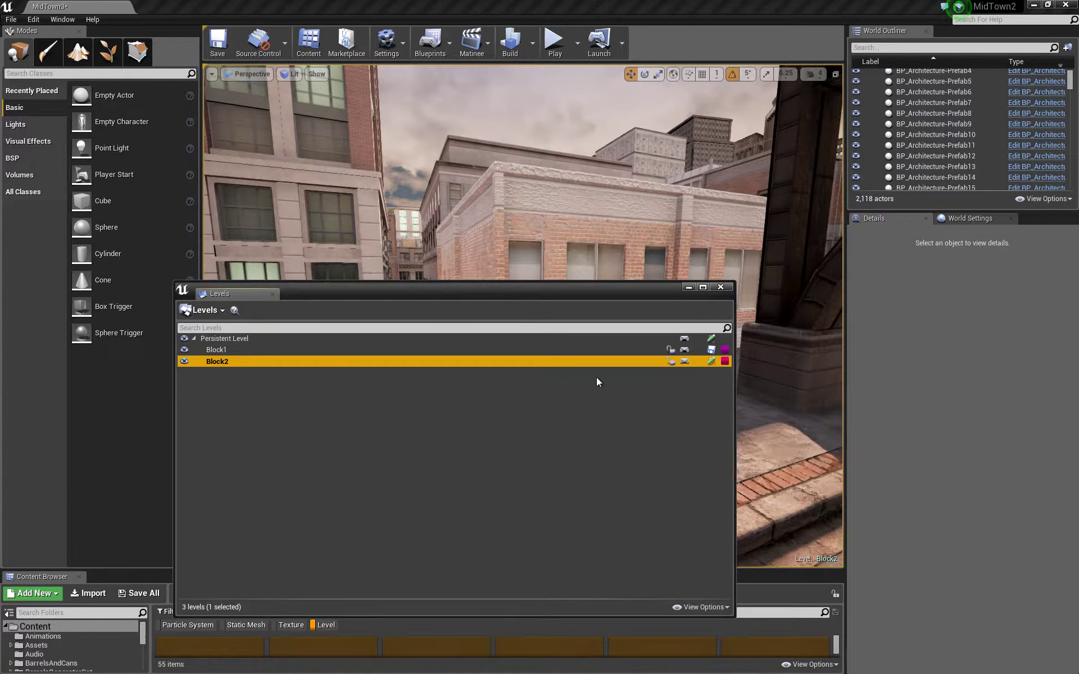
pyautogui.click(711, 361)
pyautogui.moveTo(387, 290); pyautogui.dragTo(949, 417)
# Select several buildings around the block in turn, ending with the tall office building beside the fenced yard
pyautogui.press('s')
pyautogui.moveTo(635, 387); pyautogui.dragTo(556, 418, button='right')
pyautogui.press('w')
pyautogui.press('a')
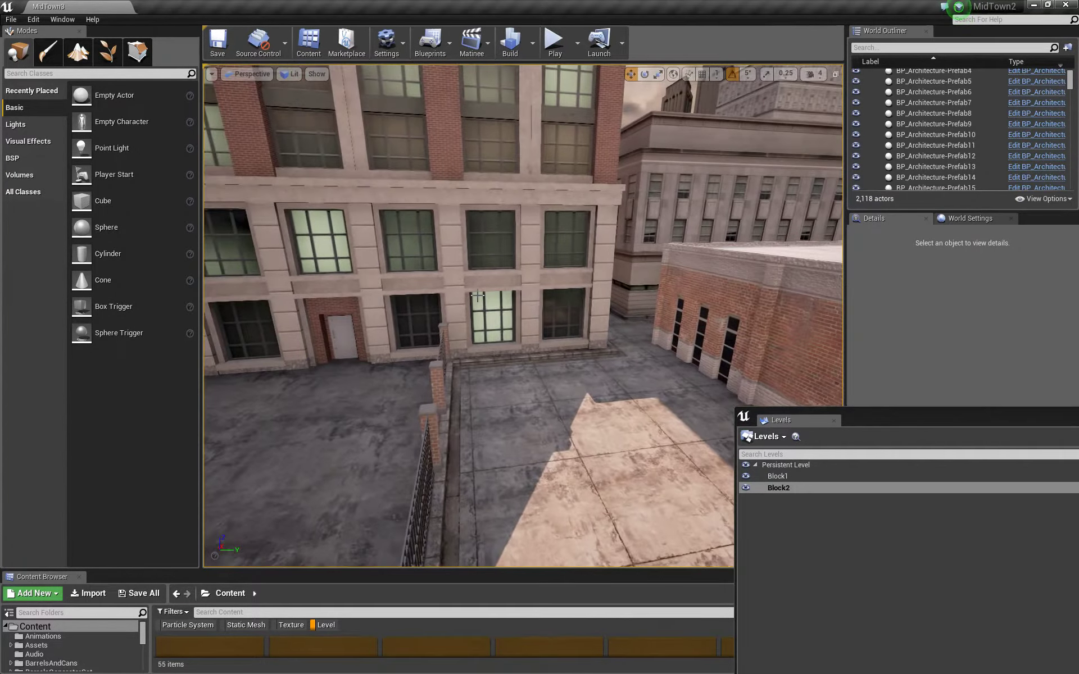
pyautogui.click(491, 339)
pyautogui.moveTo(561, 316); pyautogui.dragTo(606, 313, button='right')
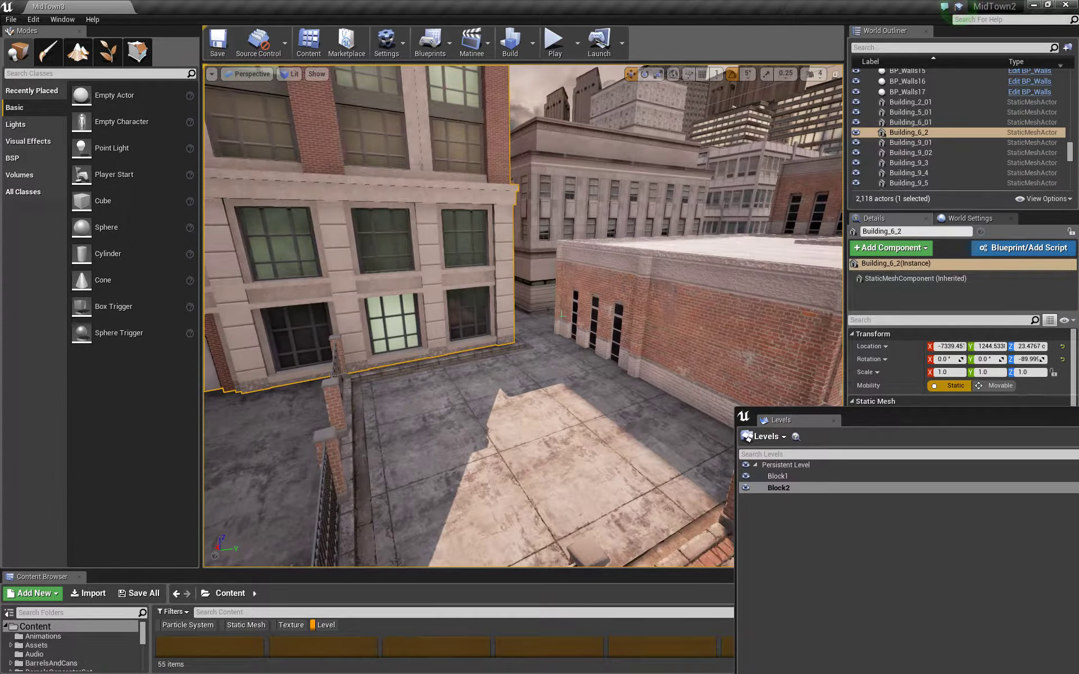
pyautogui.click(579, 225)
pyautogui.click(609, 245)
pyautogui.press('f')
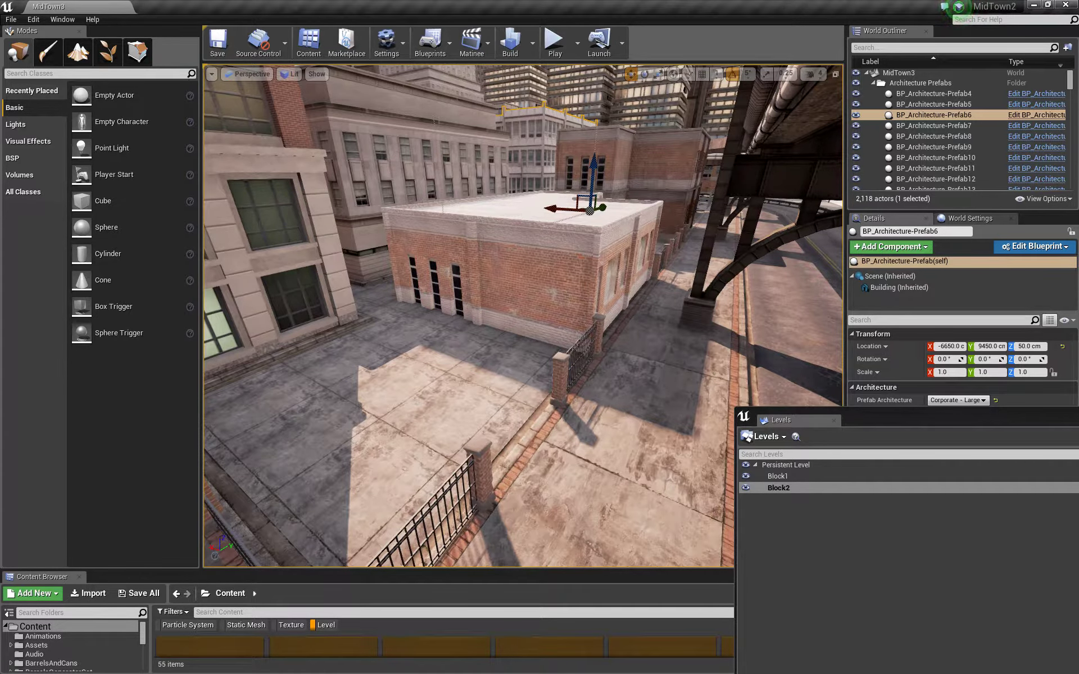
pyautogui.moveTo(517, 168); pyautogui.dragTo(378, 168, button='right')
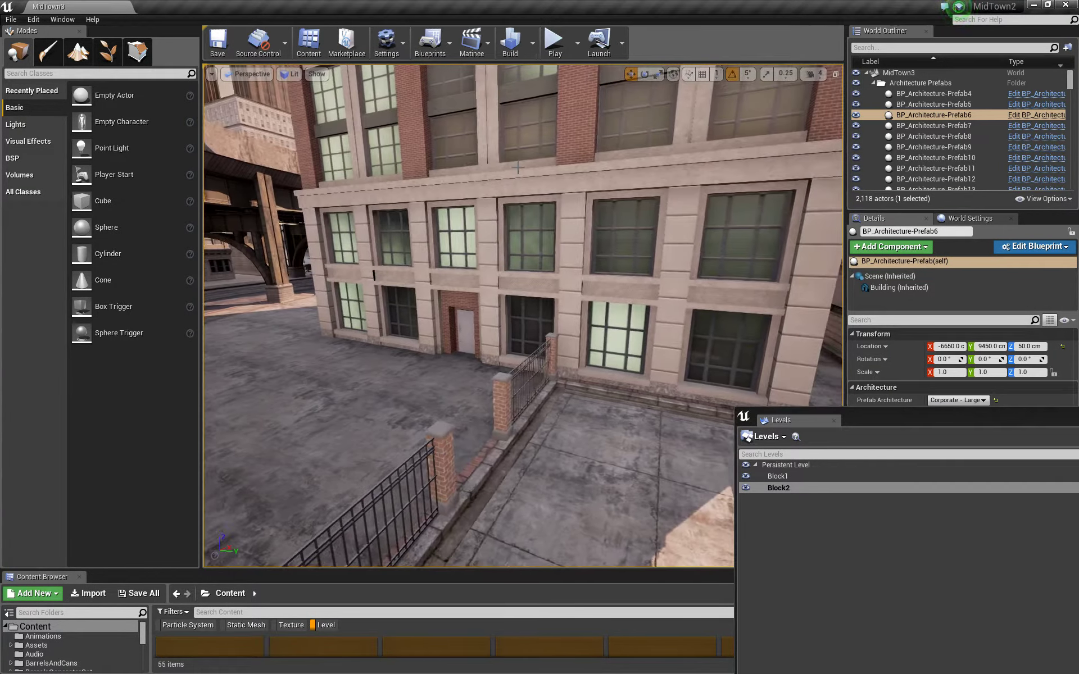
pyautogui.click(490, 240)
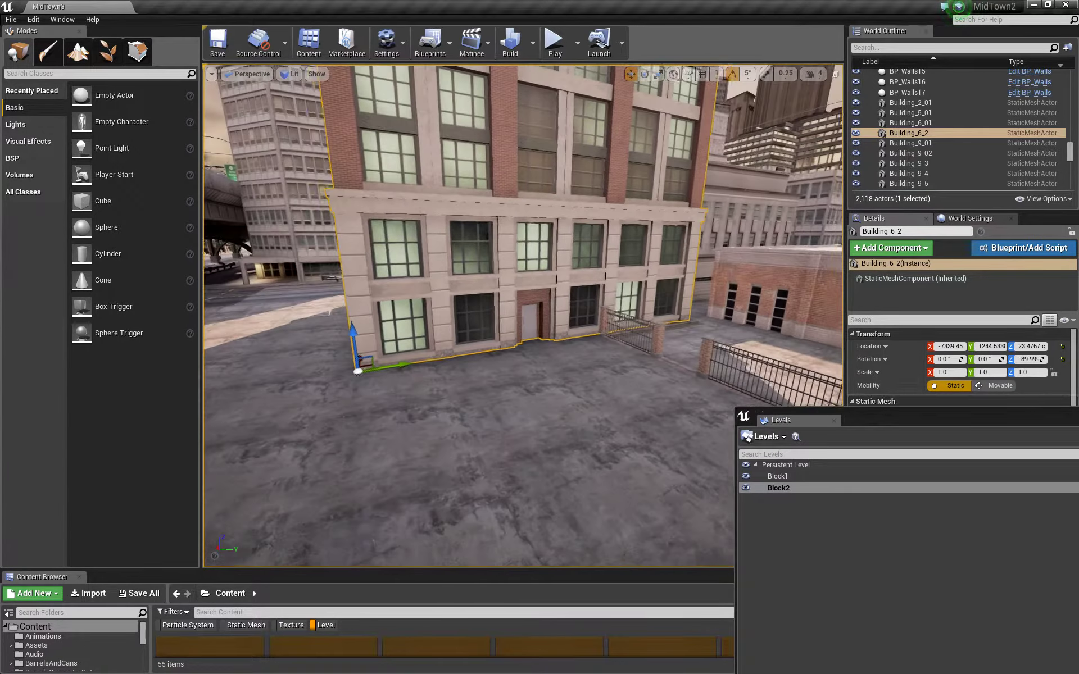
# Examine the selected office building's facades and the sidewalk around it to judge the extent of the block
pyautogui.moveTo(490, 240); pyautogui.dragTo(477, 241, button='right')
pyautogui.press('w')
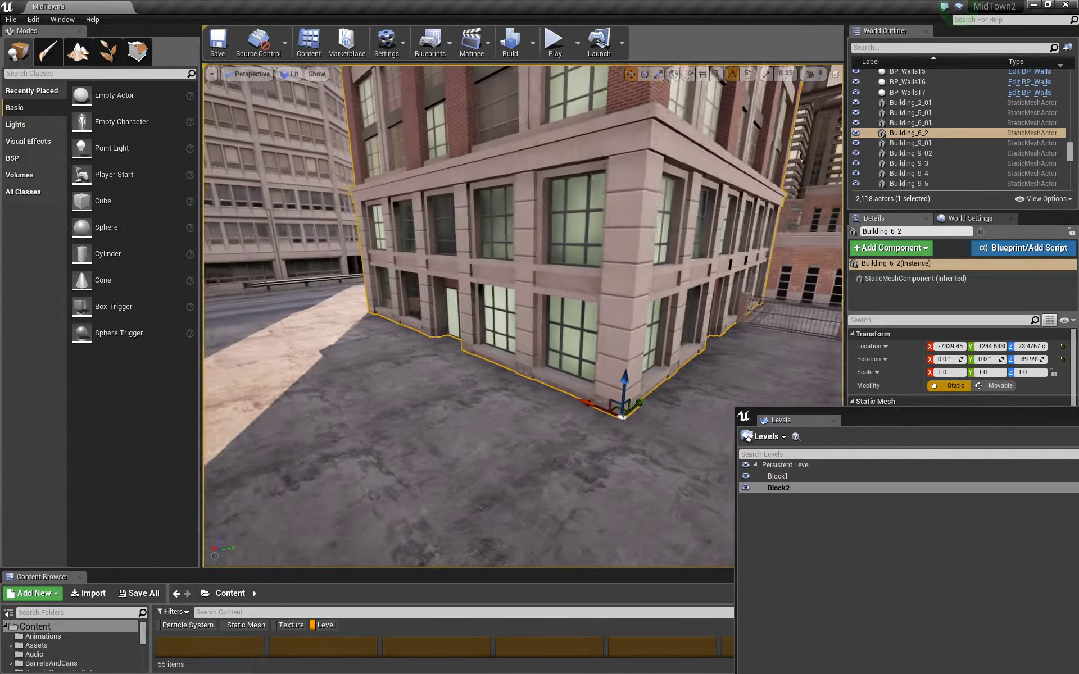
pyautogui.moveTo(490, 241); pyautogui.dragTo(439, 242, button='right')
pyautogui.press('w')
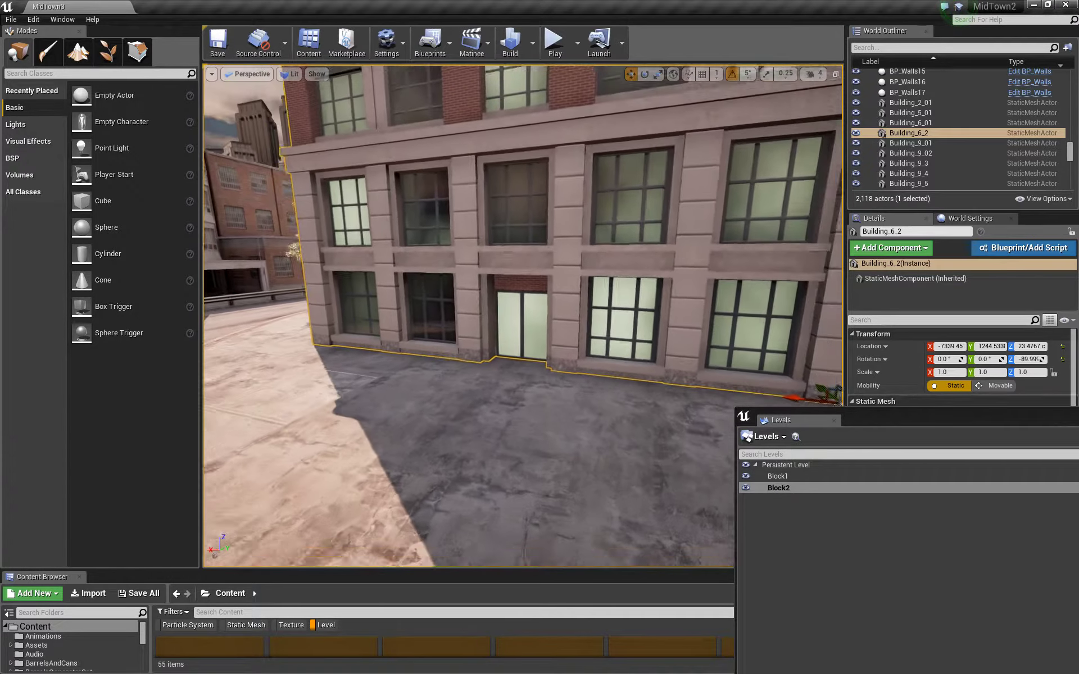
pyautogui.press('s')
pyautogui.moveTo(507, 252); pyautogui.dragTo(540, 266, button='right')
pyautogui.press('a')
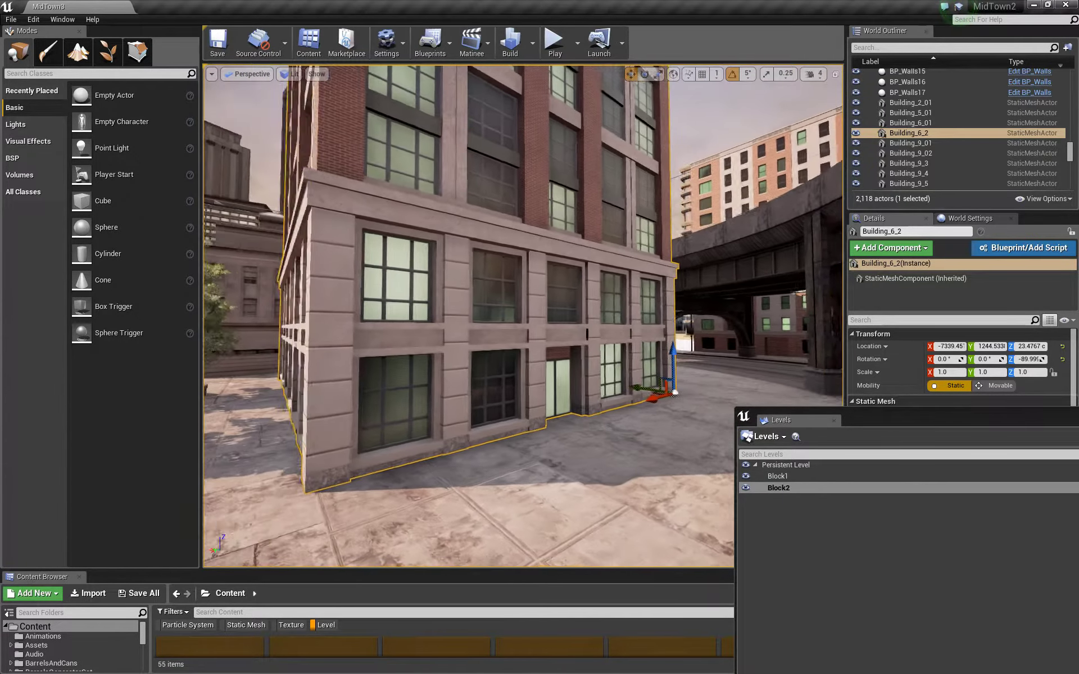
pyautogui.moveTo(427, 150); pyautogui.dragTo(423, 150, button='right')
pyautogui.press('a')
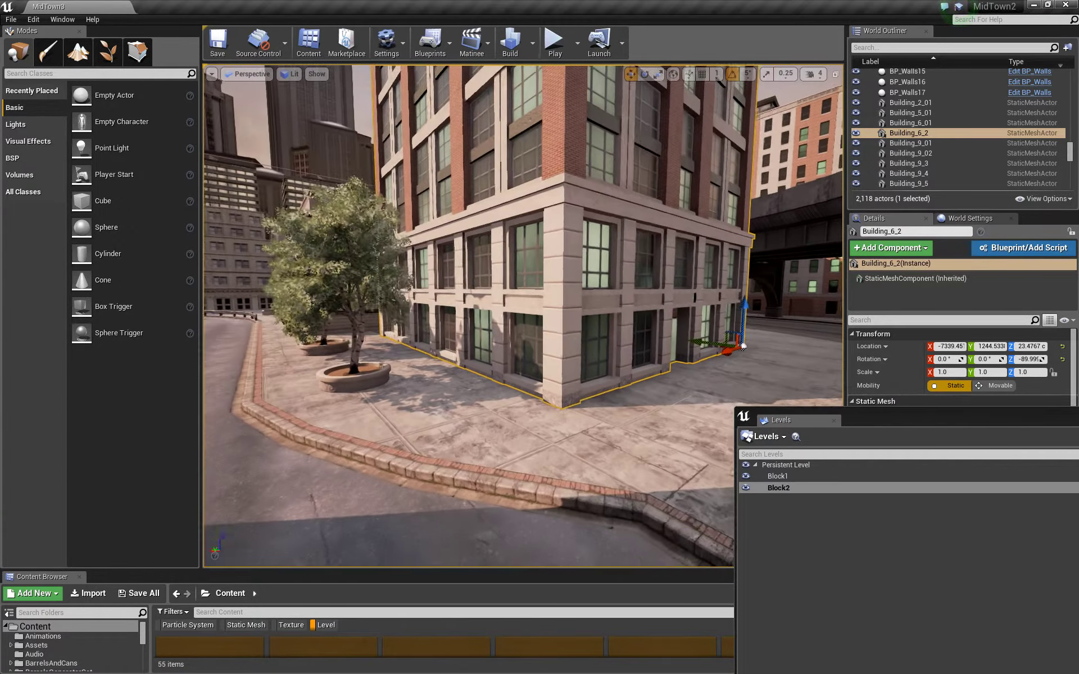
pyautogui.moveTo(523, 315); pyautogui.dragTo(584, 315, button='right')
pyautogui.press('d')
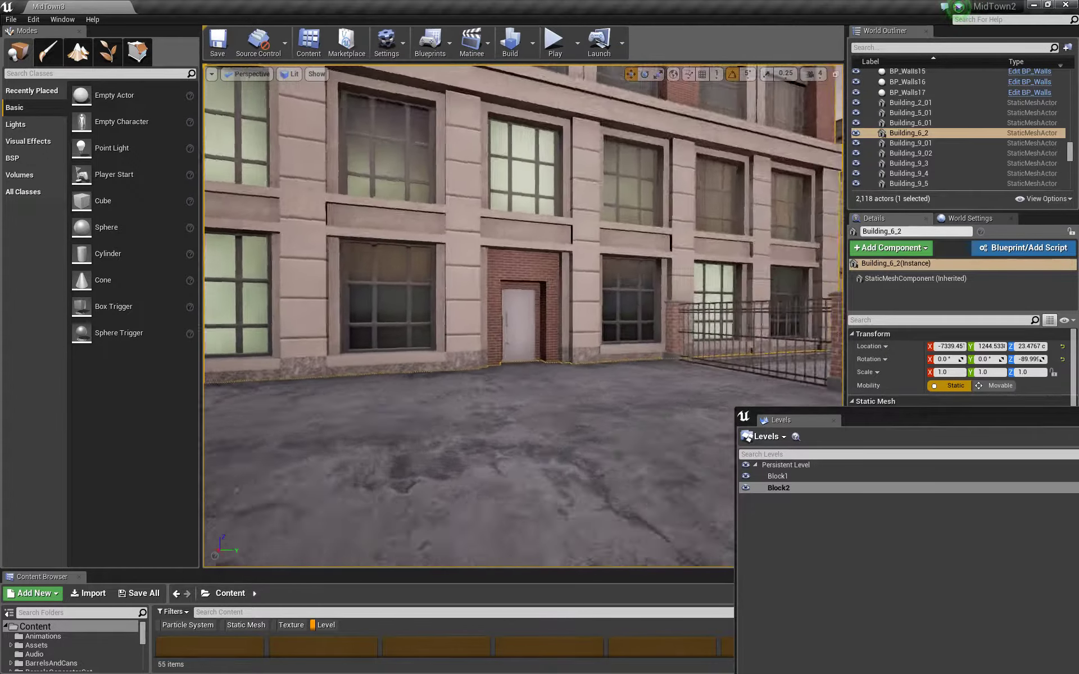
# Select the two-storey brick building behind the iron fence, adding its second architecture prefab to the selection
pyautogui.press('s')
pyautogui.moveTo(493, 277); pyautogui.dragTo(517, 284, button='right')
pyautogui.press('d')
pyautogui.press('s')
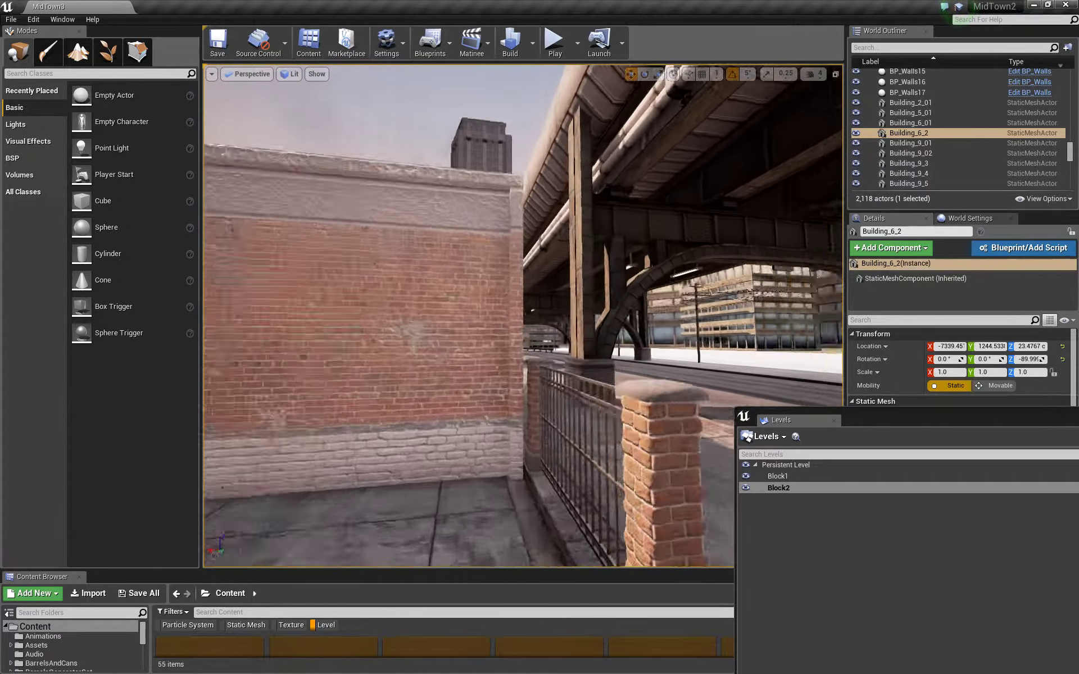
pyautogui.press('d')
pyautogui.press('w')
pyautogui.moveTo(517, 284); pyautogui.dragTo(430, 279, button='right')
pyautogui.press('w')
pyautogui.press('w')
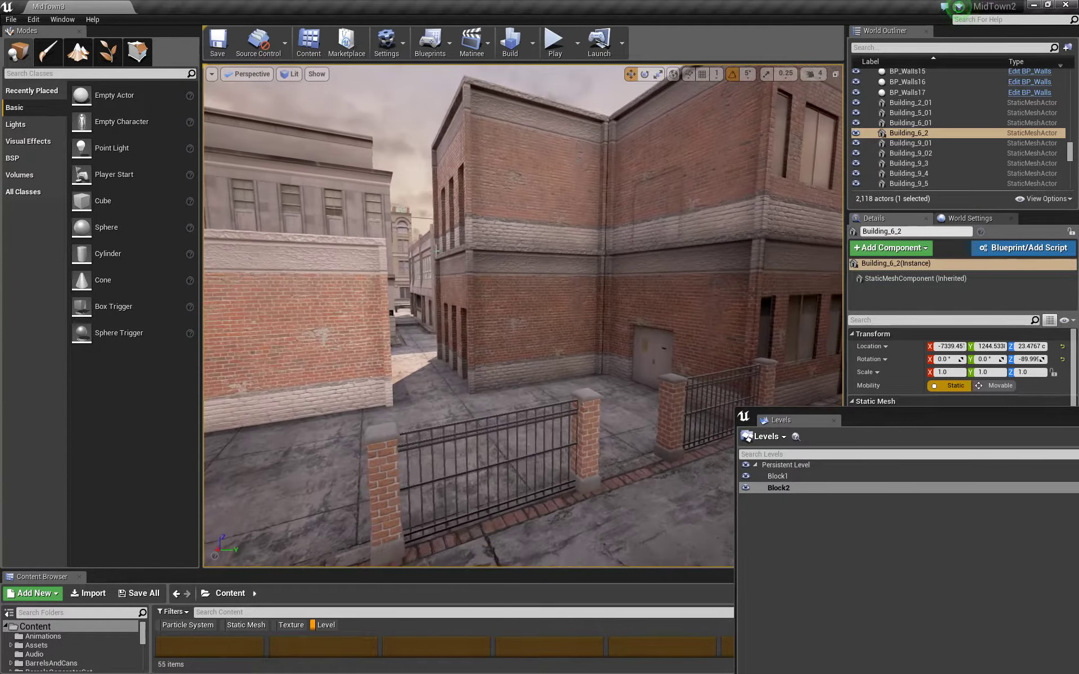
pyautogui.click(550, 293)
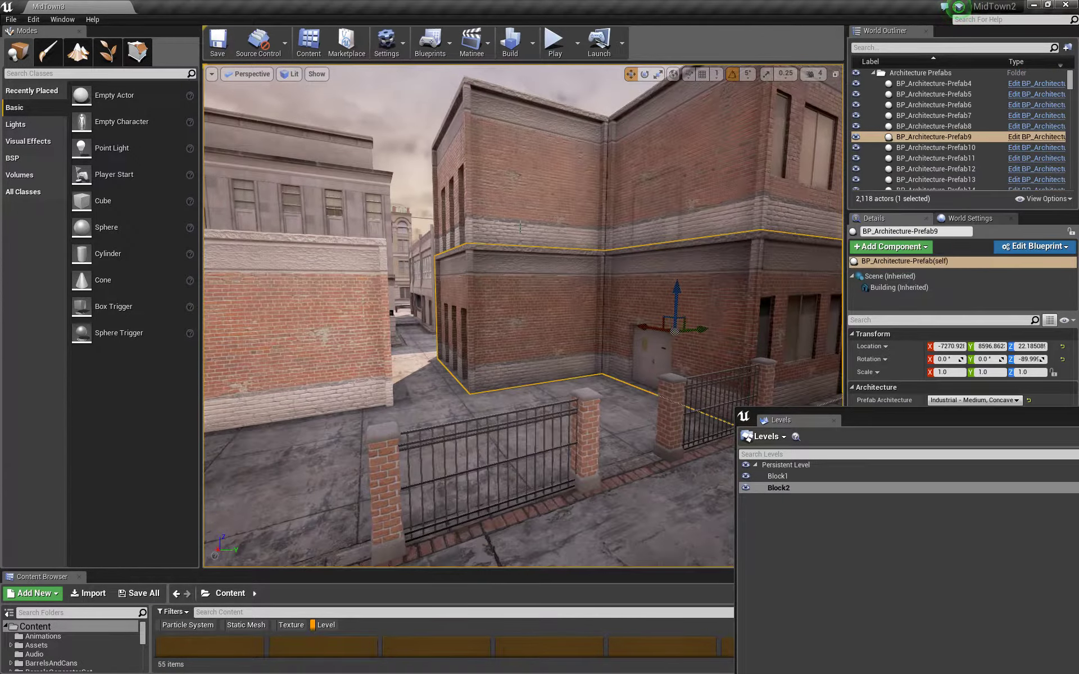
pyautogui.keyDown('ctrl'); pyautogui.click(559, 340); pyautogui.keyUp('ctrl')
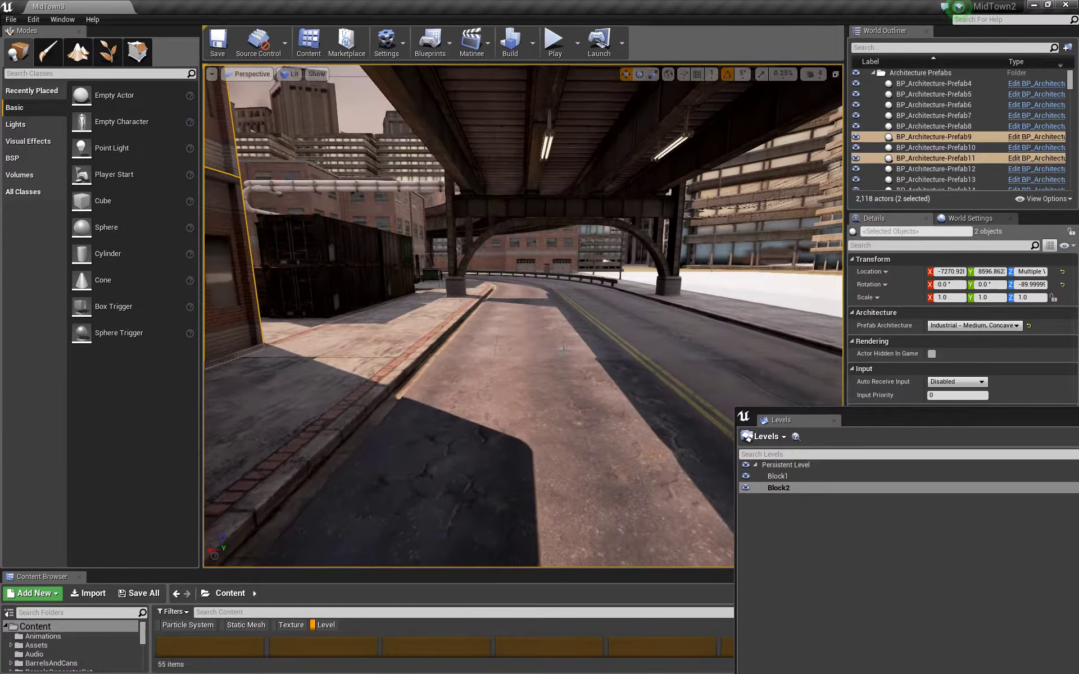
# Select the SkyLight and the Sun directional light together at the street intersection
pyautogui.moveTo(563, 349); pyautogui.dragTo(418, 344, button='right')
pyautogui.press('w')
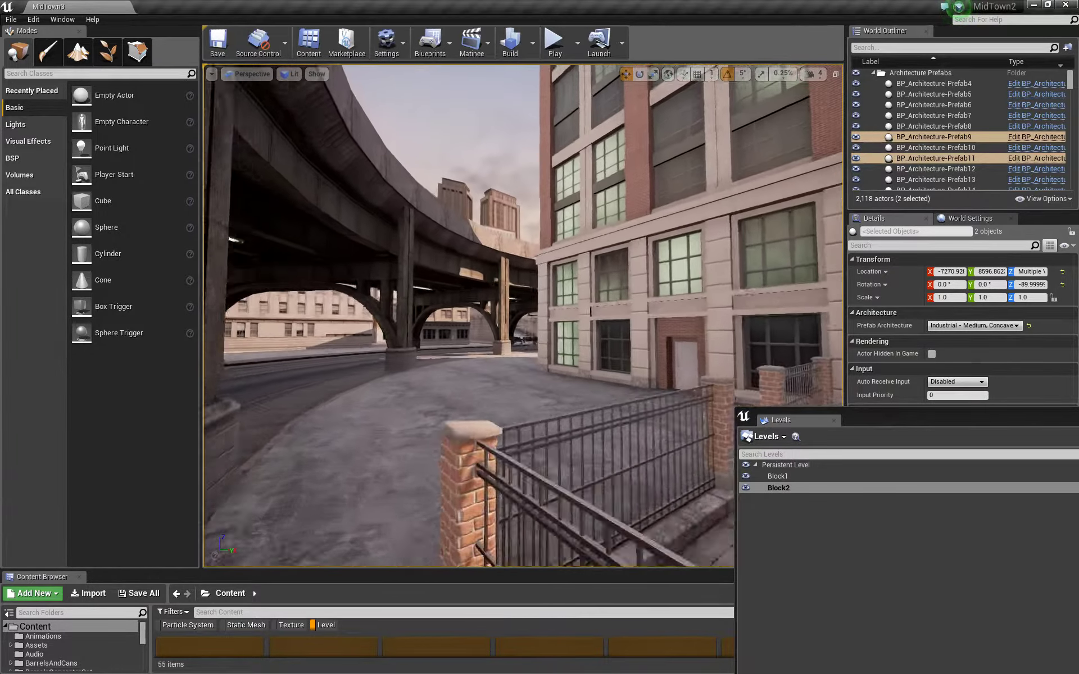
pyautogui.moveTo(596, 349); pyautogui.dragTo(501, 349, button='right')
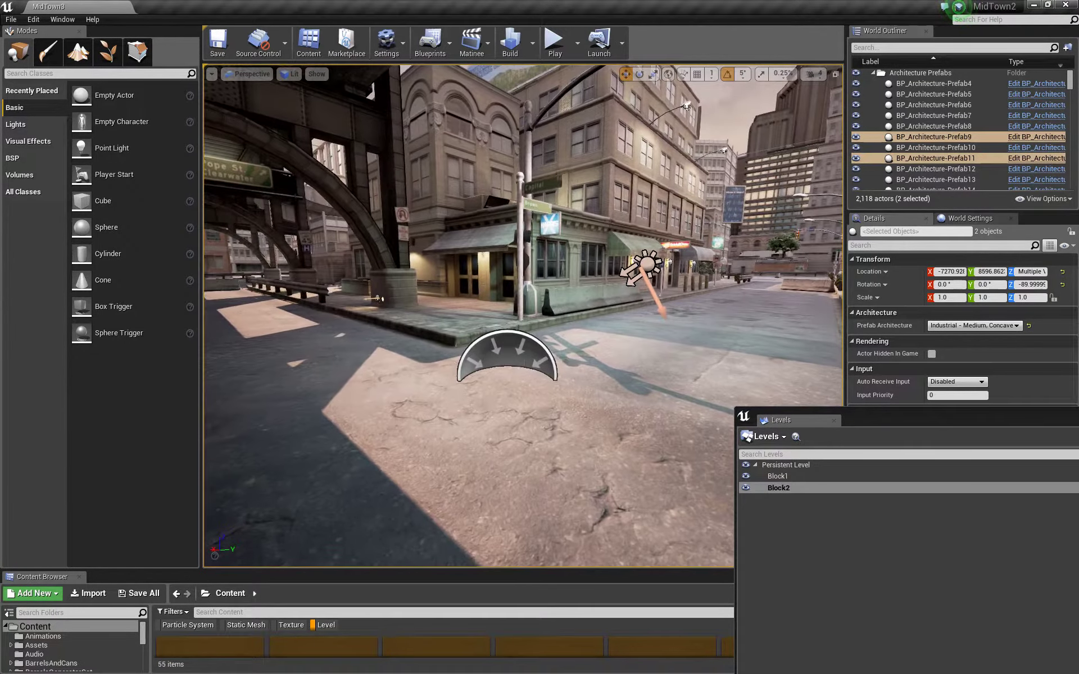
pyautogui.click(508, 354)
pyautogui.keyDown('ctrl'); pyautogui.click(647, 264); pyautogui.keyUp('ctrl')
pyautogui.moveTo(649, 266); pyautogui.dragTo(677, 247, button='right')
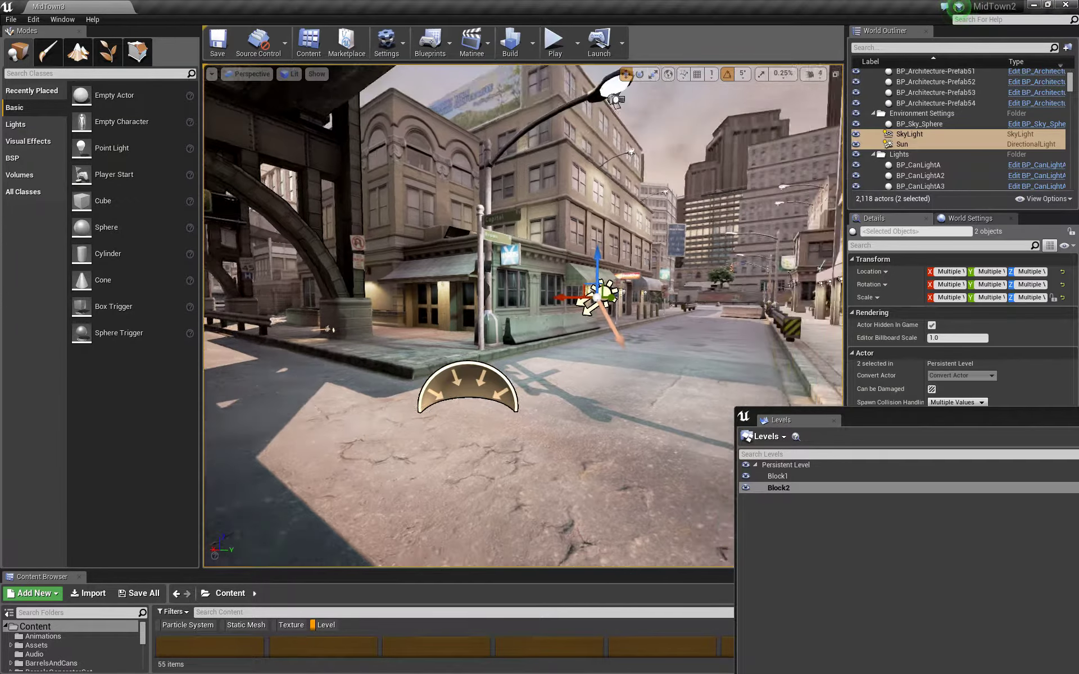
# Add the sky sphere to the selection and create a new sublevel in the Maps folder, replacing the existing LightMap
pyautogui.scroll(-2, 642, 156)
pyautogui.keyDown('ctrl'); pyautogui.click(643, 156); pyautogui.keyUp('ctrl')
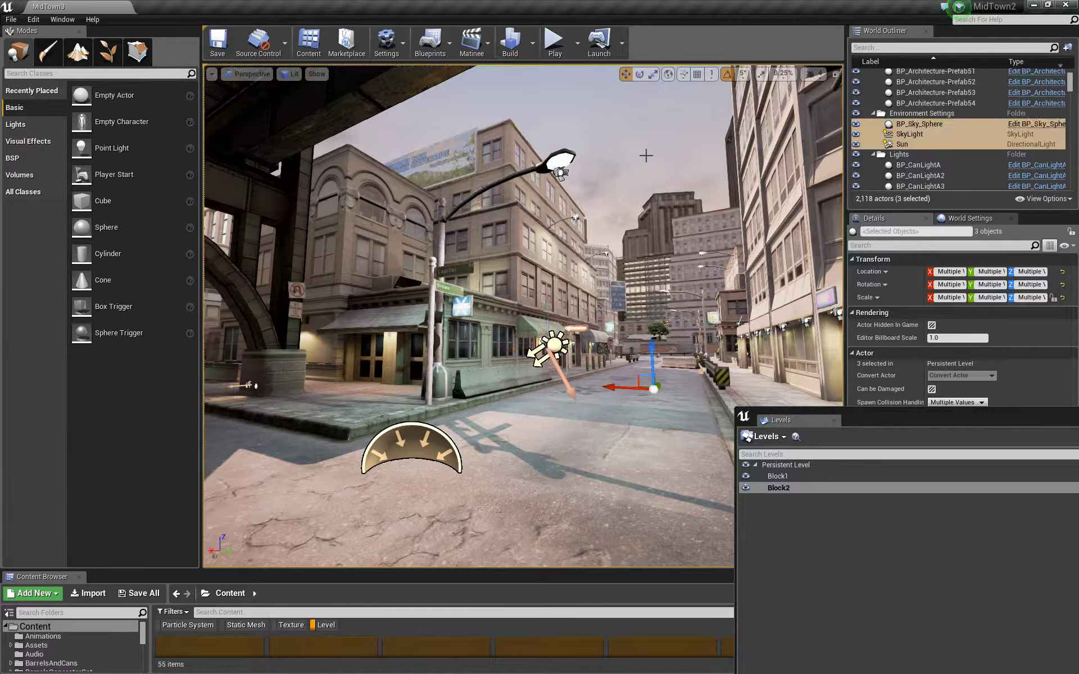
pyautogui.click(785, 438)
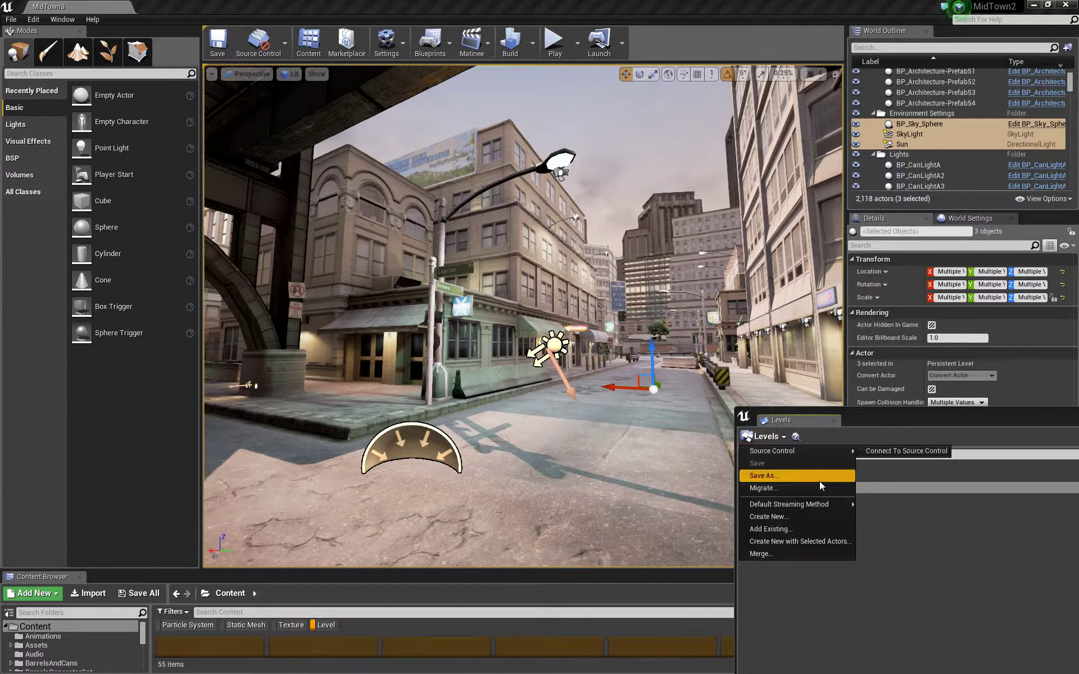
pyautogui.click(795, 517)
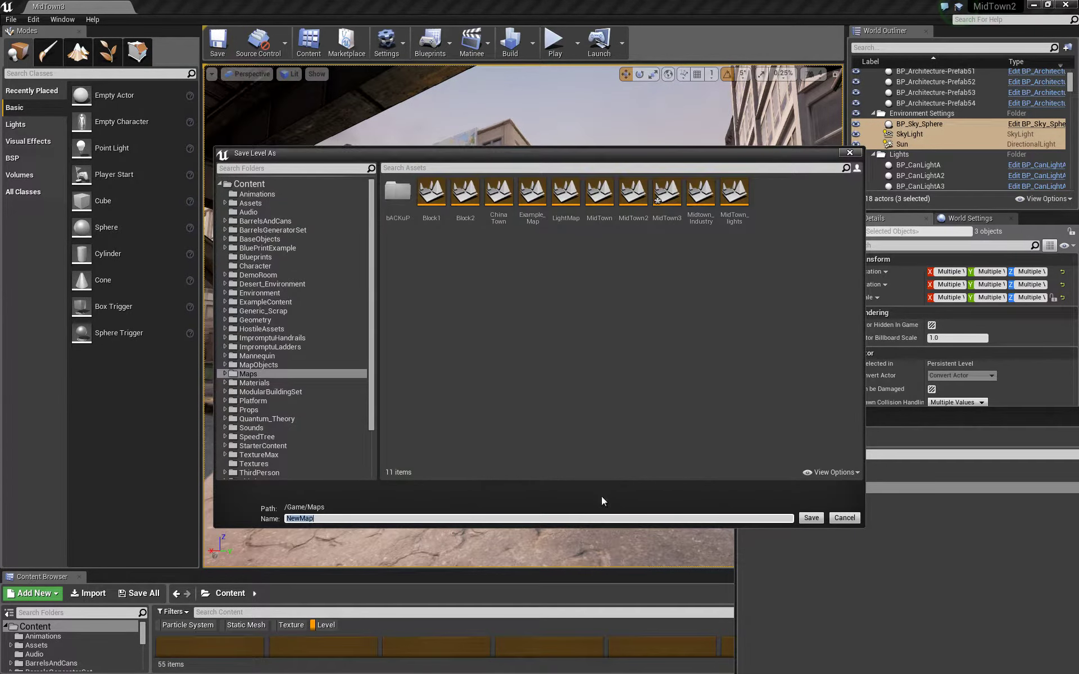
pyautogui.write('lIGHT')
pyautogui.press('BackSpace')
pyautogui.press('BackSpace')
pyautogui.press('BackSpace')
pyautogui.press('BackSpace')
pyautogui.press('BackSpace')
pyautogui.click(565, 195)
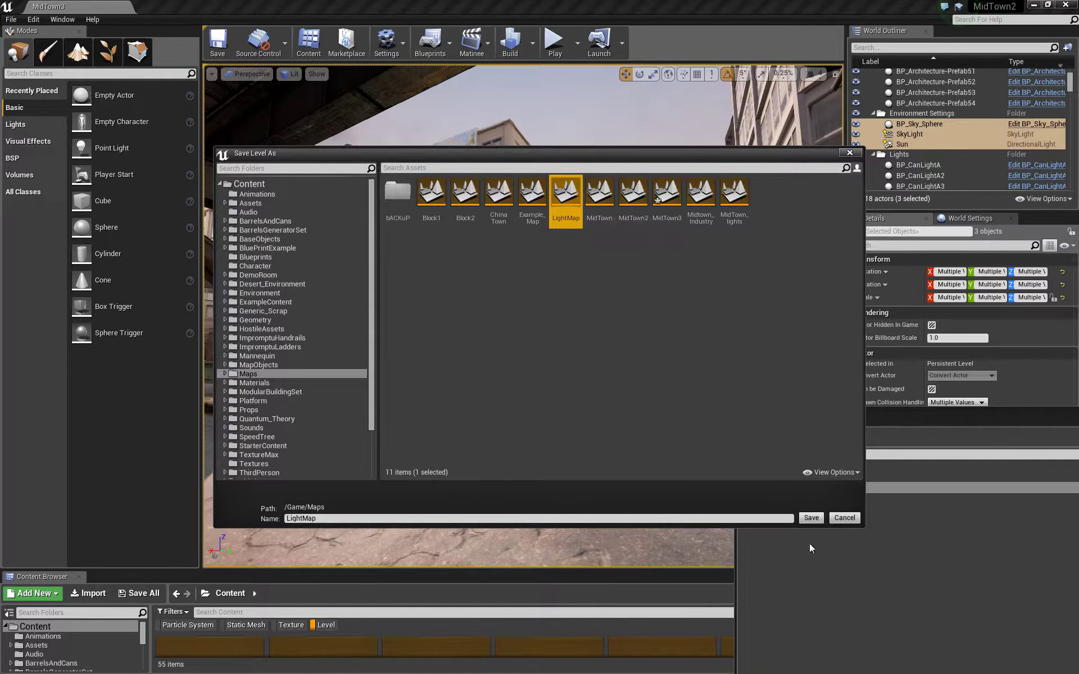
pyautogui.click(811, 517)
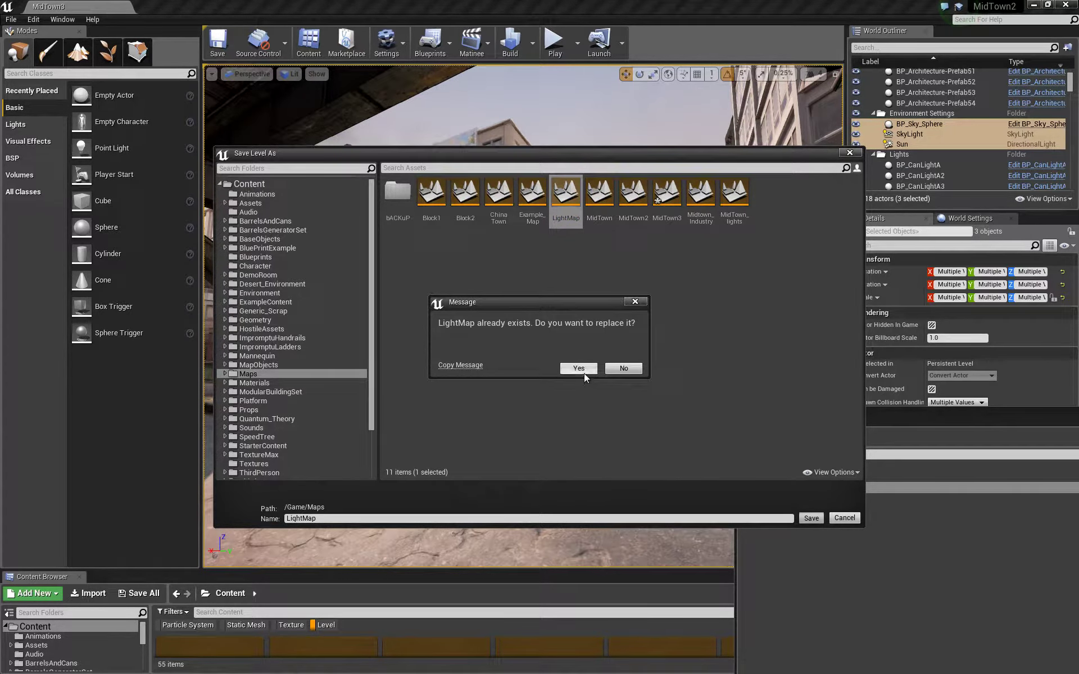
pyautogui.click(579, 368)
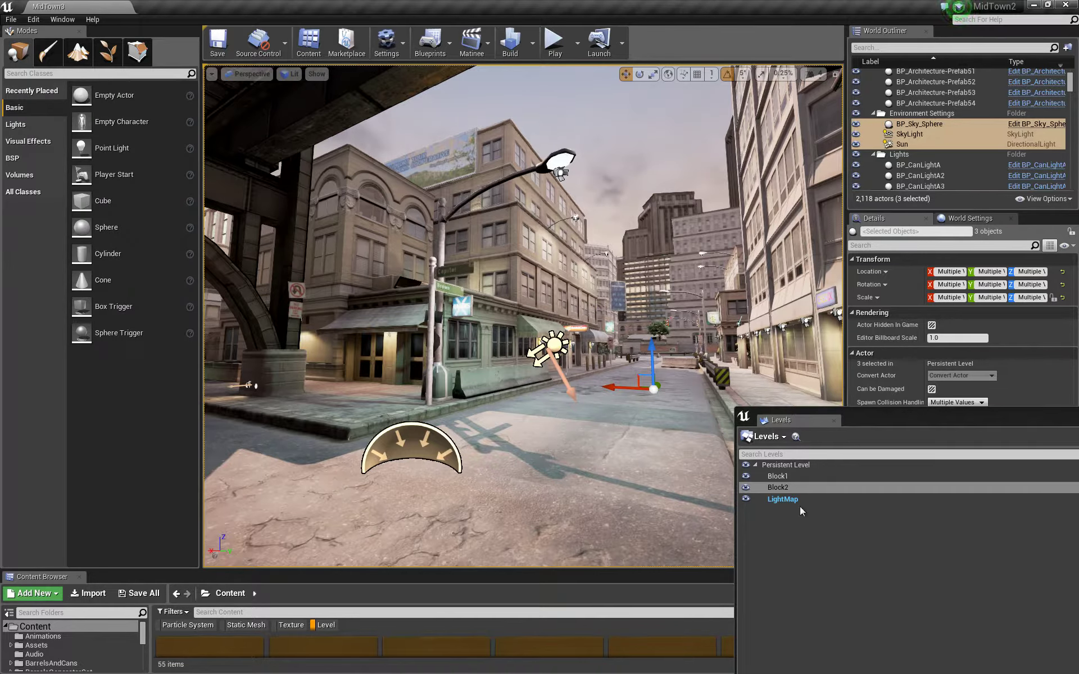
# Select the SkyLight, Sun and BP_Sky_Sphere together and move them into the LightMap sublevel
pyautogui.click(799, 502)
pyautogui.click(421, 441)
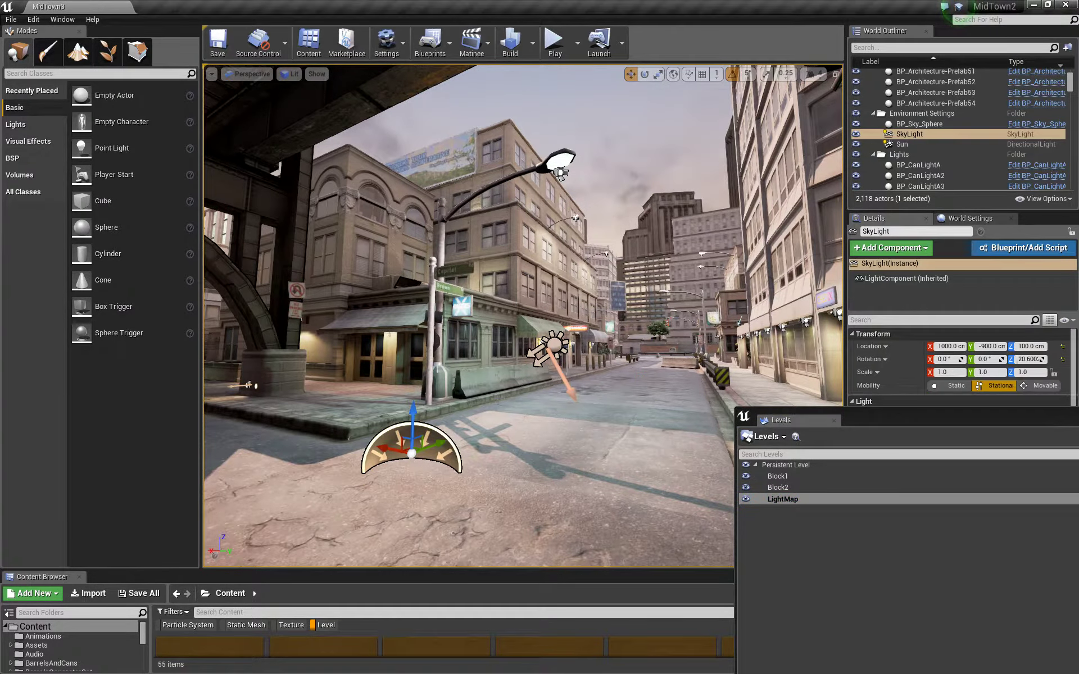
pyautogui.keyDown('ctrl'); pyautogui.click(550, 346); pyautogui.keyUp('ctrl')
pyautogui.keyDown('ctrl'); pyautogui.click(655, 159); pyautogui.keyUp('ctrl')
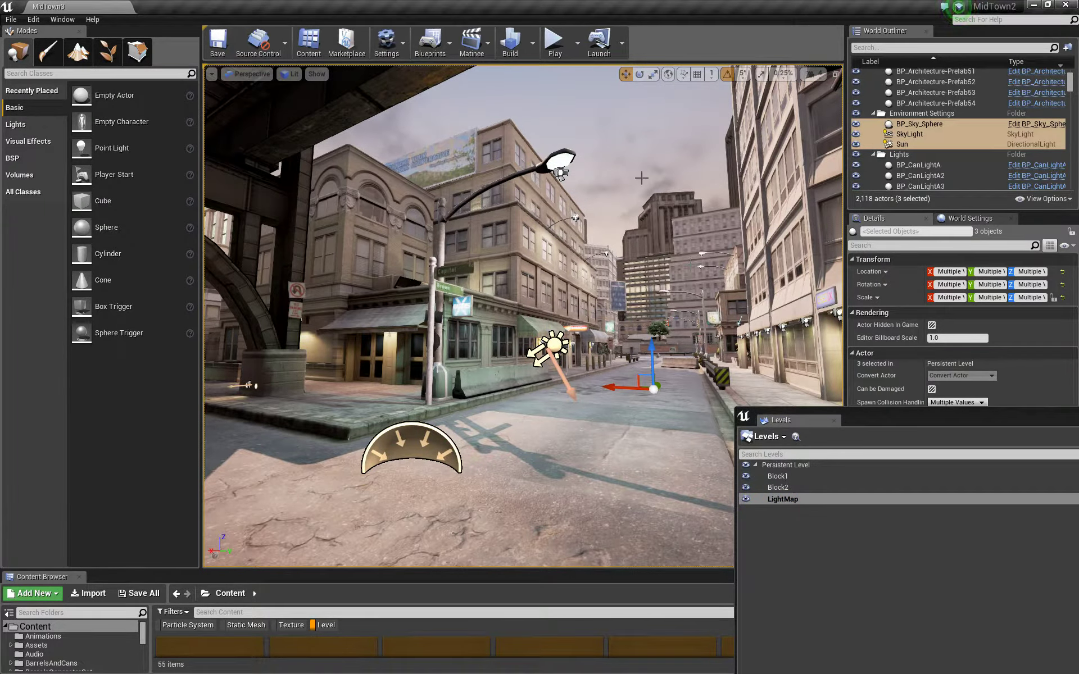
pyautogui.click(640, 119)
pyautogui.keyDown('ctrl'); pyautogui.click(552, 346); pyautogui.keyUp('ctrl')
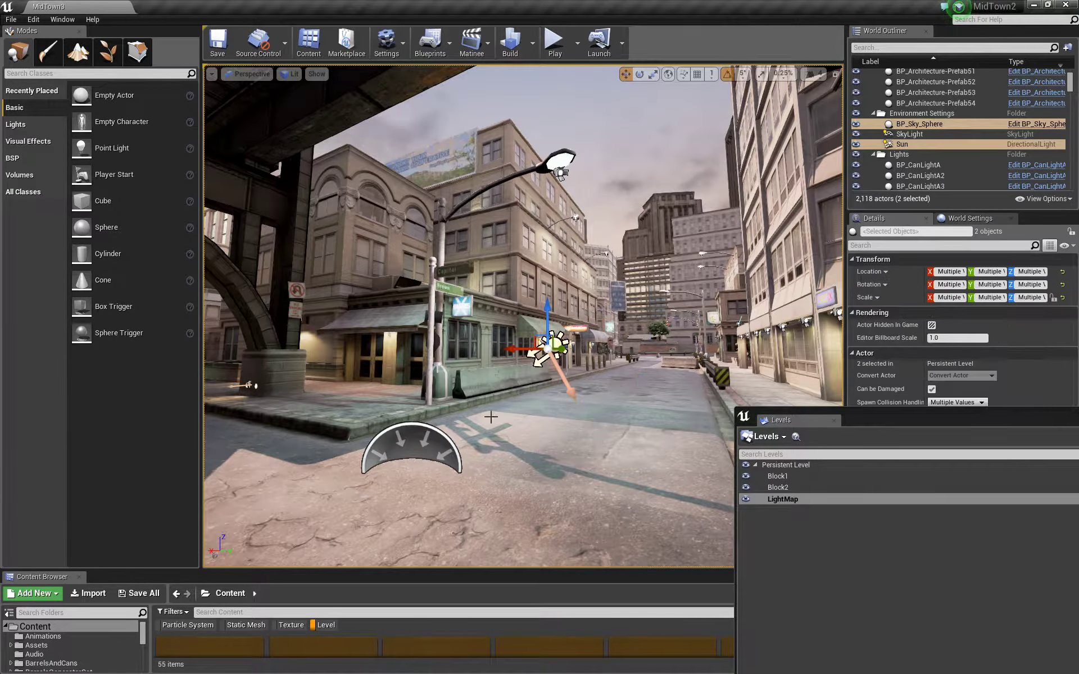
pyautogui.keyDown('ctrl'); pyautogui.click(452, 441); pyautogui.keyUp('ctrl')
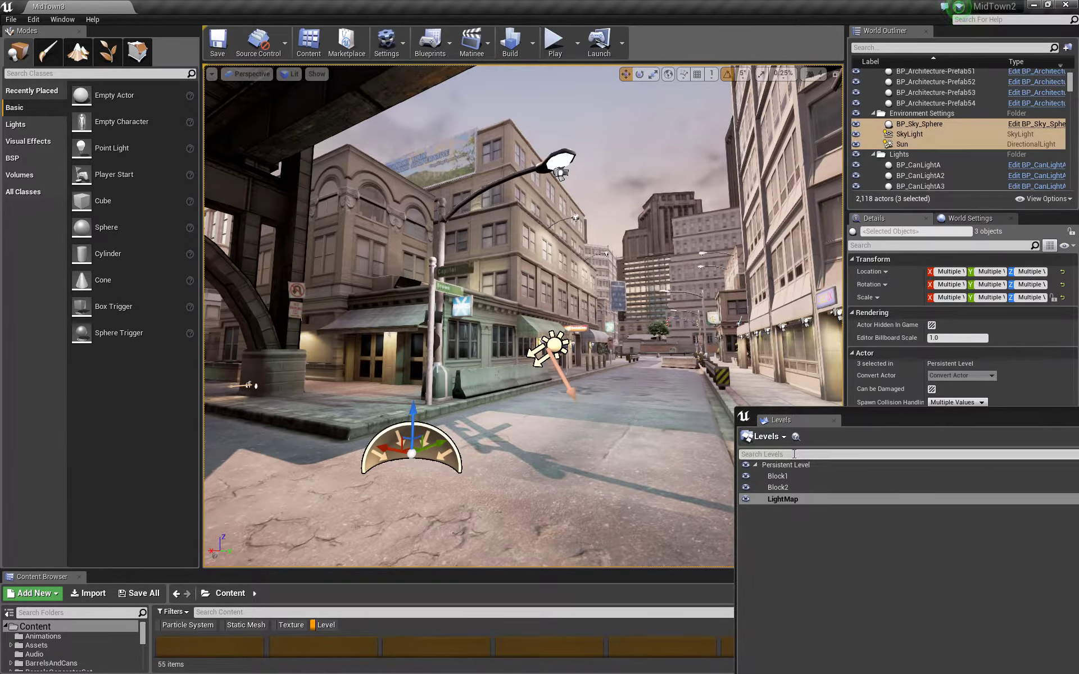
pyautogui.click(781, 501)
pyautogui.rightClick(781, 500)
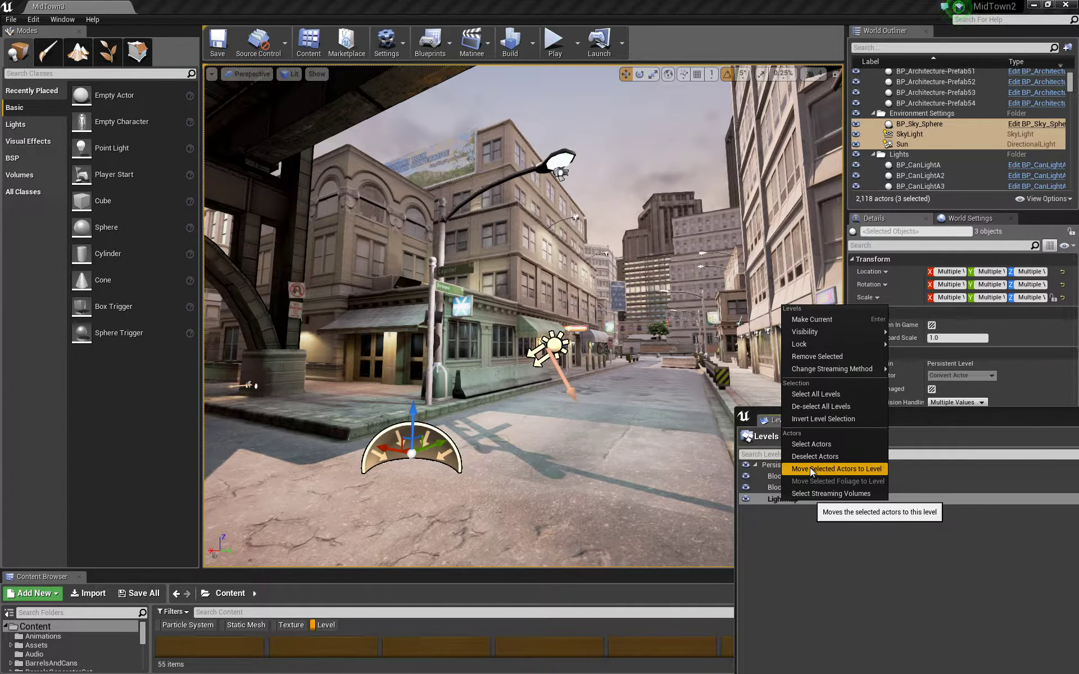
pyautogui.click(810, 468)
# Reselect the SkyLight and Sun to check which level they belong to and whether they can be moved to LightMap
pyautogui.moveTo(669, 483); pyautogui.dragTo(499, 424, button='right')
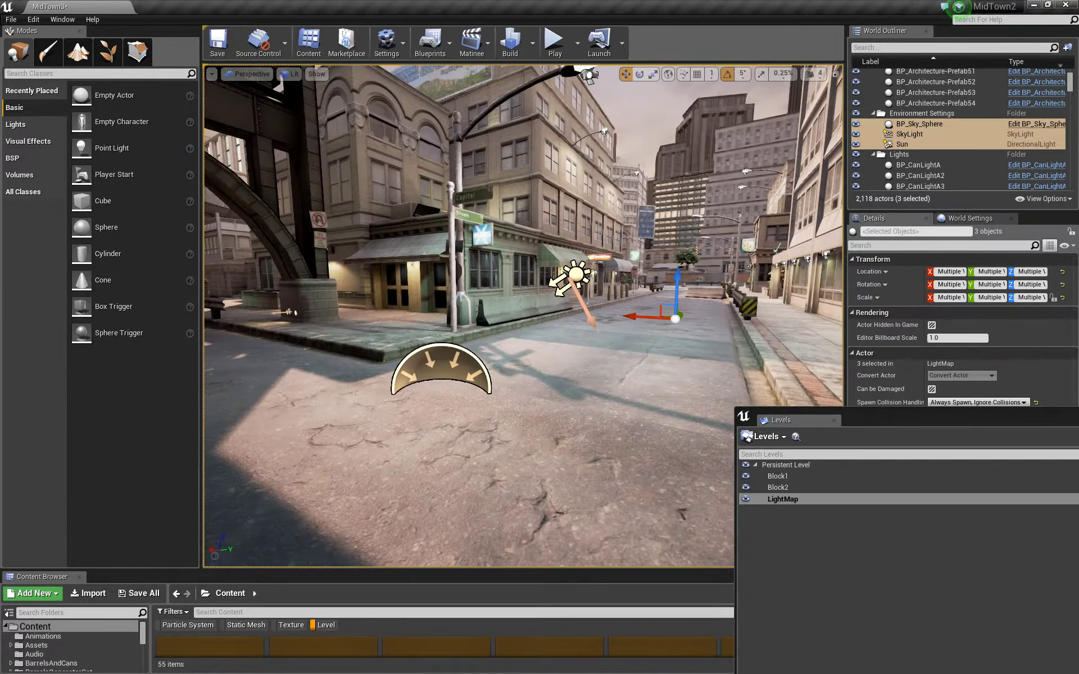
pyautogui.click(458, 363)
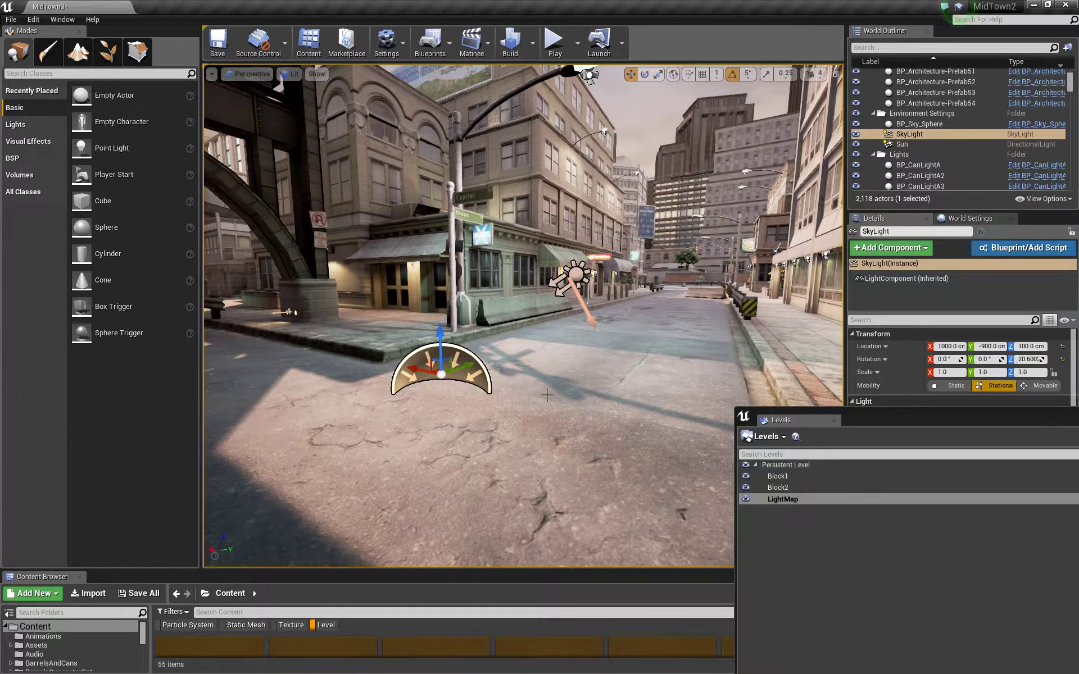
pyautogui.keyDown('ctrl'); pyautogui.click(576, 274); pyautogui.keyUp('ctrl')
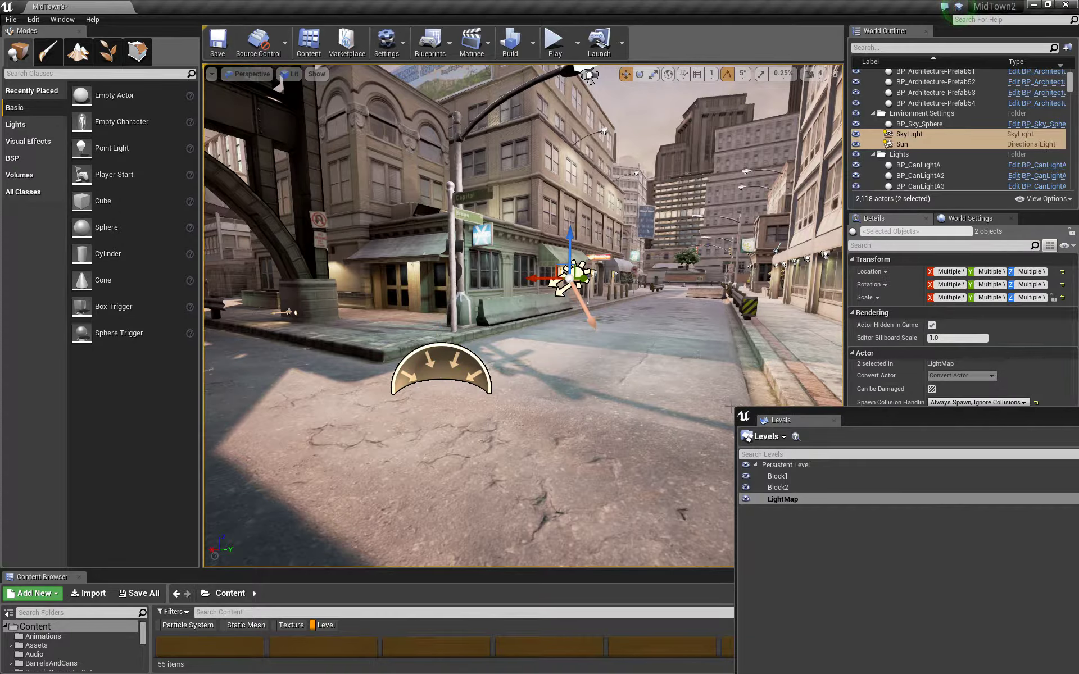
pyautogui.rightClick(791, 499)
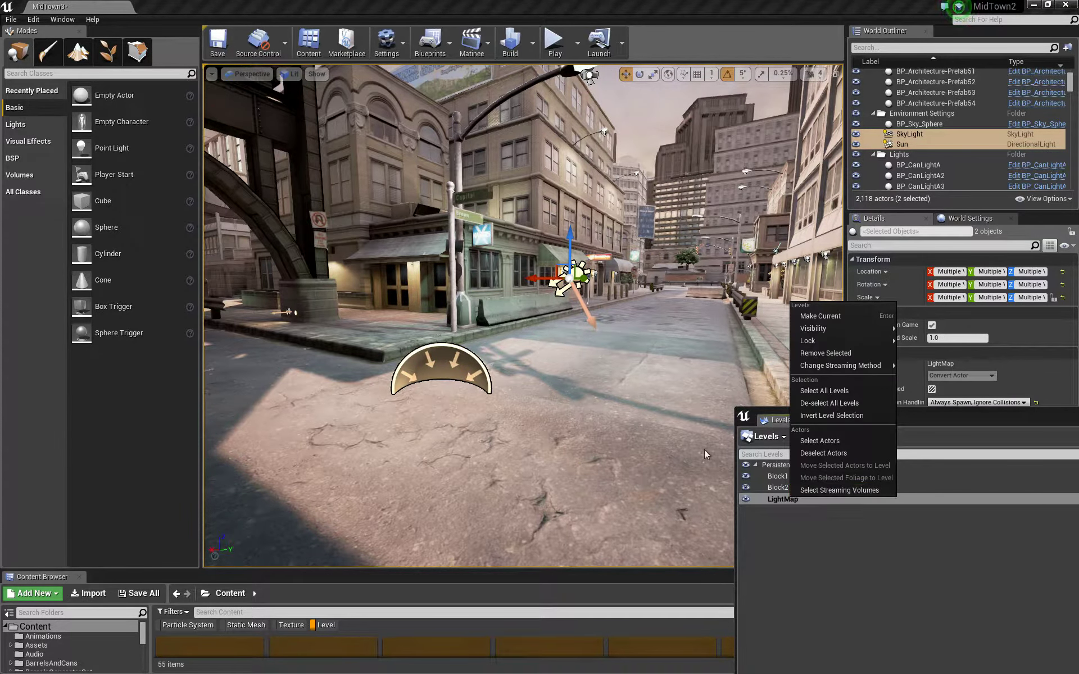
pyautogui.click(811, 492)
pyautogui.rightClick(550, 388)
pyautogui.click(786, 539)
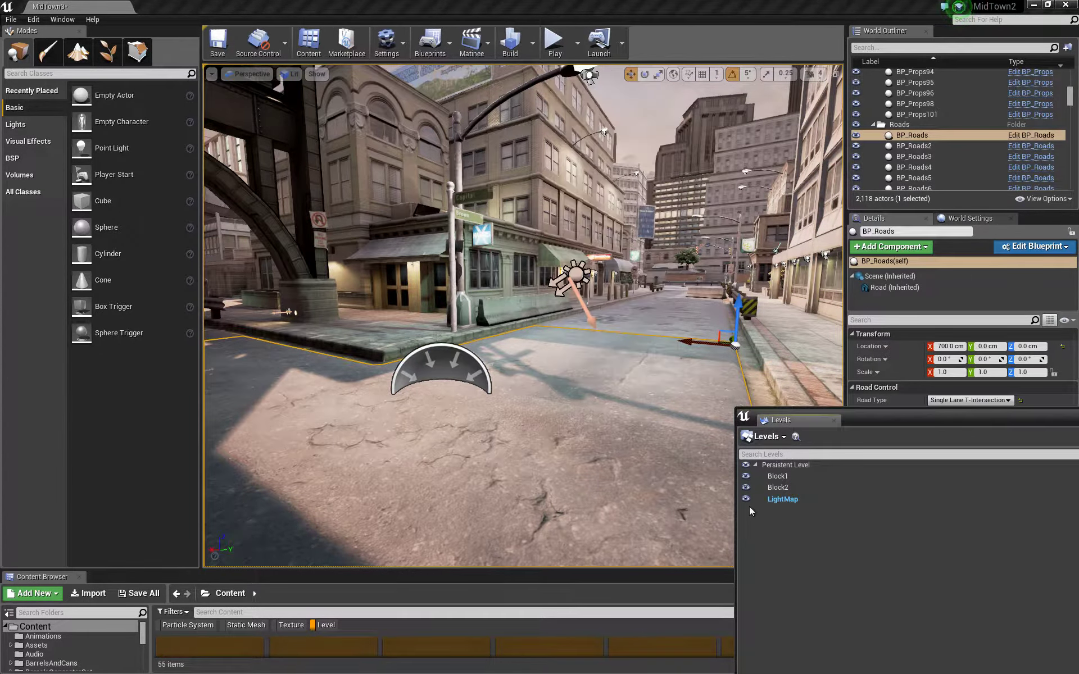
# Toggle the LightMap sublevel's visibility and examine the lighting on the street beneath the overpass
pyautogui.click(746, 499)
pyautogui.click(745, 499)
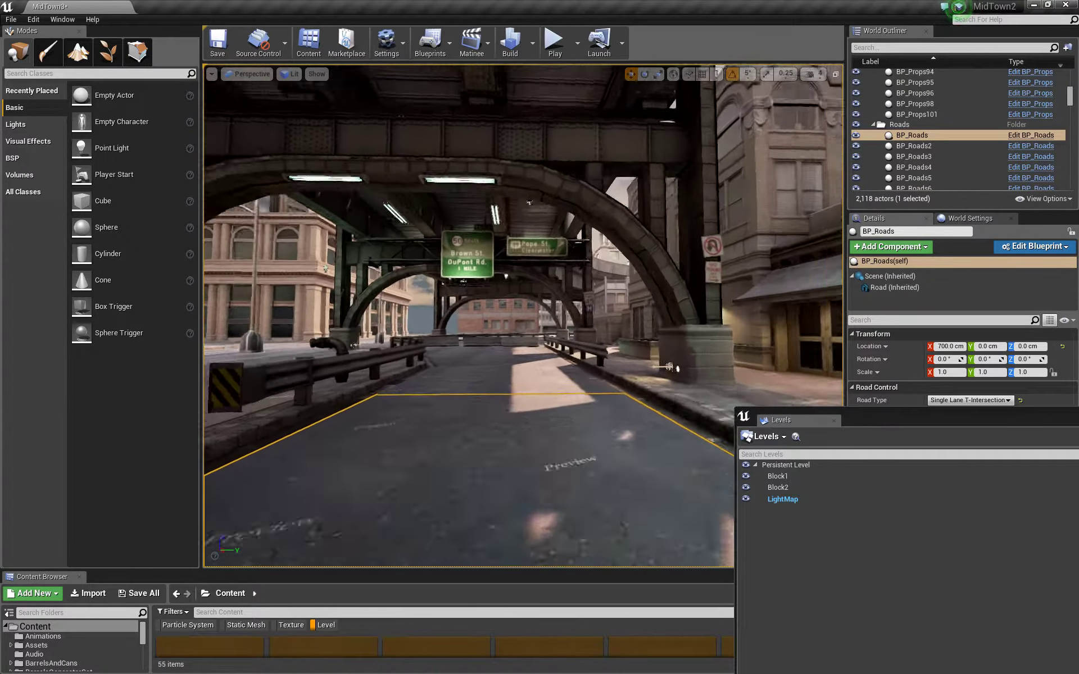
pyautogui.press('w')
pyautogui.moveTo(524, 316); pyautogui.dragTo(438, 343, button='right')
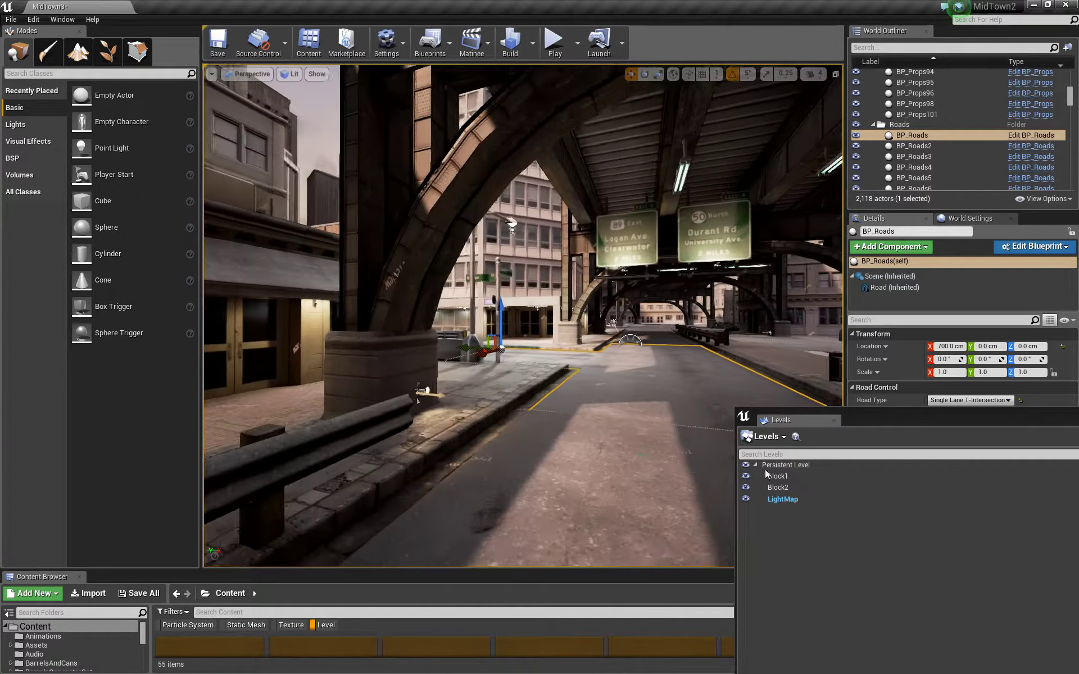
# Save the LightMap sublevel and the persistent level
pyautogui.moveTo(966, 419); pyautogui.dragTo(390, 444)
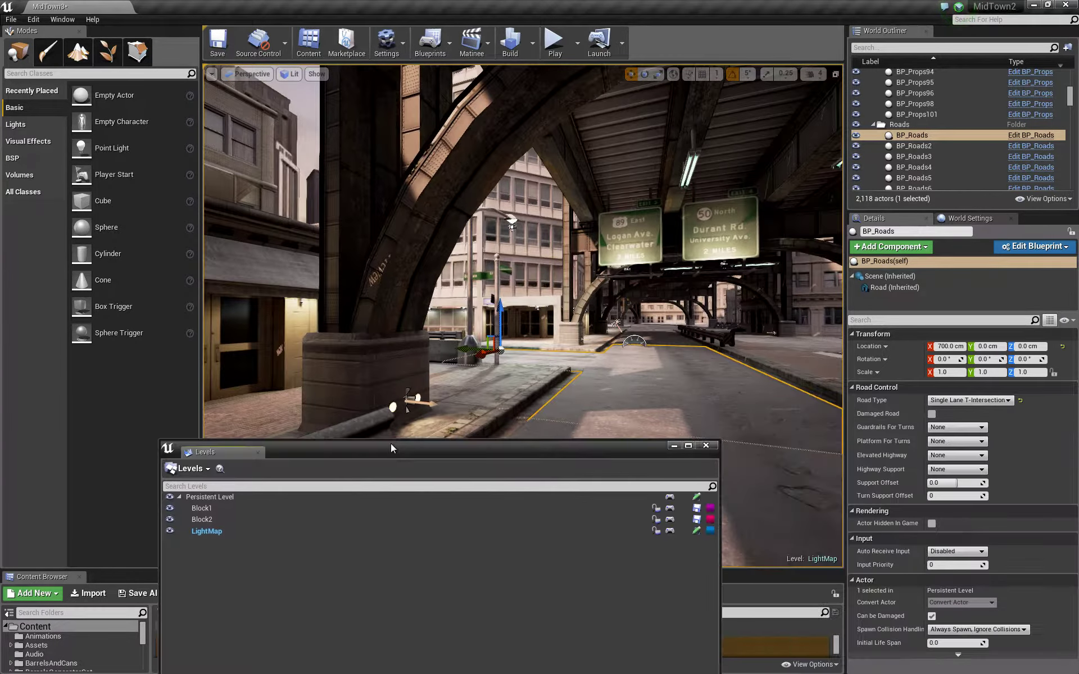
pyautogui.click(677, 531)
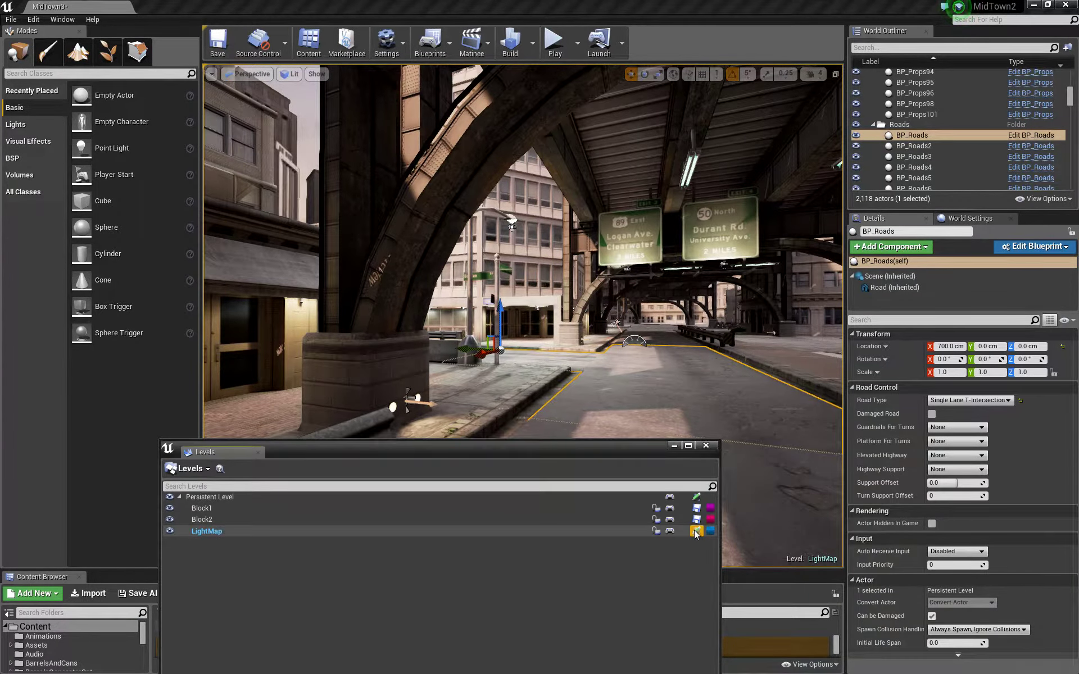
pyautogui.click(697, 509)
pyautogui.click(697, 499)
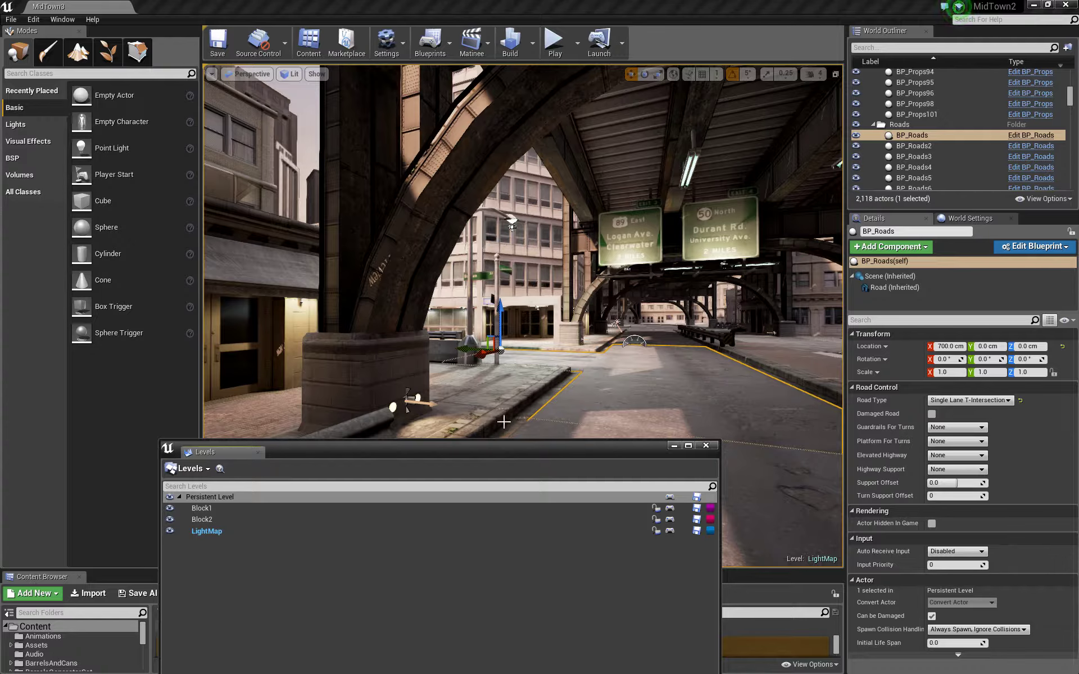
# Enlarge the content browser and open the Block1 level on its own
pyautogui.moveTo(494, 457); pyautogui.dragTo(1078, 495)
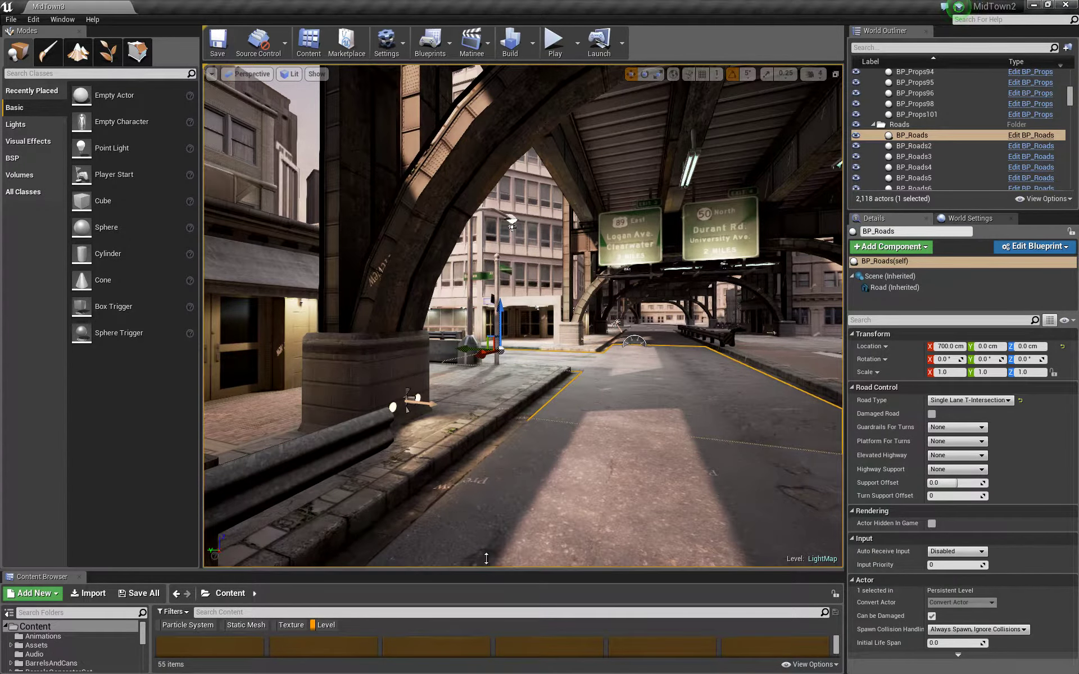
pyautogui.moveTo(487, 570); pyautogui.dragTo(489, 365)
pyautogui.click(448, 515)
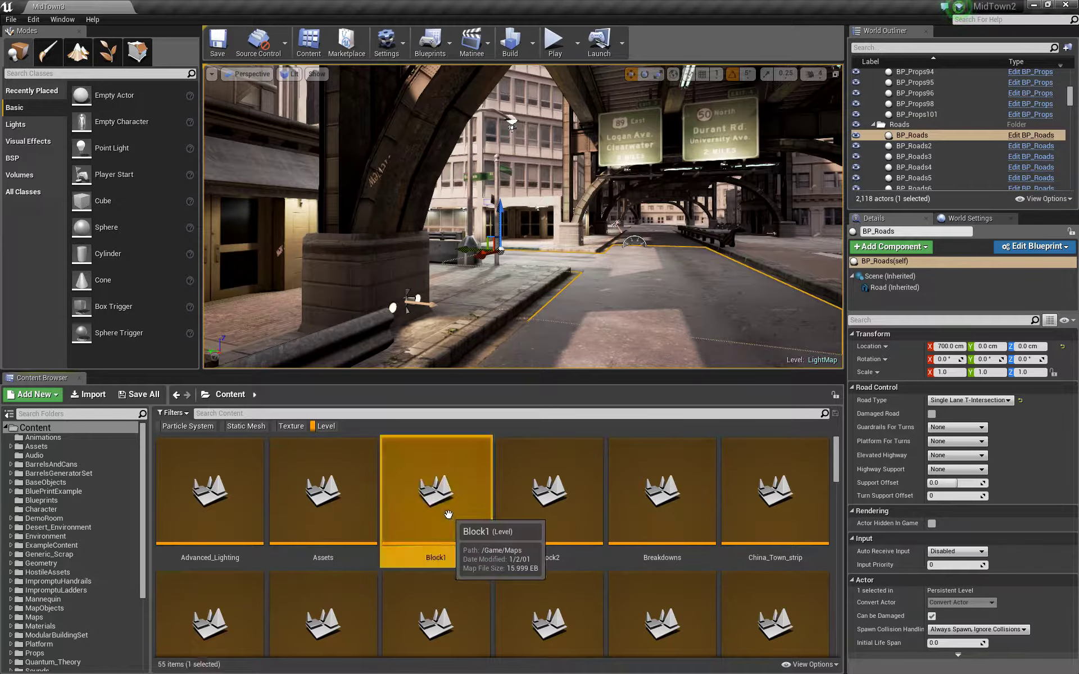
pyautogui.doubleClick(448, 515)
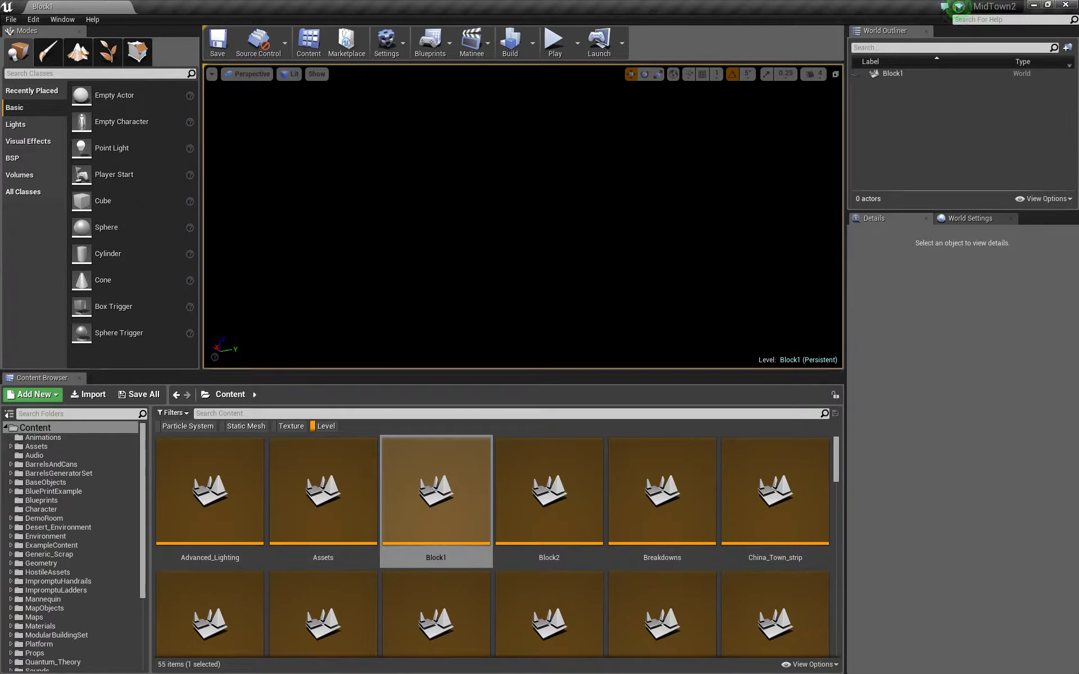
# Add the existing LightMap level from the Maps folder as a sublevel of Block1
pyautogui.moveTo(791, 334); pyautogui.dragTo(1078, 235)
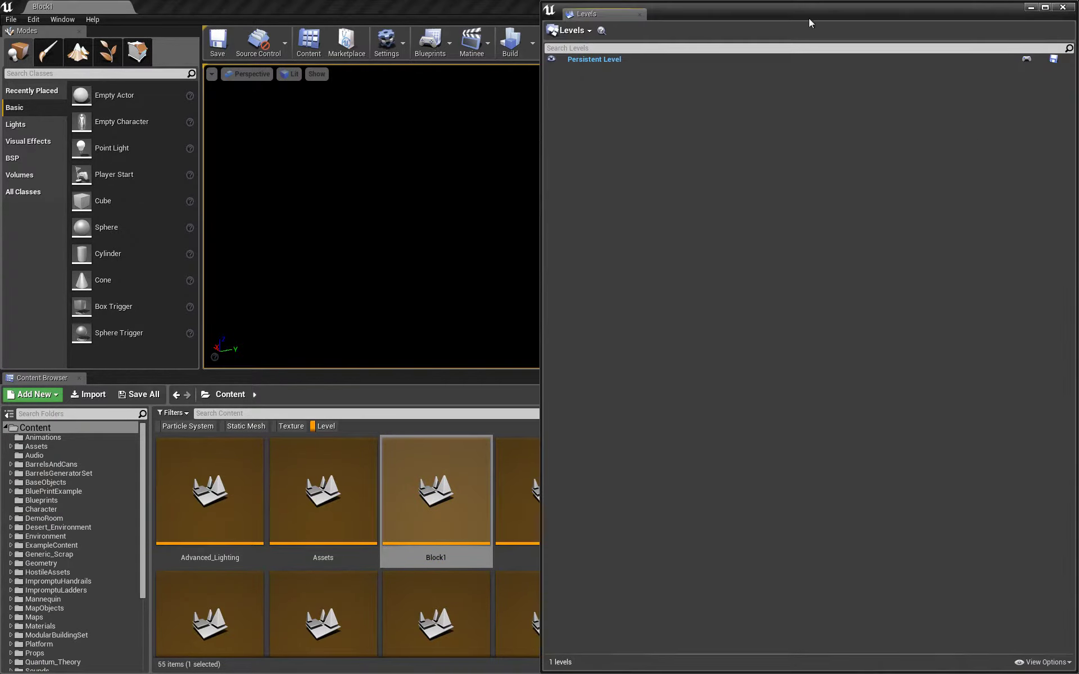
pyautogui.moveTo(774, 25); pyautogui.dragTo(984, 147)
pyautogui.click(798, 157)
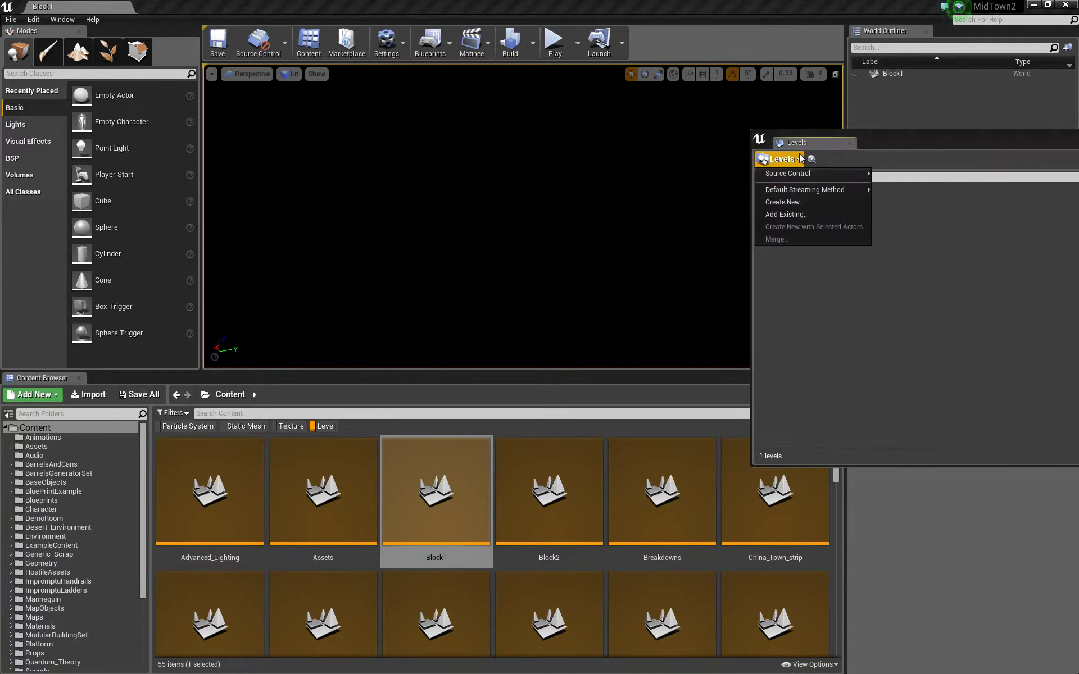
pyautogui.click(788, 214)
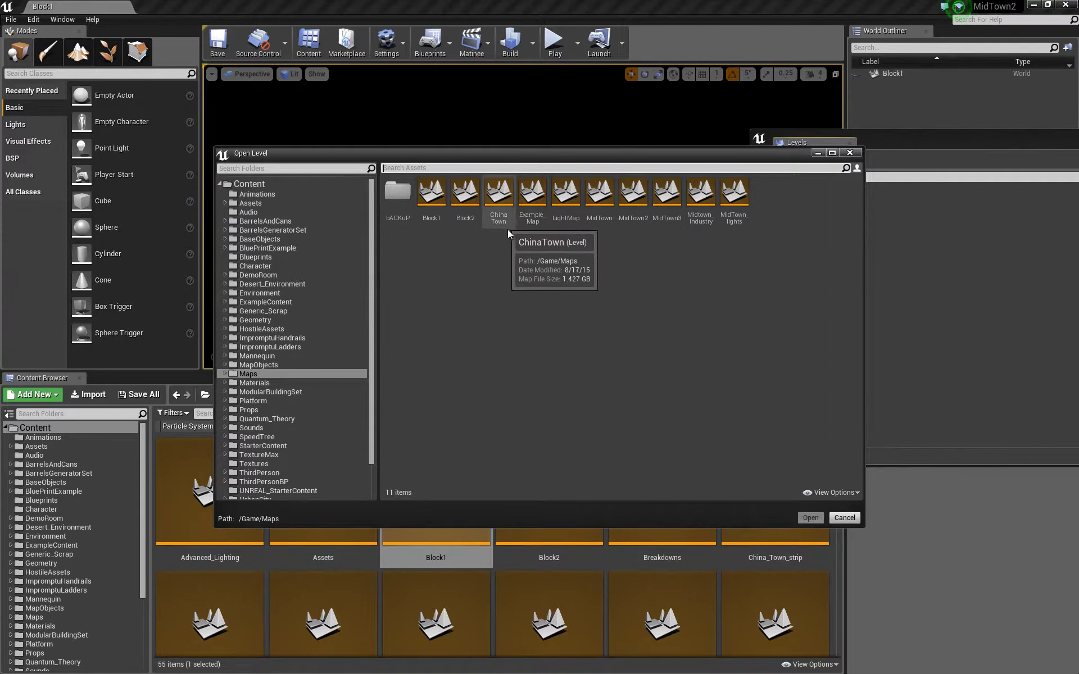
pyautogui.click(564, 196)
pyautogui.doubleClick(564, 196)
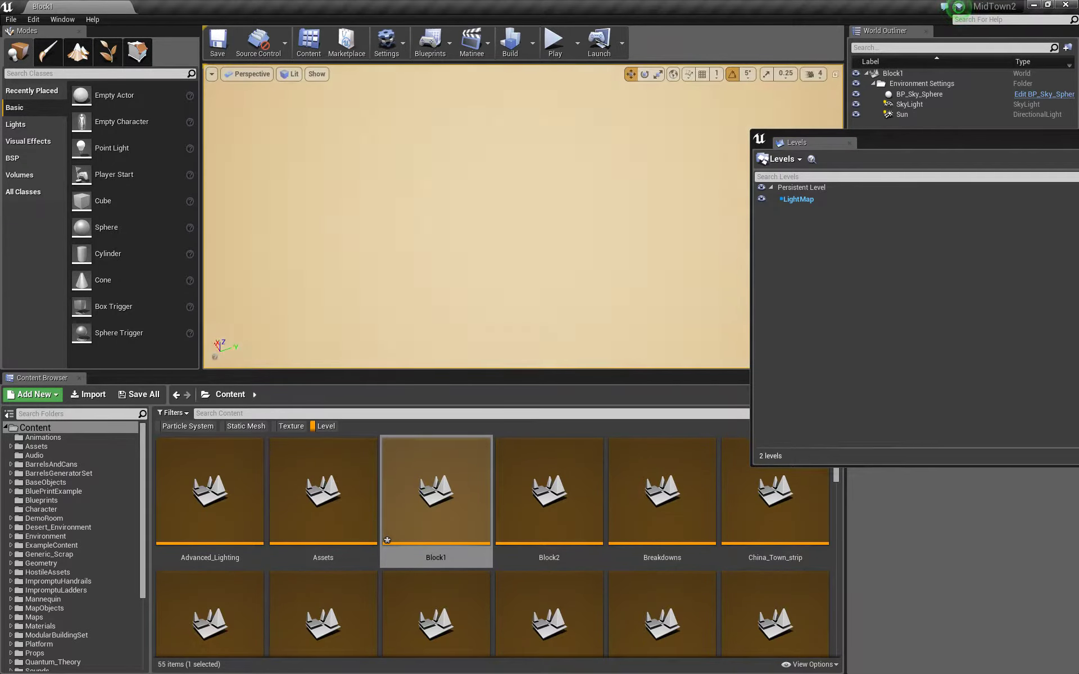
# Find the flat lot slab floating above the horizon in the lit Block1 level and select it
pyautogui.moveTo(523, 217); pyautogui.dragTo(370, 154, button='right')
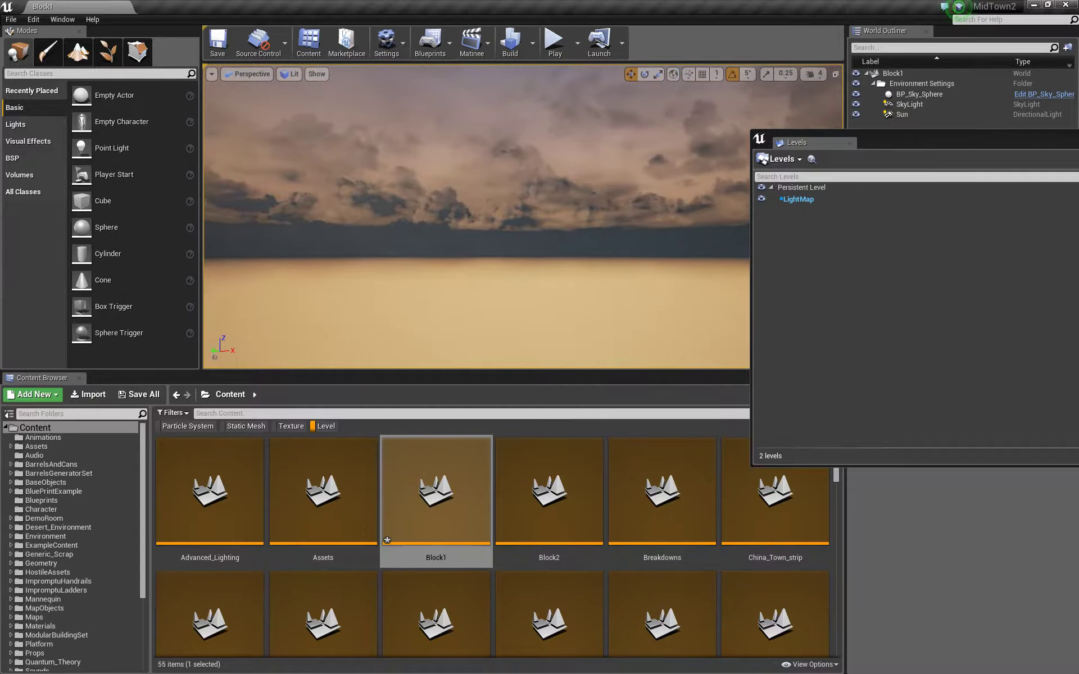
pyautogui.moveTo(478, 203); pyautogui.dragTo(588, 246, button='right')
pyautogui.click(564, 198)
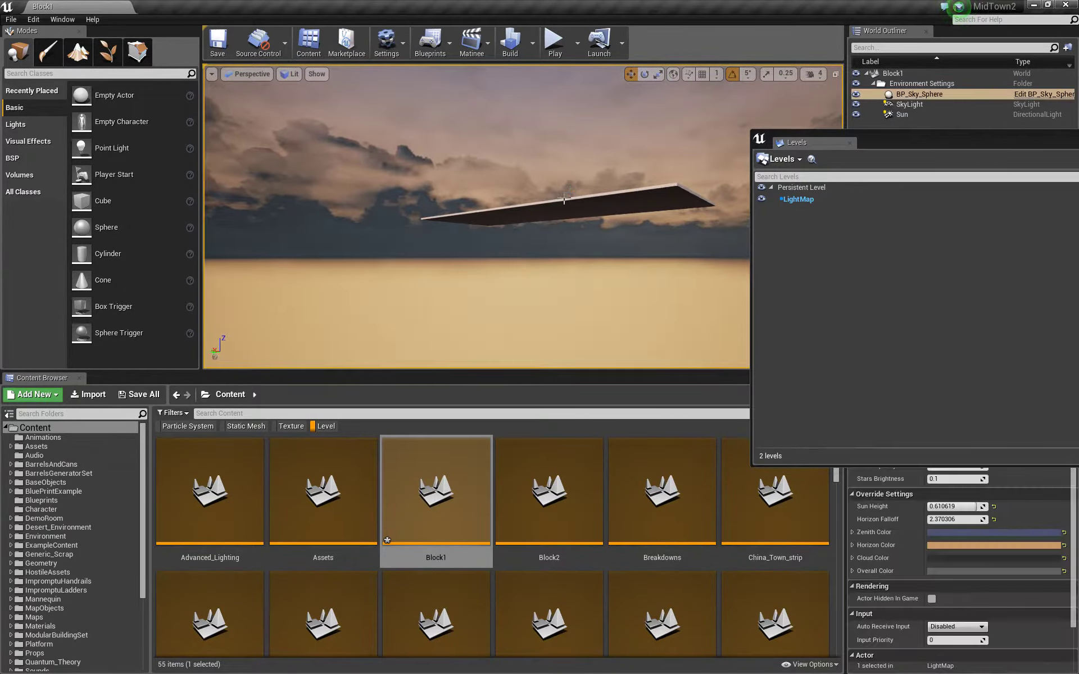
pyautogui.click(564, 219)
pyautogui.moveTo(566, 251); pyautogui.dragTo(569, 214, button='middle')
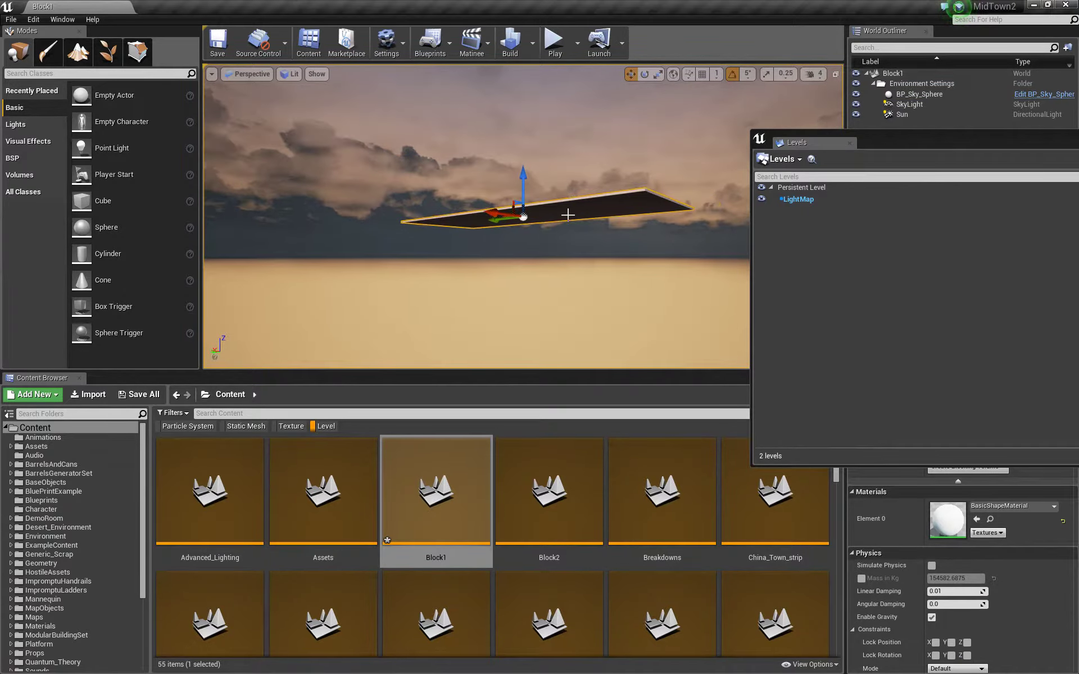
pyautogui.moveTo(582, 218); pyautogui.dragTo(606, 246, button='right')
# Clear away the levels window, enlarge the viewport and examine the top of the lot slab up close
pyautogui.moveTo(916, 138); pyautogui.dragTo(1, 236)
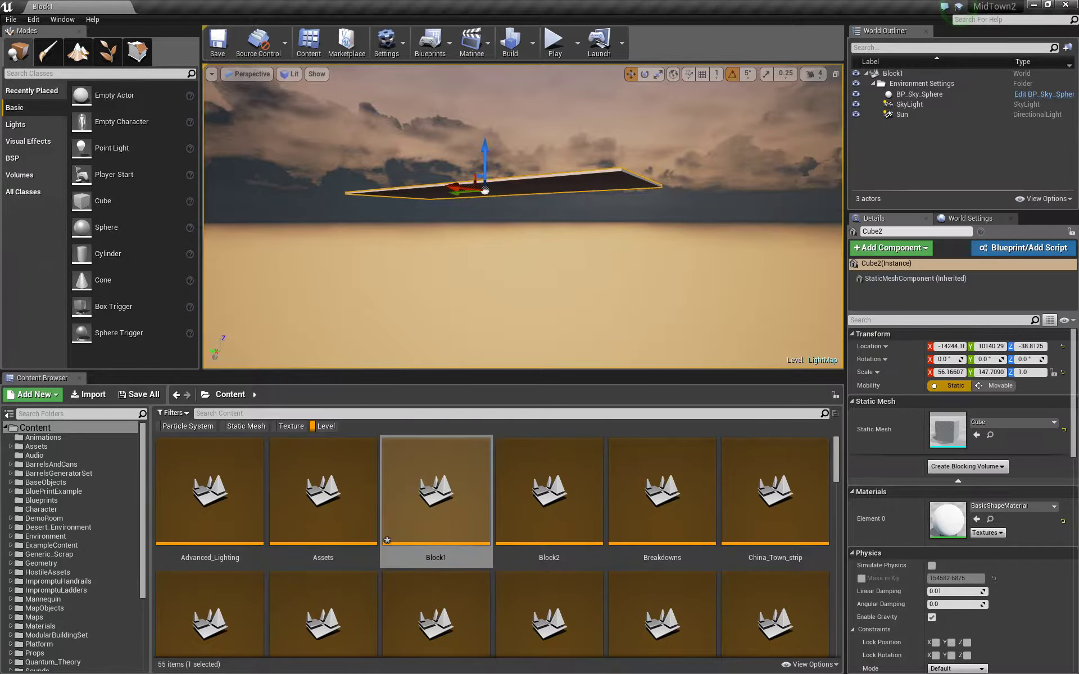
pyautogui.moveTo(463, 370); pyautogui.dragTo(489, 619)
pyautogui.moveTo(525, 524)
pyautogui.mouseDown(button='right')
pyautogui.moveTo(514, 458)
pyautogui.moveTo(524, 538)
pyautogui.moveTo(543, 549)
pyautogui.moveTo(546, 534)
pyautogui.moveTo(525, 544)
pyautogui.mouseUp(button='right')
pyautogui.press('w')
pyautogui.press('w')
pyautogui.press('w')
pyautogui.press('w')
pyautogui.press('a')
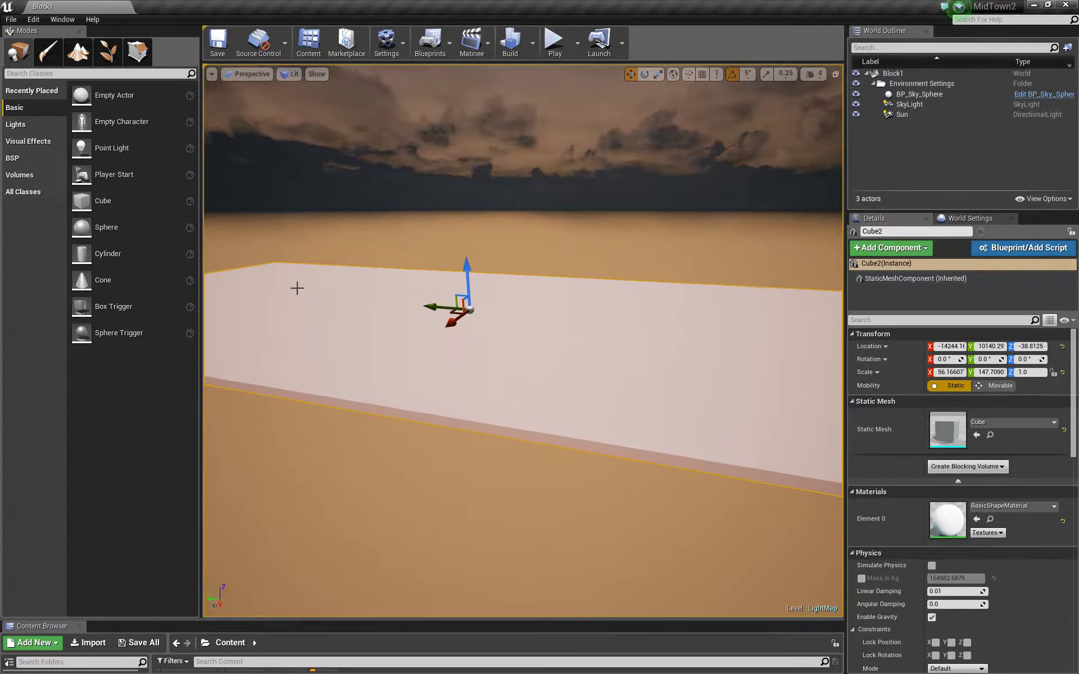
pyautogui.moveTo(81, 96); pyautogui.dragTo(560, 338)
pyautogui.press('space')
pyautogui.press('space')
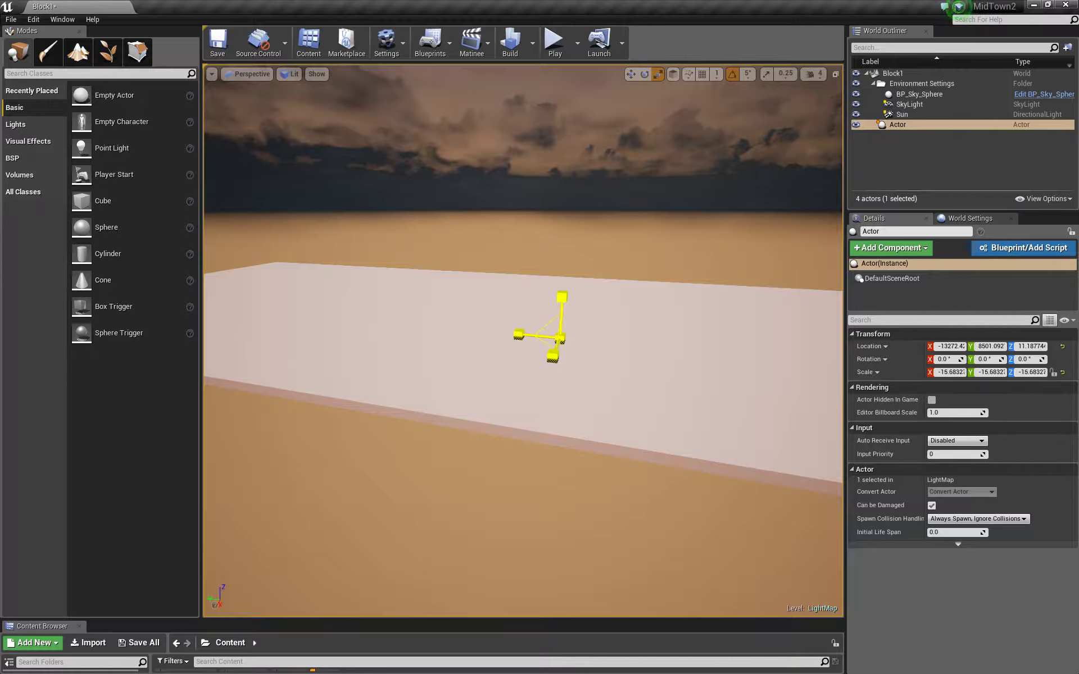
pyautogui.press('Delete')
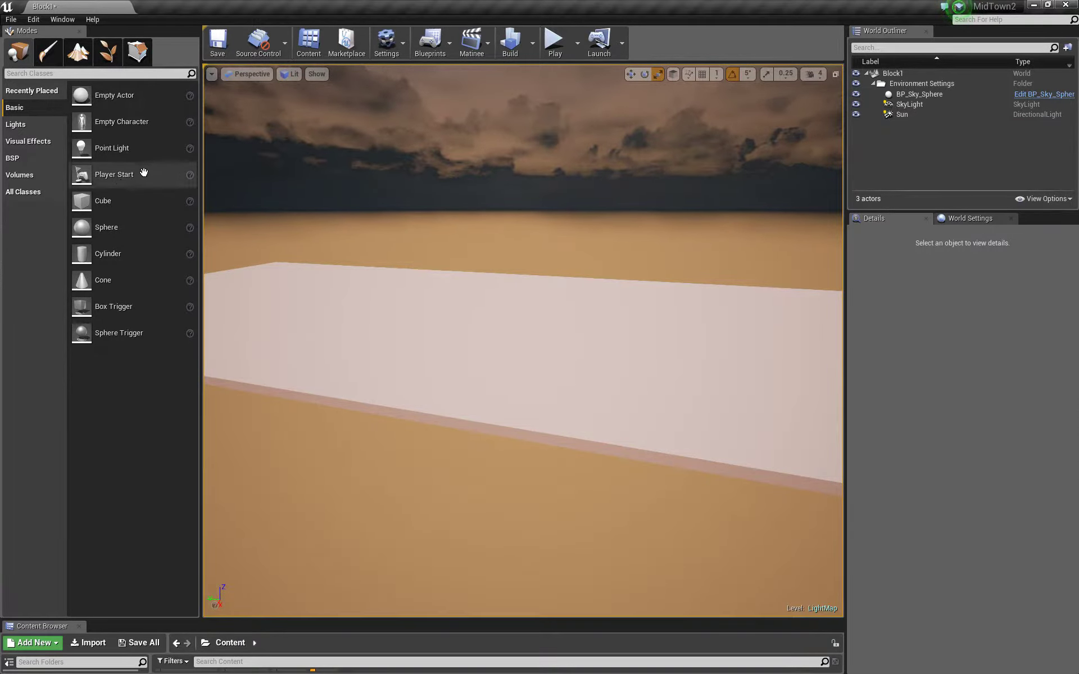
# Place a cube on the lot slab, scale it uniformly to about 17.5 and raise it above the surface
pyautogui.moveTo(80, 200); pyautogui.dragTo(486, 384)
pyautogui.press('e')
pyautogui.press('w')
pyautogui.press('r')
pyautogui.press('w')
pyautogui.moveTo(547, 294); pyautogui.dragTo(525, 218)
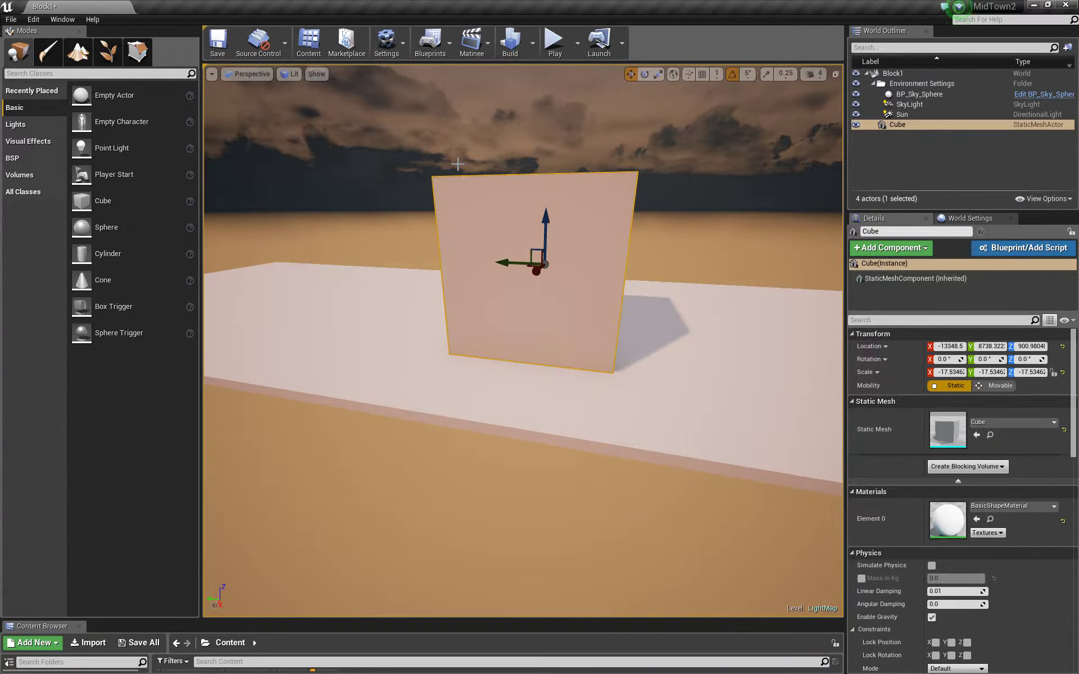
# Build the lighting for the level and inspect the shading around the cube on the slab
pyautogui.click(510, 42)
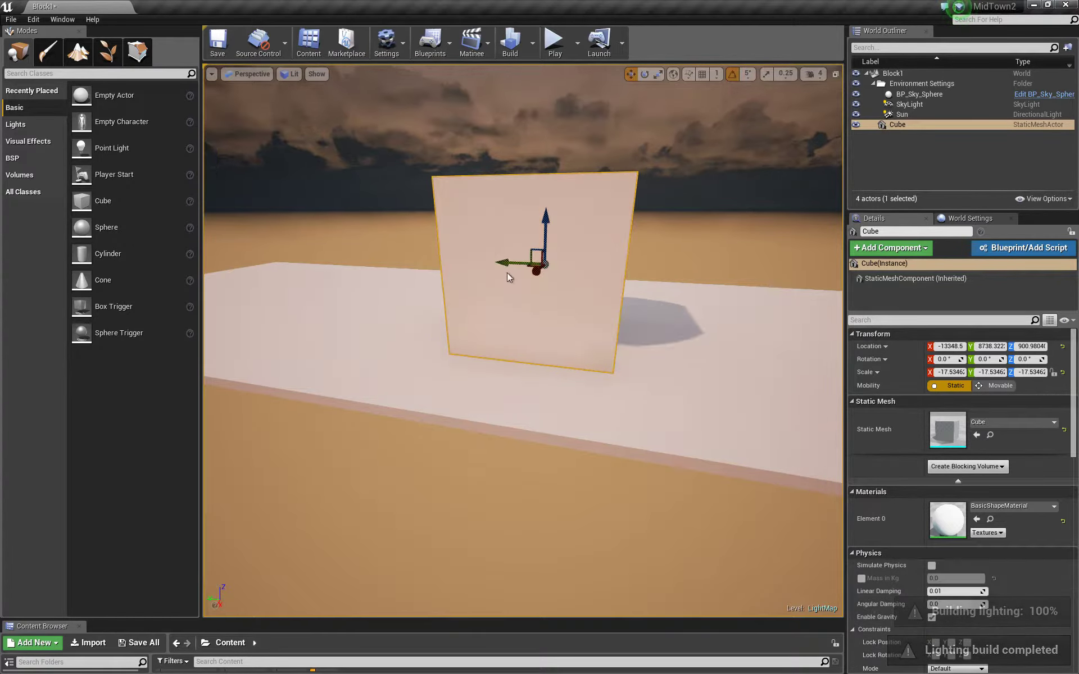
pyautogui.moveTo(508, 273); pyautogui.dragTo(326, 259, button='right')
pyautogui.press('w')
pyautogui.press('d')
pyautogui.moveTo(503, 234); pyautogui.dragTo(509, 282, button='right')
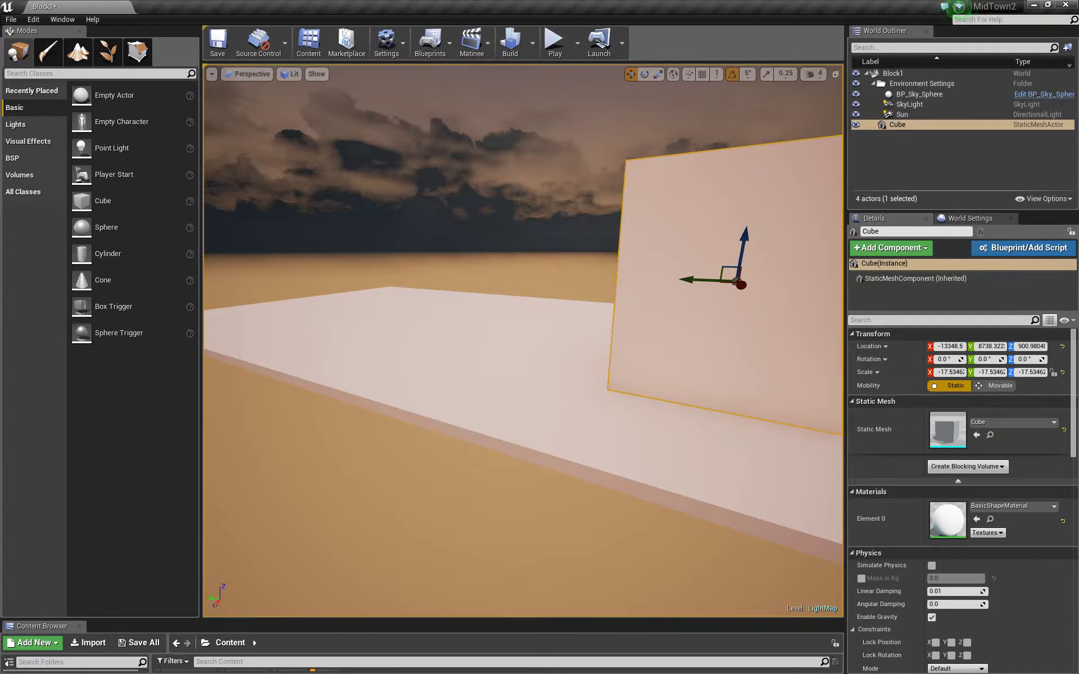
# Bring back the levels window and remove the LightMap sublevel from Block1
pyautogui.moveTo(0, 349); pyautogui.dragTo(1021, 312)
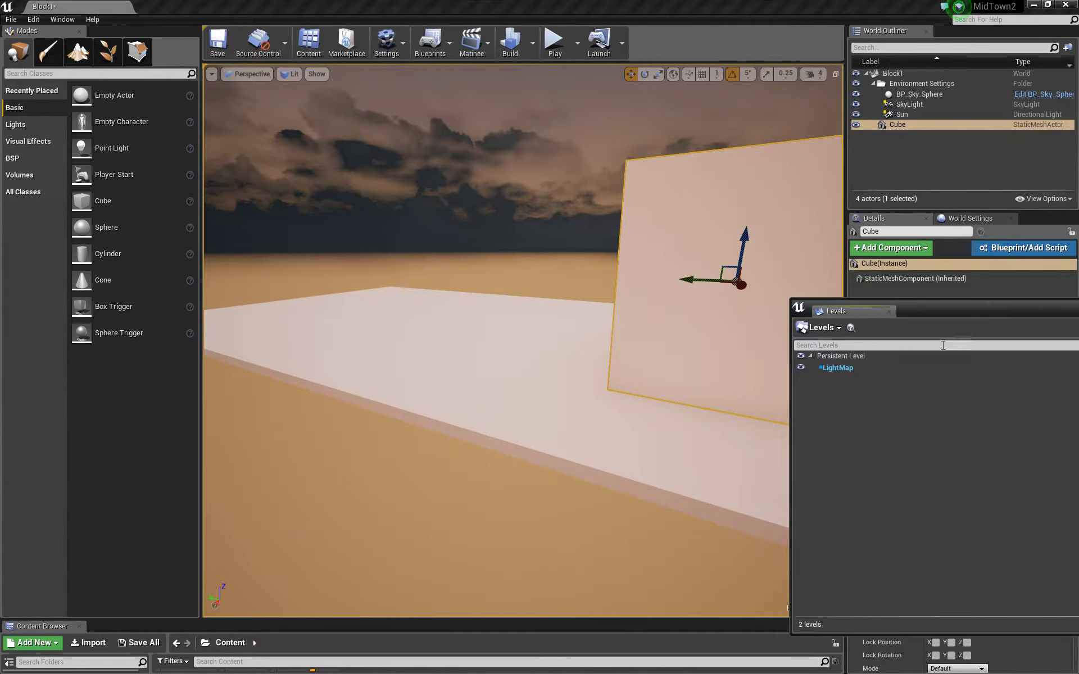
pyautogui.click(848, 369)
pyautogui.rightClick(855, 364)
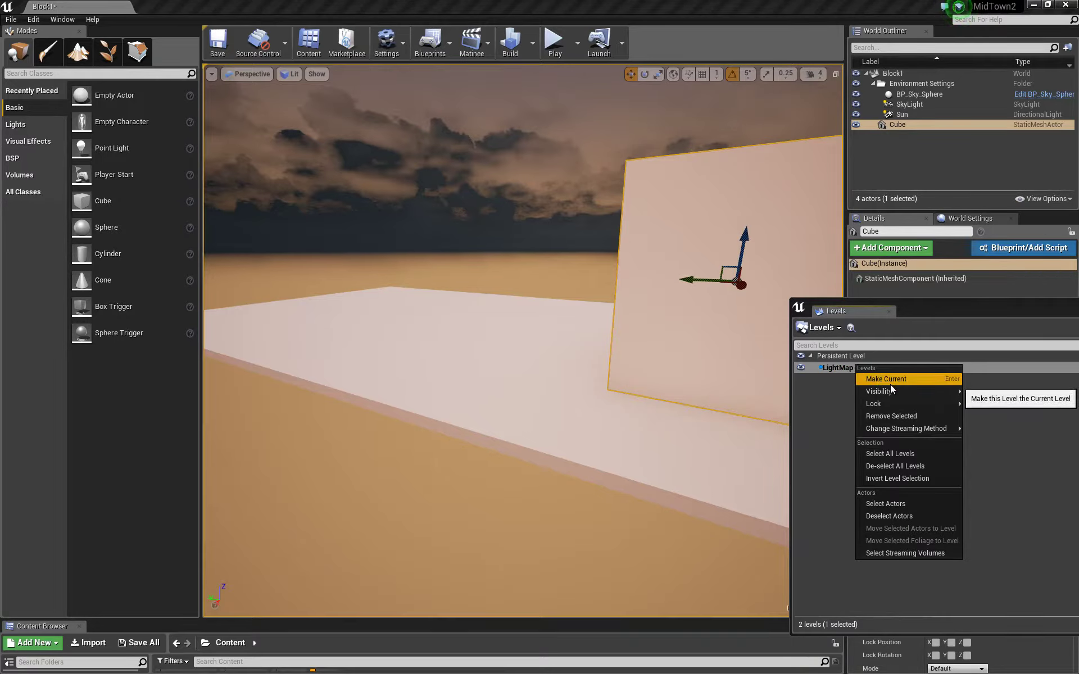
pyautogui.click(902, 416)
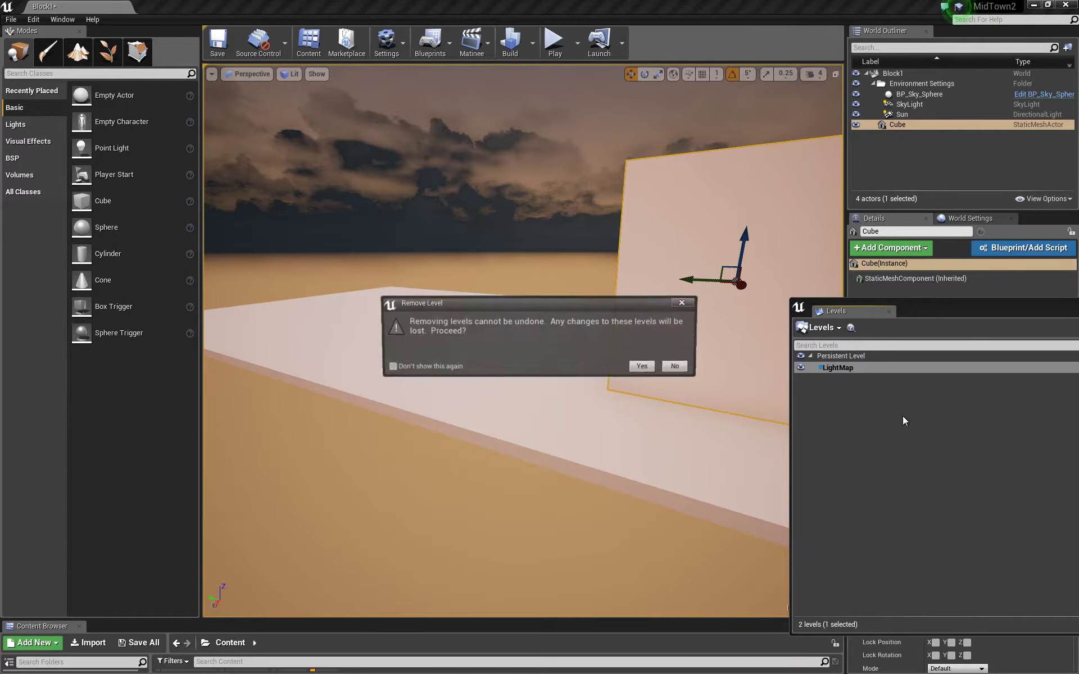
pyautogui.click(645, 368)
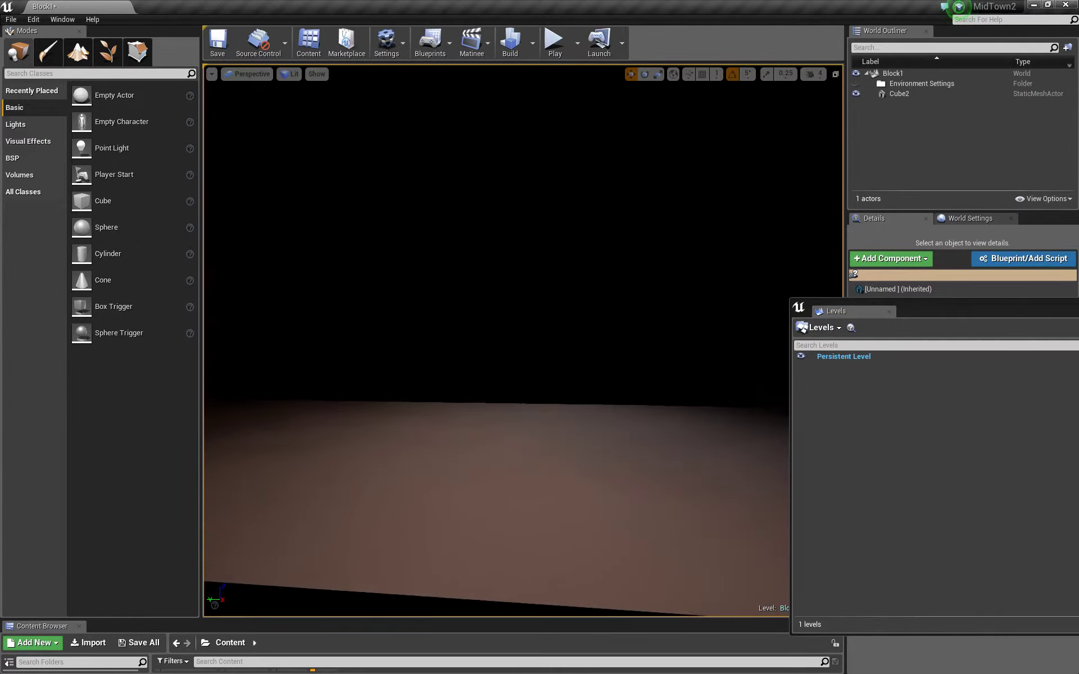
# Add a cube to the lot slab in Block1, scale it up to building size and raise it higher above the slab
pyautogui.moveTo(554, 409); pyautogui.dragTo(685, 402, button='right')
pyautogui.hotkey('ctrl', 'z')
pyautogui.moveTo(703, 388); pyautogui.dragTo(658, 360)
pyautogui.moveTo(149, 201); pyautogui.dragTo(487, 442)
pyautogui.press('r')
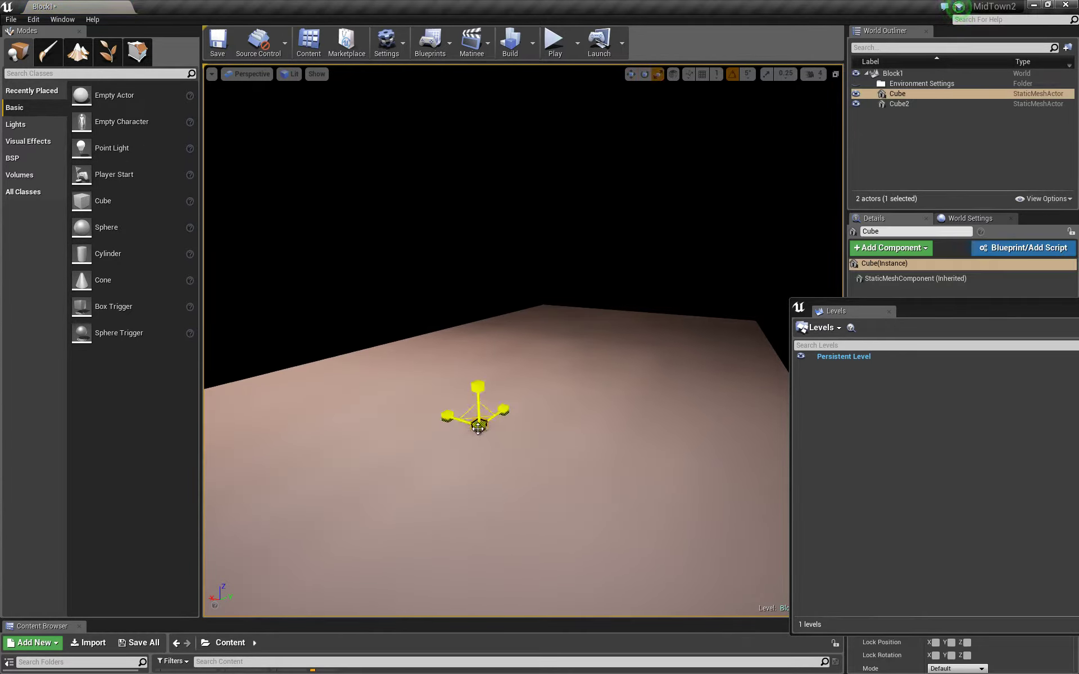
pyautogui.moveTo(477, 372); pyautogui.dragTo(477, 281)
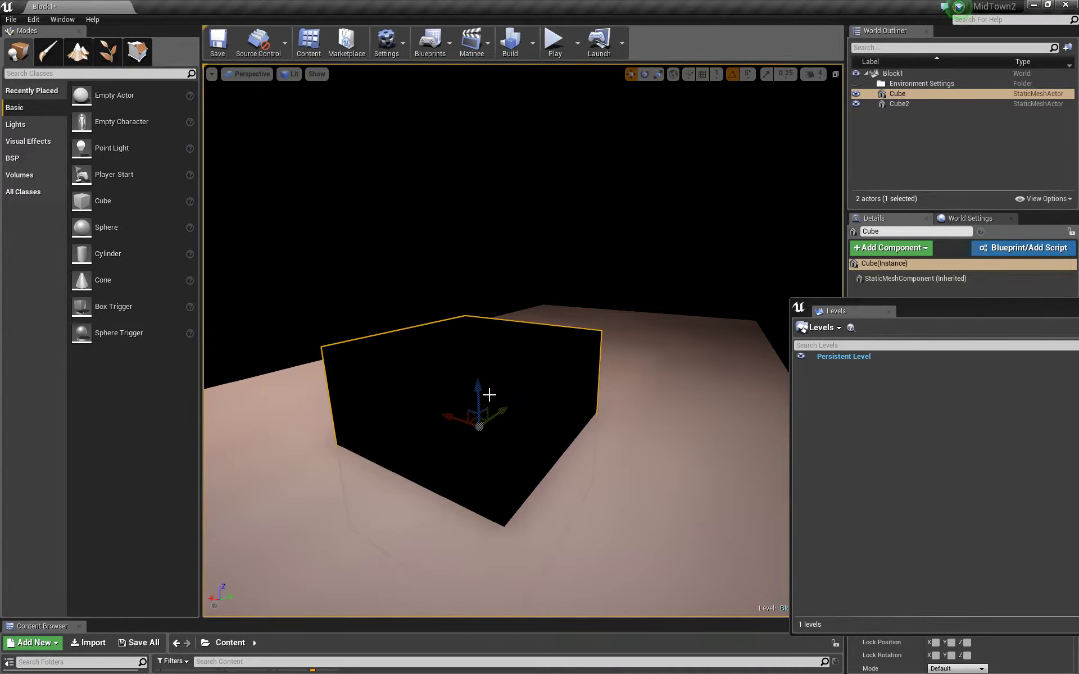
pyautogui.moveTo(478, 388); pyautogui.dragTo(456, 306)
# Save Block1 and open the MidTown3 level from the content browser
pyautogui.hotkey('ctrl', 's')
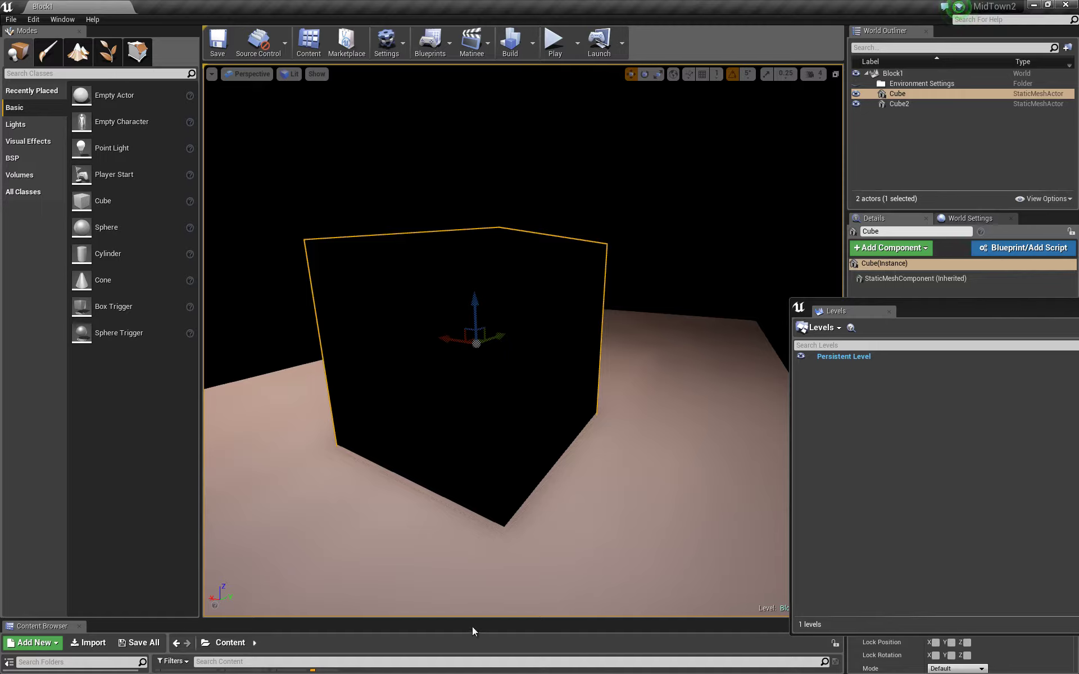
pyautogui.moveTo(475, 620); pyautogui.dragTo(442, 301)
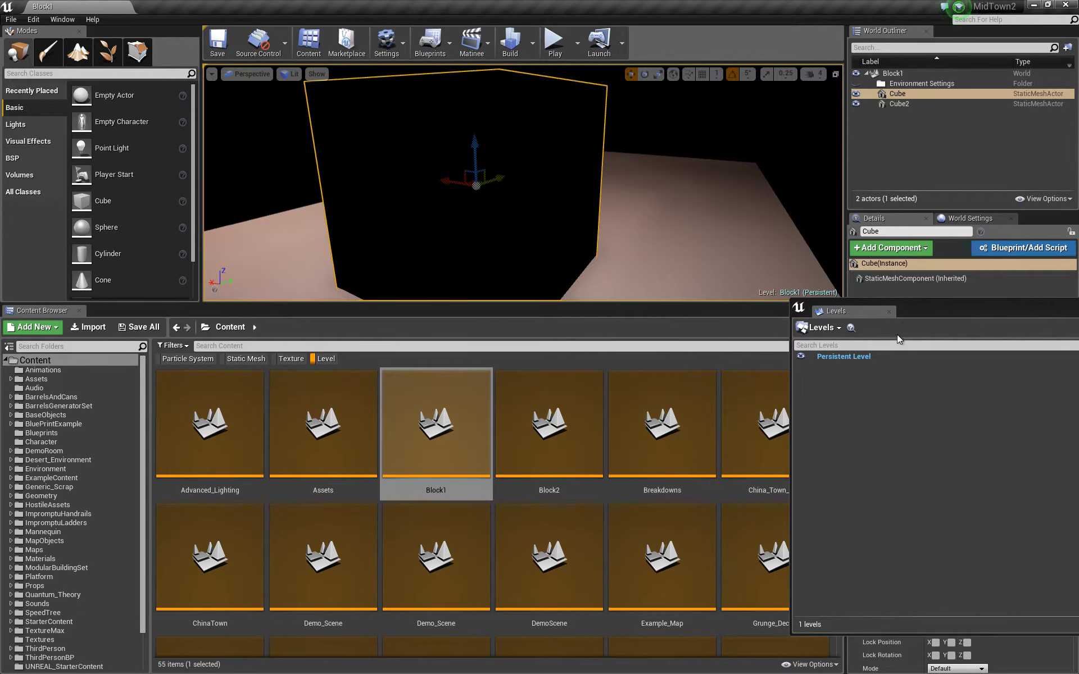
pyautogui.click(356, 567)
pyautogui.scroll(-2, 356, 568)
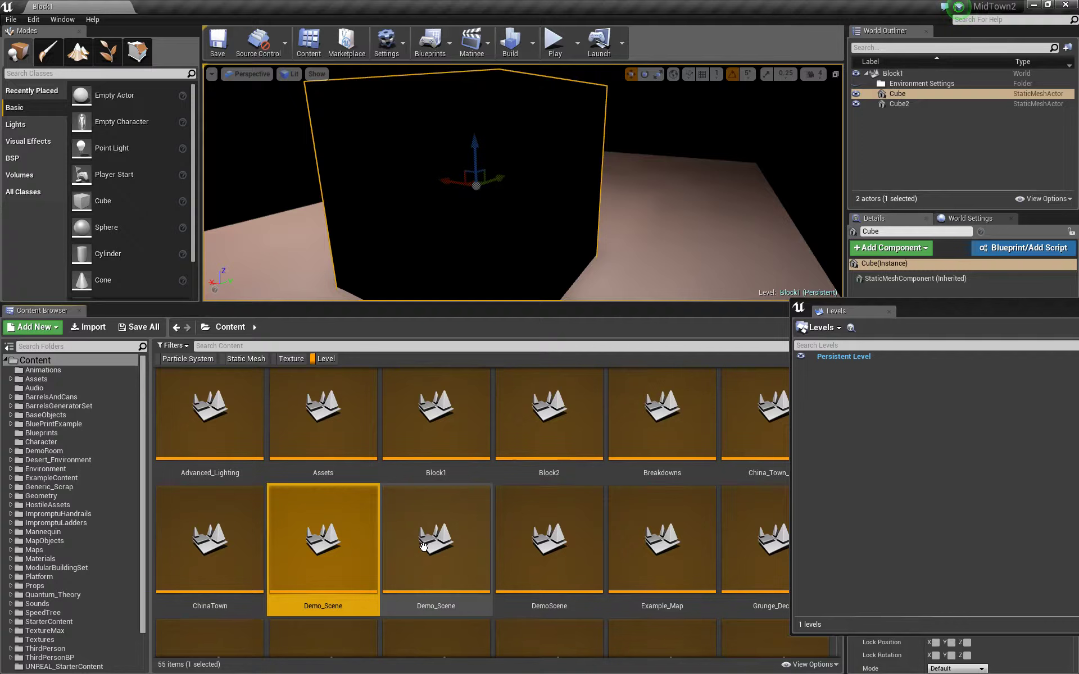
pyautogui.scroll(-4, 508, 513)
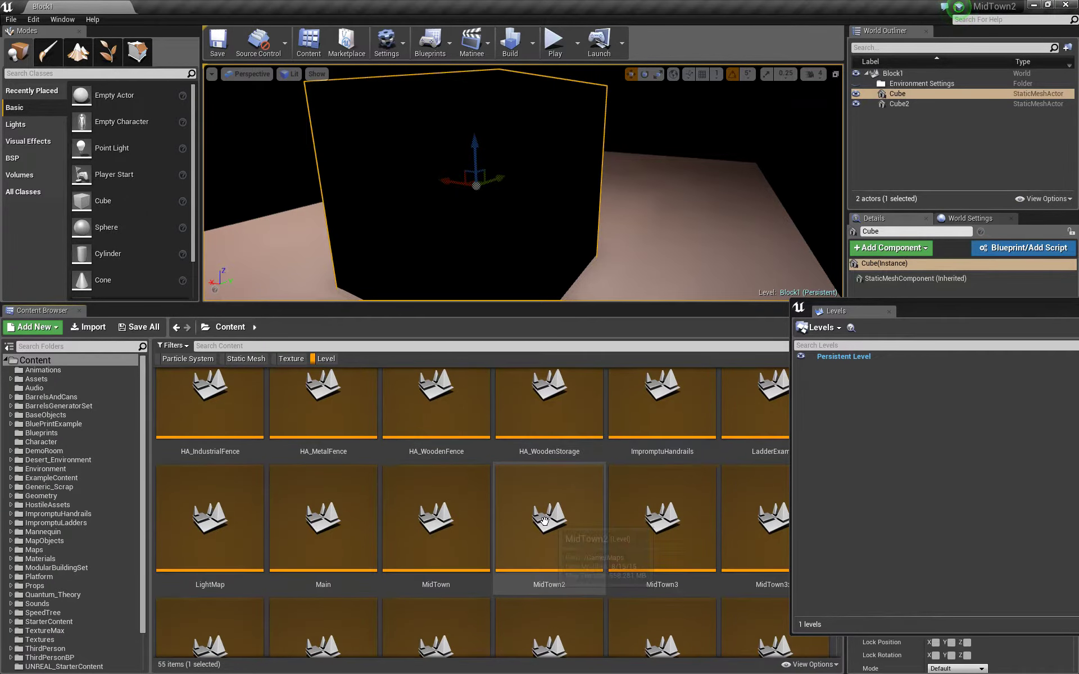
pyautogui.scroll(-2, 545, 518)
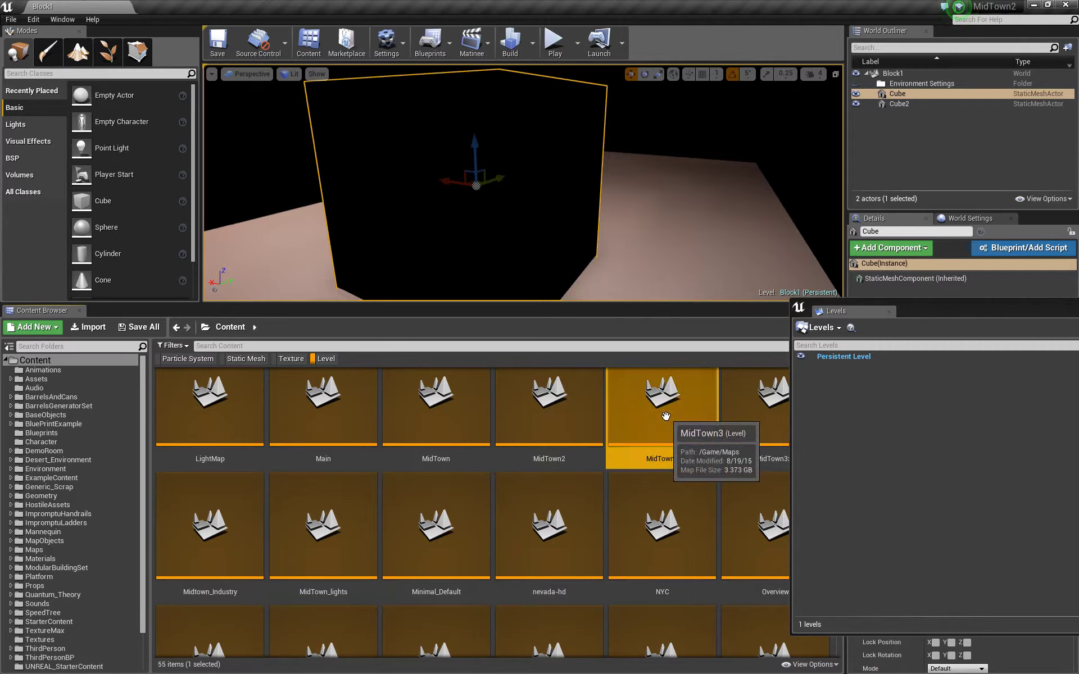
pyautogui.doubleClick(650, 429)
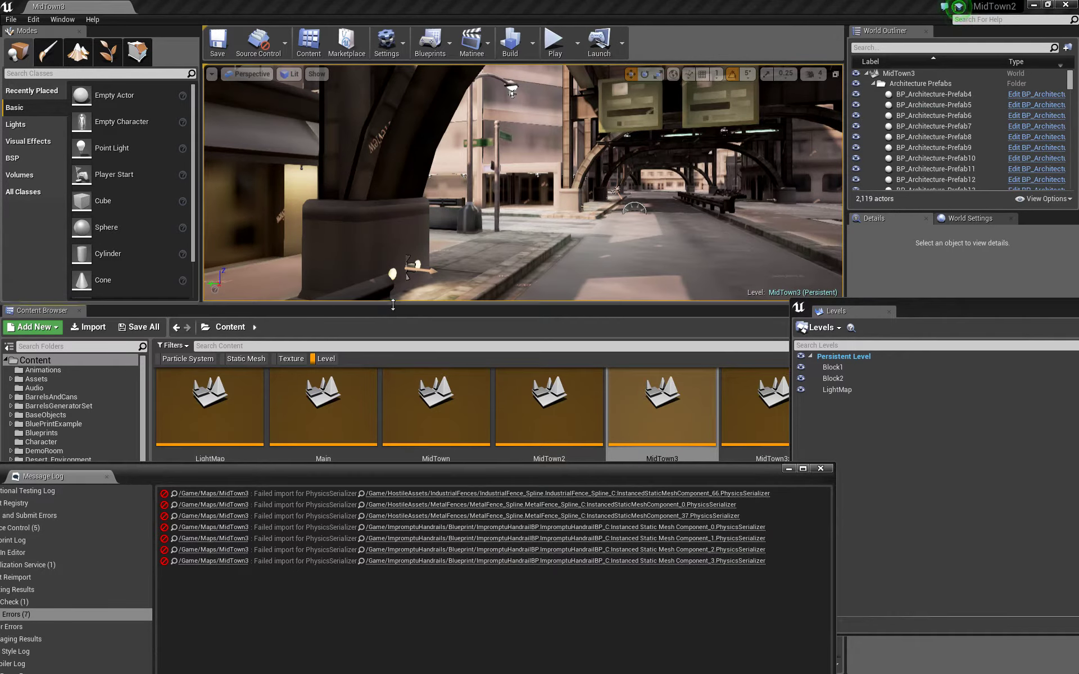
# Enlarge the viewport, clear away the message log and find the Block1 cube in the MidTown3 city
pyautogui.moveTo(392, 304); pyautogui.dragTo(408, 457)
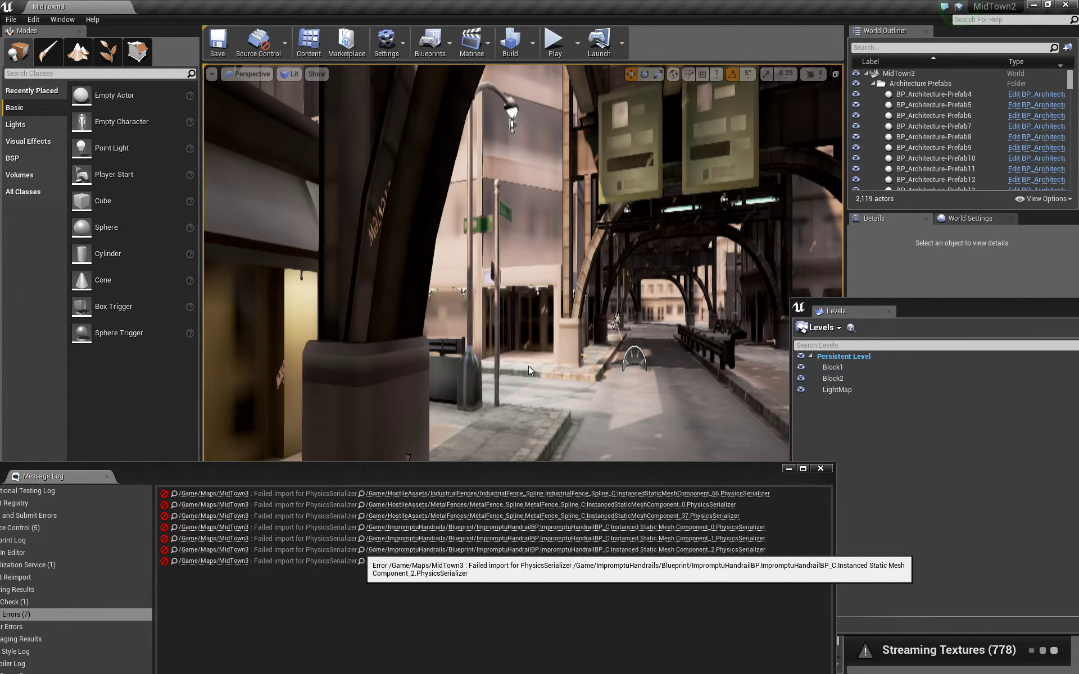
pyautogui.rightClick(905, 463)
pyautogui.moveTo(748, 423); pyautogui.dragTo(694, 413, button='right')
pyautogui.press('w')
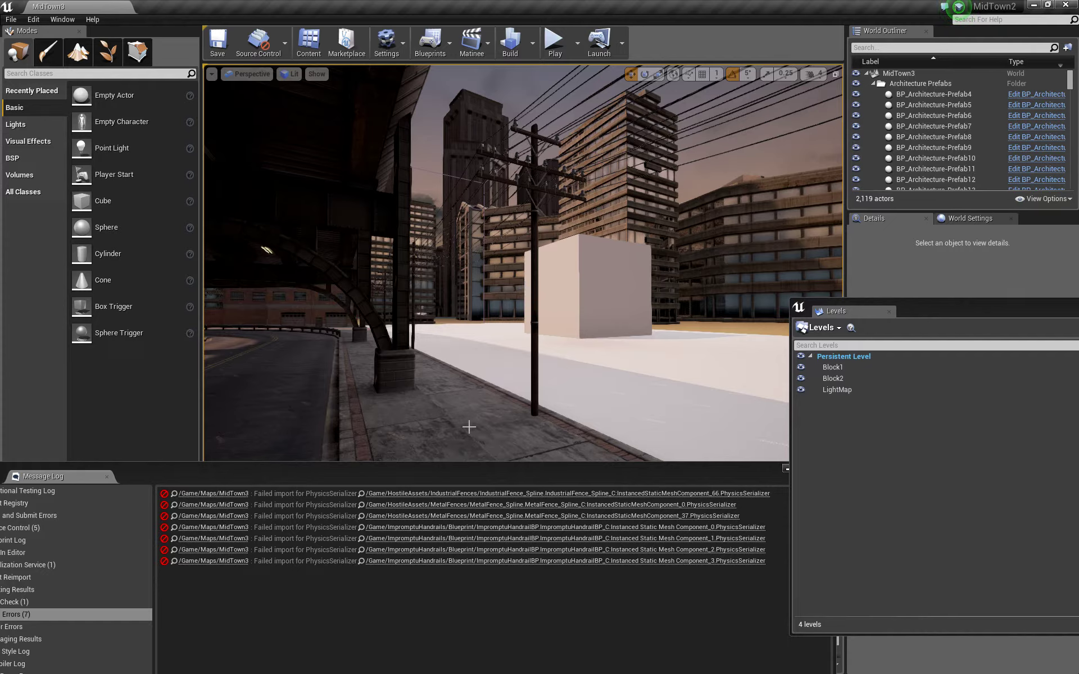
pyautogui.moveTo(474, 468); pyautogui.dragTo(0, 377)
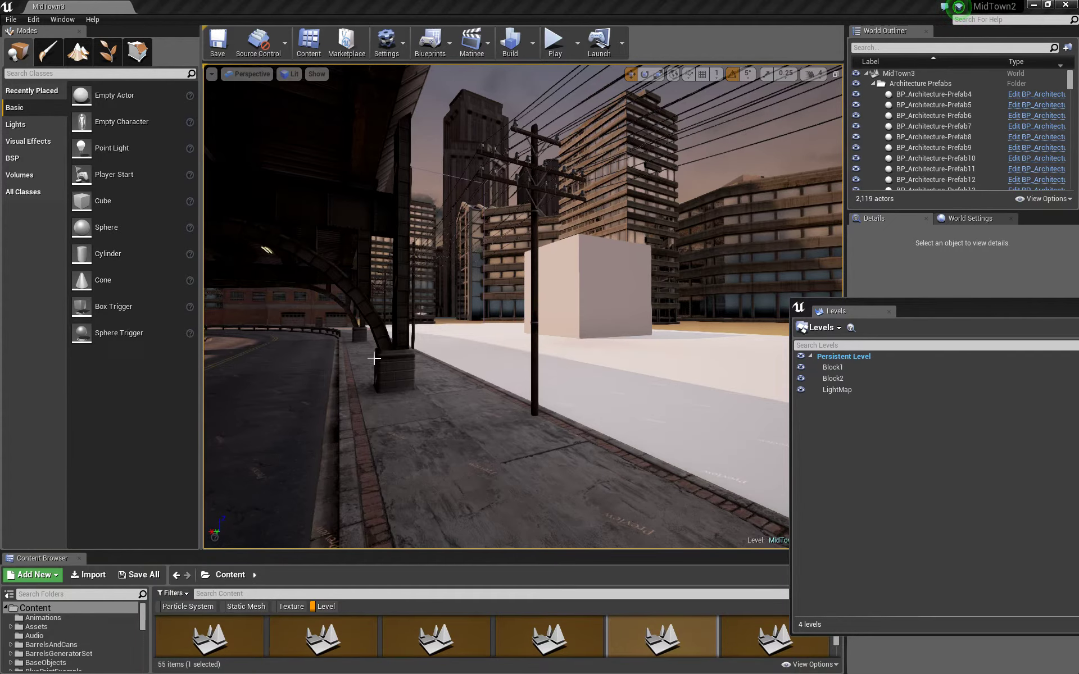
# Examine the street beneath the elevated railway and the brick buildings across from the Block1 lot
pyautogui.moveTo(374, 357)
pyautogui.mouseDown(button='right')
pyautogui.moveTo(351, 329)
pyautogui.moveTo(340, 351)
pyautogui.moveTo(489, 360)
pyautogui.moveTo(730, 351)
pyautogui.moveTo(778, 345)
pyautogui.moveTo(778, 329)
pyautogui.moveTo(809, 413)
pyautogui.moveTo(812, 396)
pyautogui.moveTo(810, 384)
pyautogui.moveTo(609, 399)
pyautogui.moveTo(376, 360)
pyautogui.moveTo(388, 357)
pyautogui.mouseUp(button='right')
pyautogui.press('w')
pyautogui.press('w')
pyautogui.press('w')
pyautogui.press('w')
pyautogui.press('w')
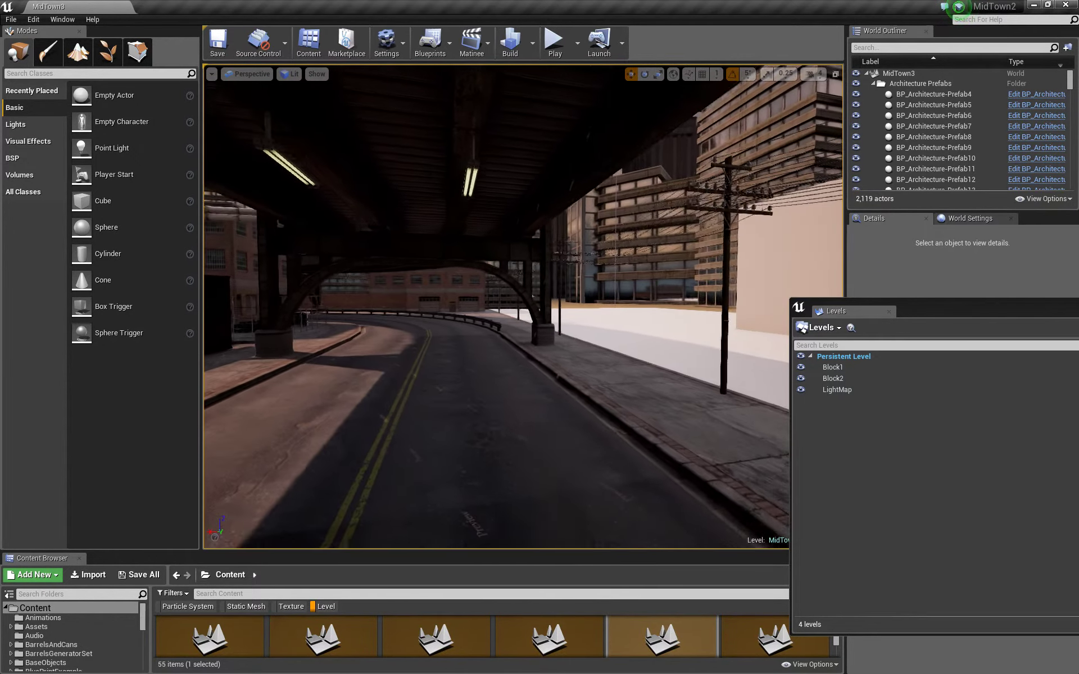
pyautogui.moveTo(358, 280); pyautogui.dragTo(423, 369)
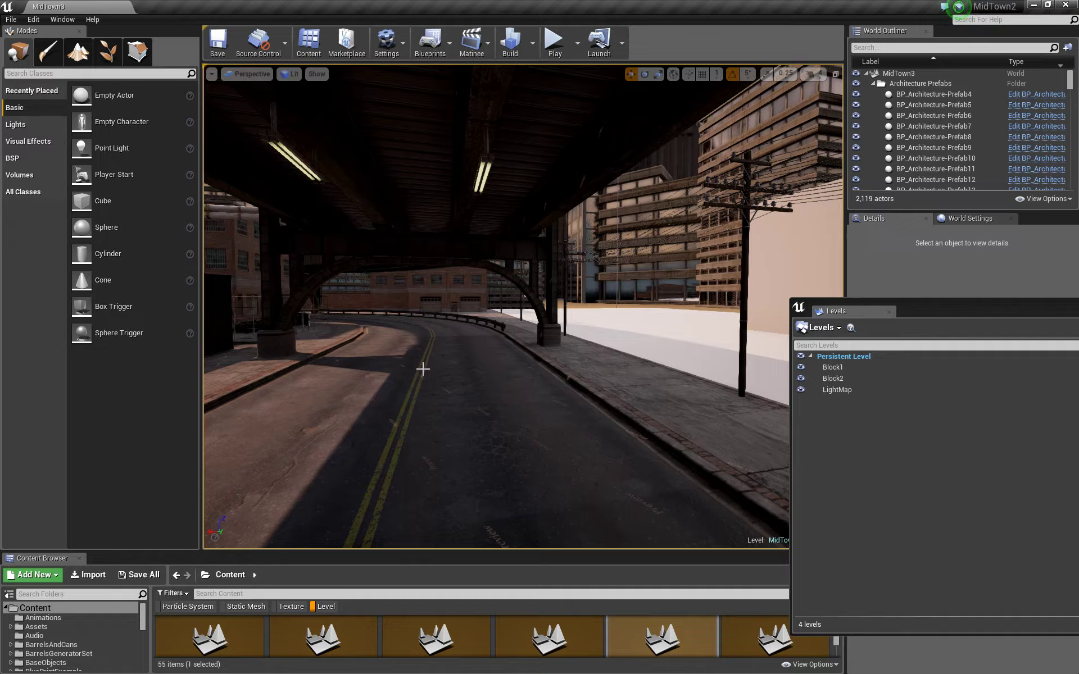
pyautogui.moveTo(422, 369); pyautogui.dragTo(787, 379, button='right')
pyautogui.press('w')
pyautogui.press('s')
pyautogui.moveTo(495, 273); pyautogui.dragTo(373, 313)
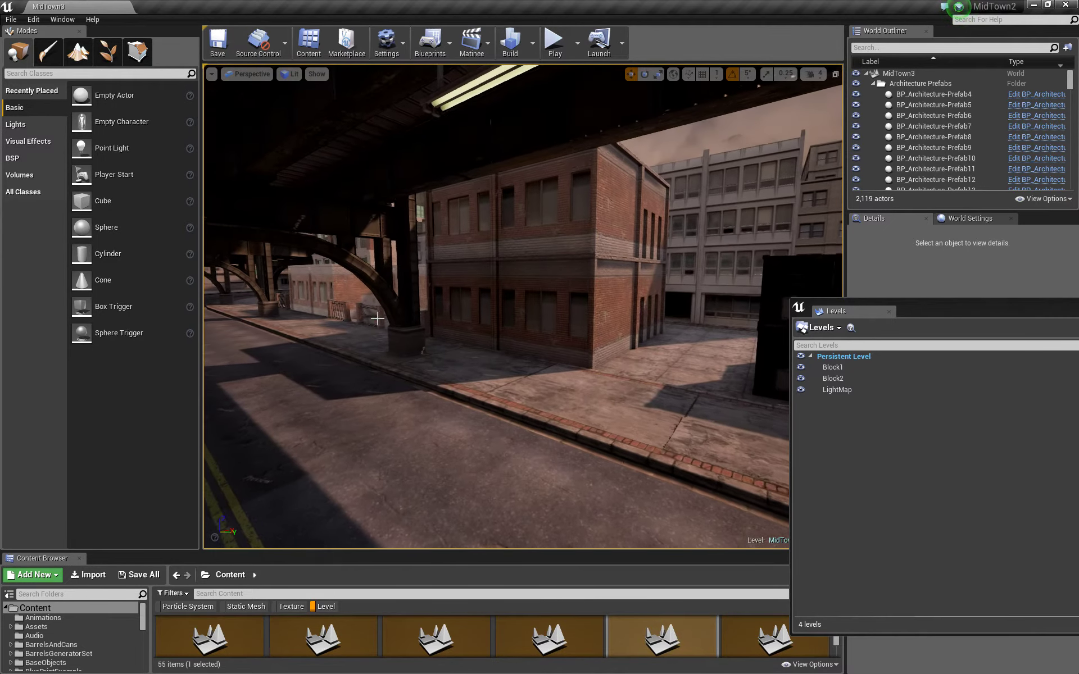
# Toggle the Block2 sublevel's visibility and view the Block1 cube and lot from the street
pyautogui.click(373, 313)
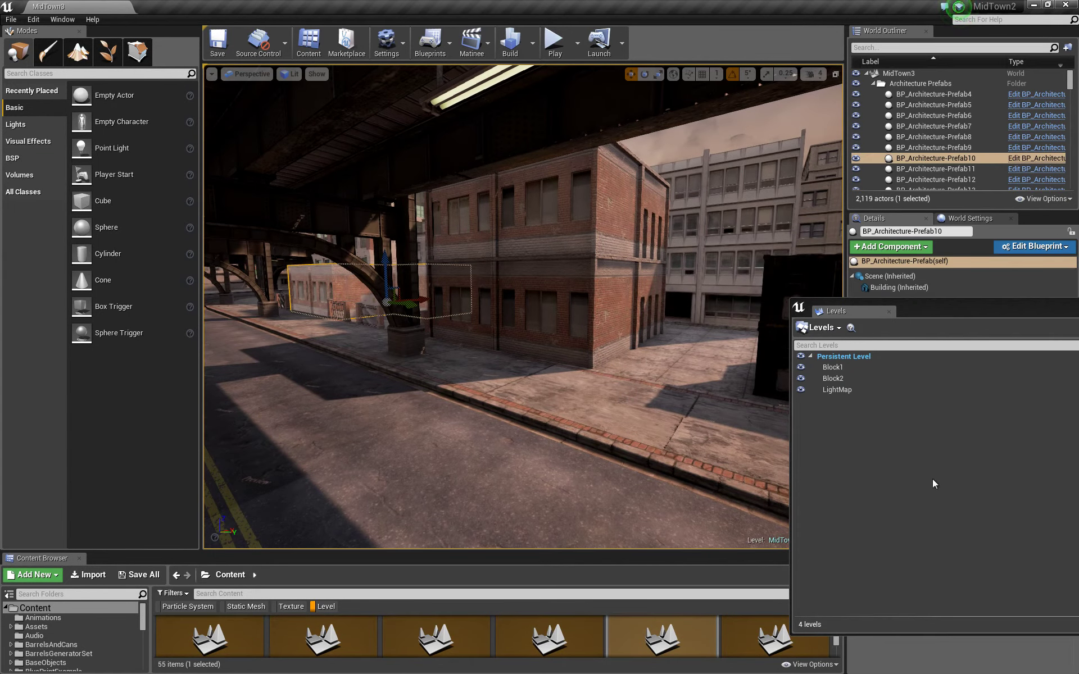
pyautogui.click(802, 379)
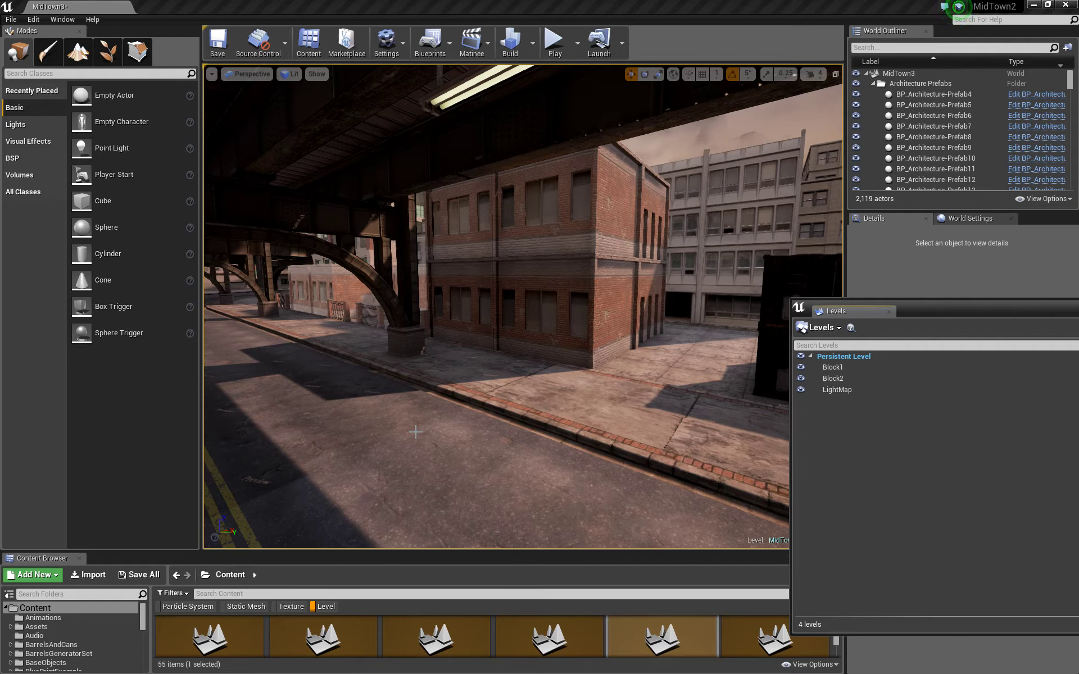
pyautogui.moveTo(416, 431)
pyautogui.mouseDown(button='right')
pyautogui.moveTo(394, 432)
pyautogui.moveTo(427, 431)
pyautogui.mouseUp(button='right')
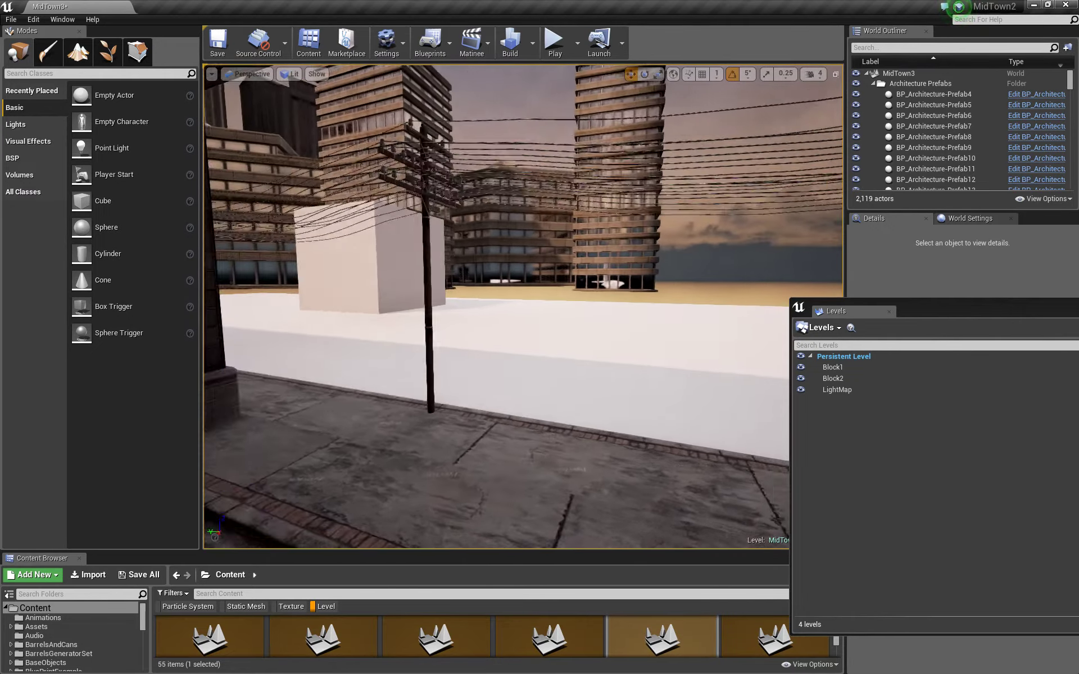
pyautogui.moveTo(399, 428); pyautogui.dragTo(400, 428, button='right')
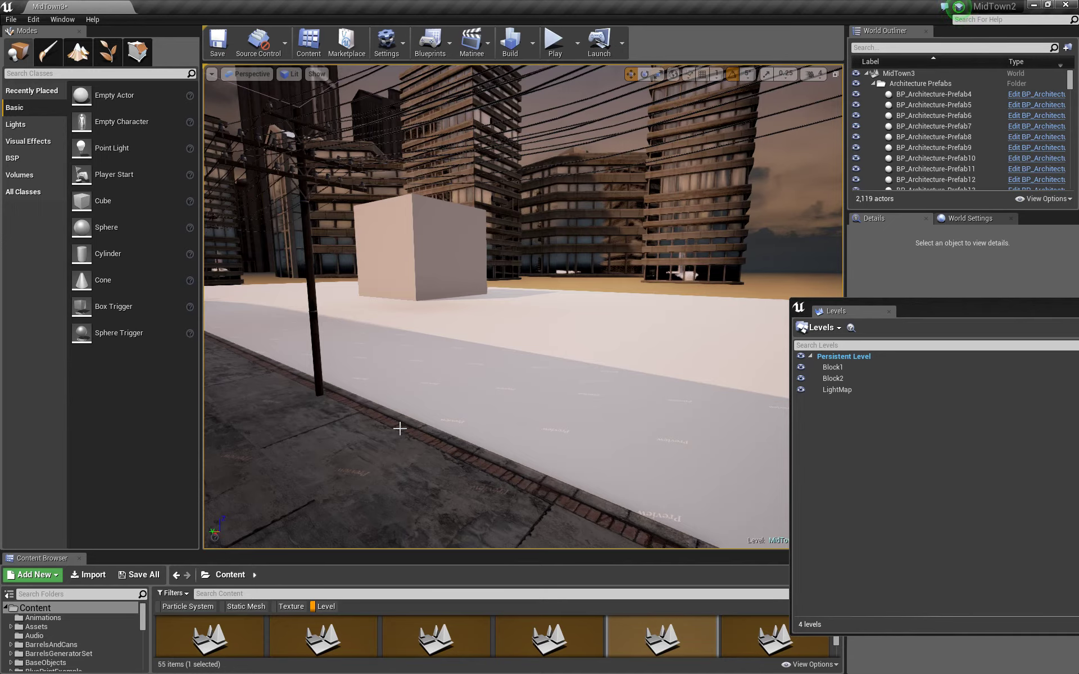
pyautogui.moveTo(400, 428); pyautogui.dragTo(494, 420, button='right')
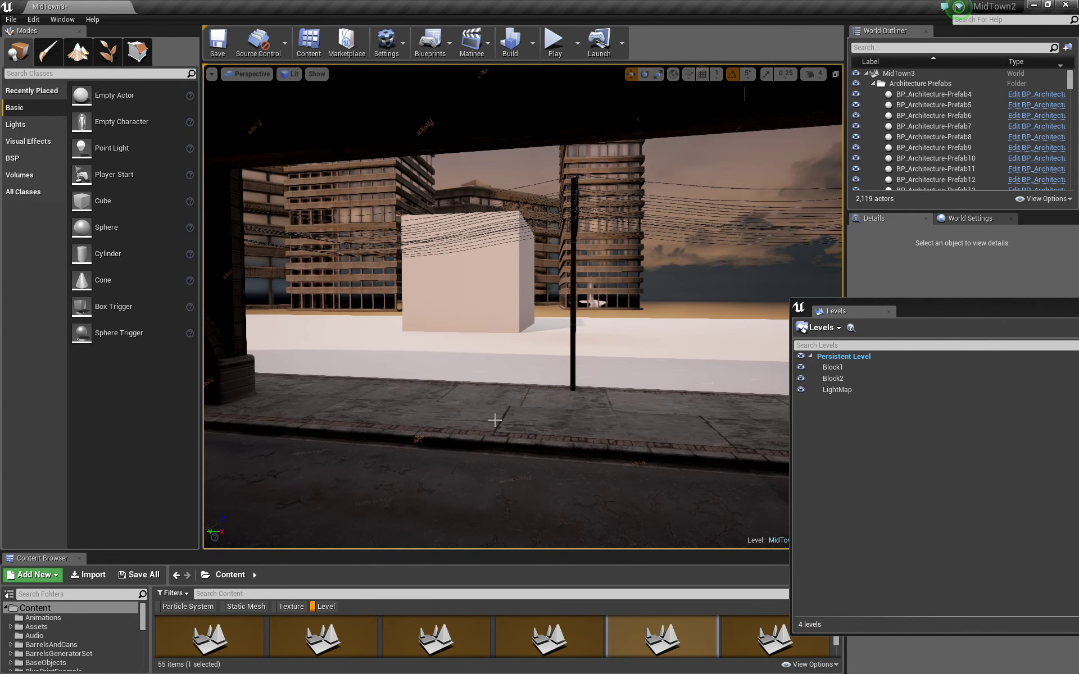